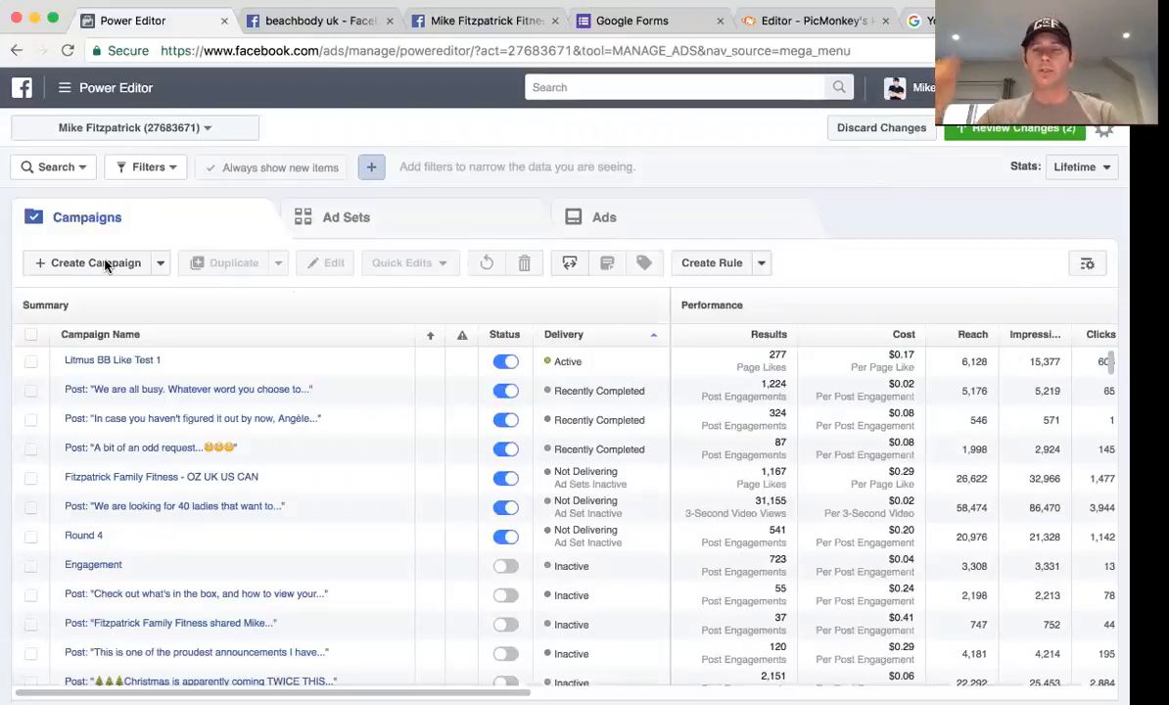
Start a new campaign with the Engagement objective, aimed at Page likes
{"action": "left_click", "coordinate": [106, 264]}
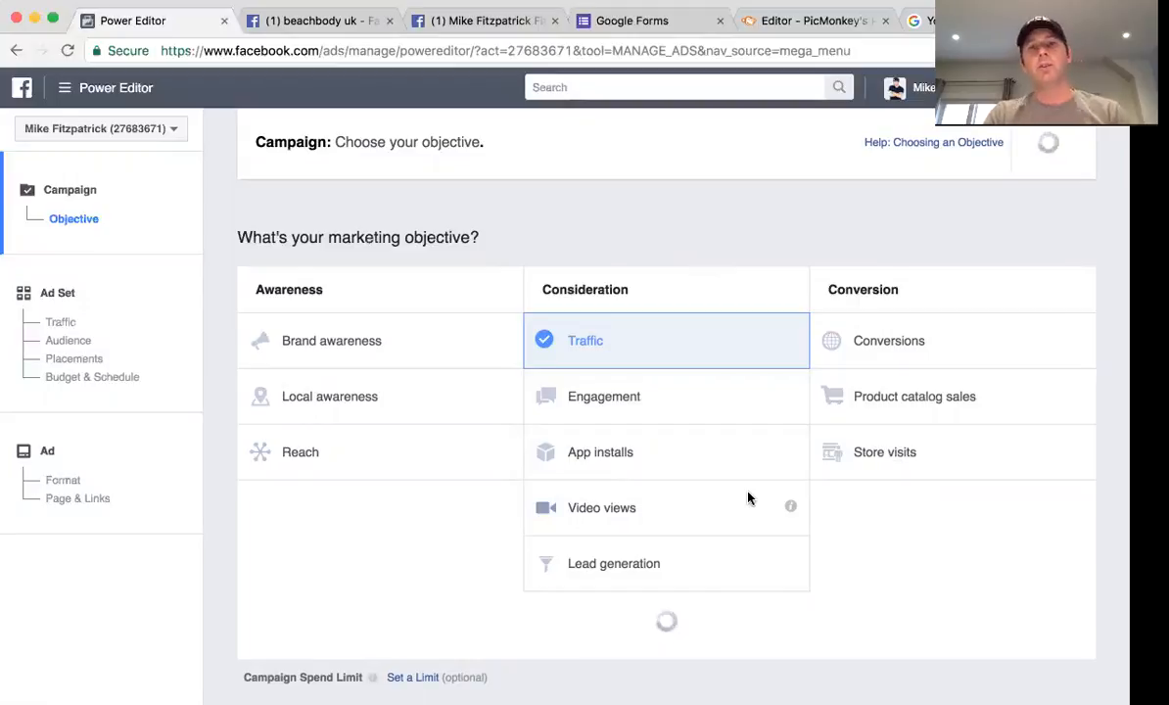
{"action": "scroll", "coordinate": [845, 401], "scroll_direction": "up", "scroll_amount": 3}
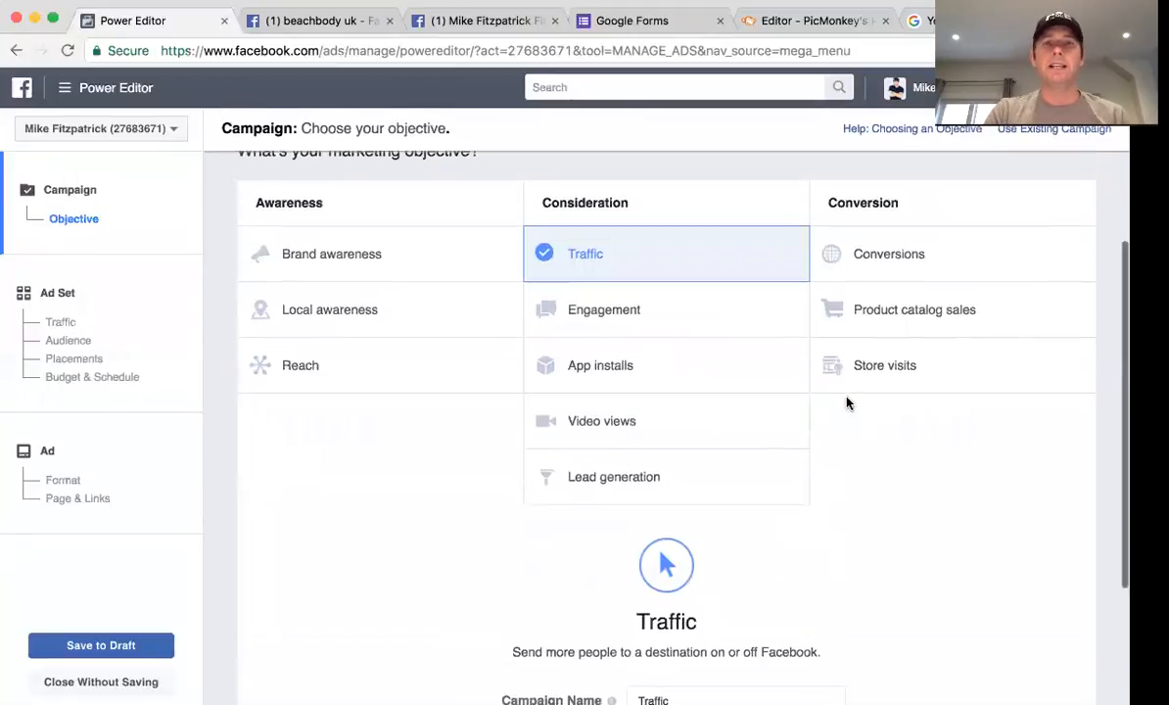
{"action": "left_click", "coordinate": [614, 309]}
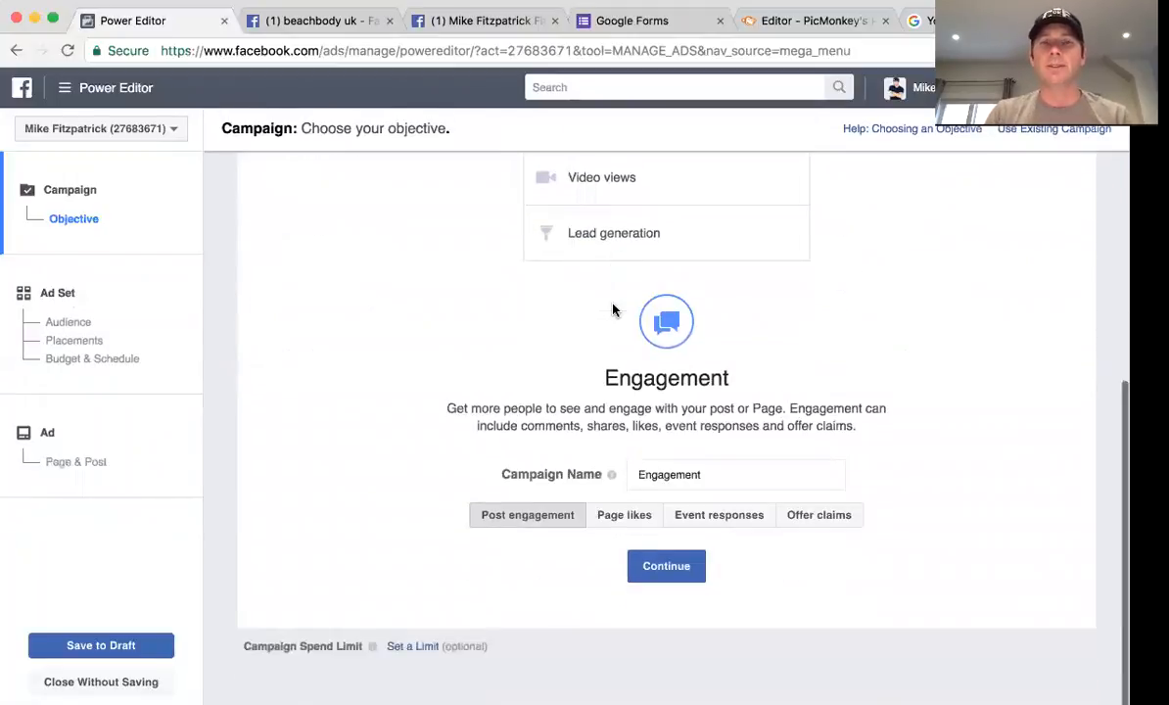
{"action": "left_click", "coordinate": [635, 516]}
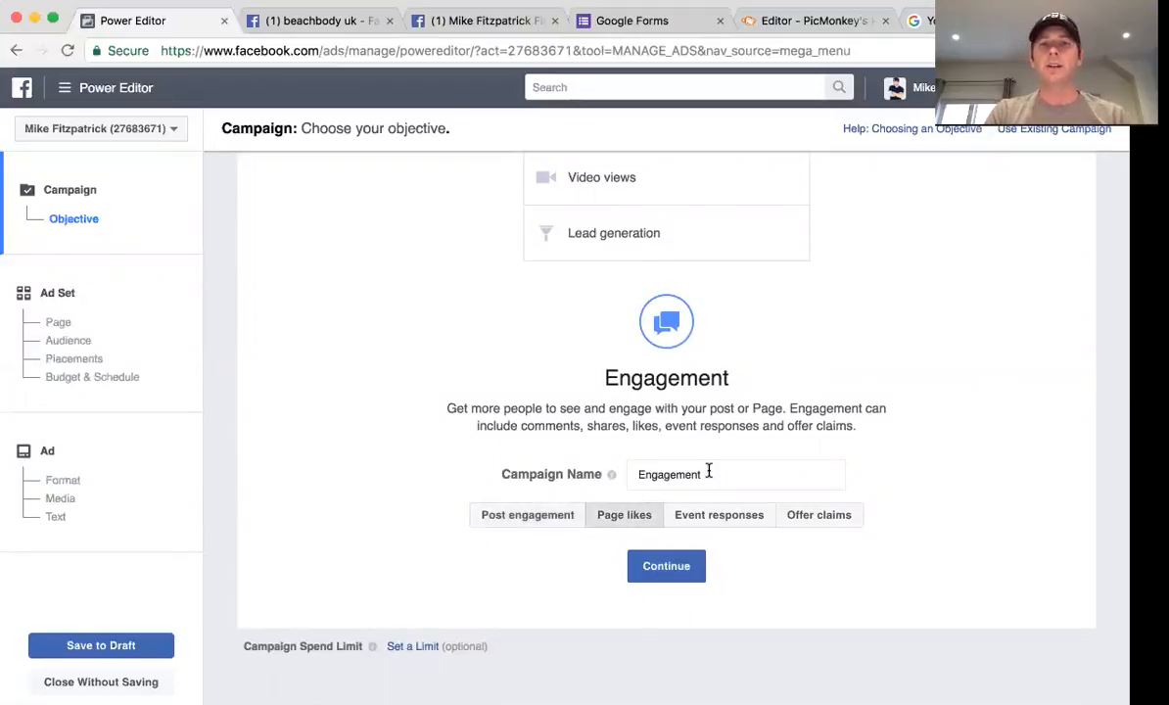
Name the campaign "New LIKES TEST A"
{"action": "left_click_drag", "start_coordinate": [709, 471], "coordinate": [630, 475]}
{"action": "type", "text": "N"}
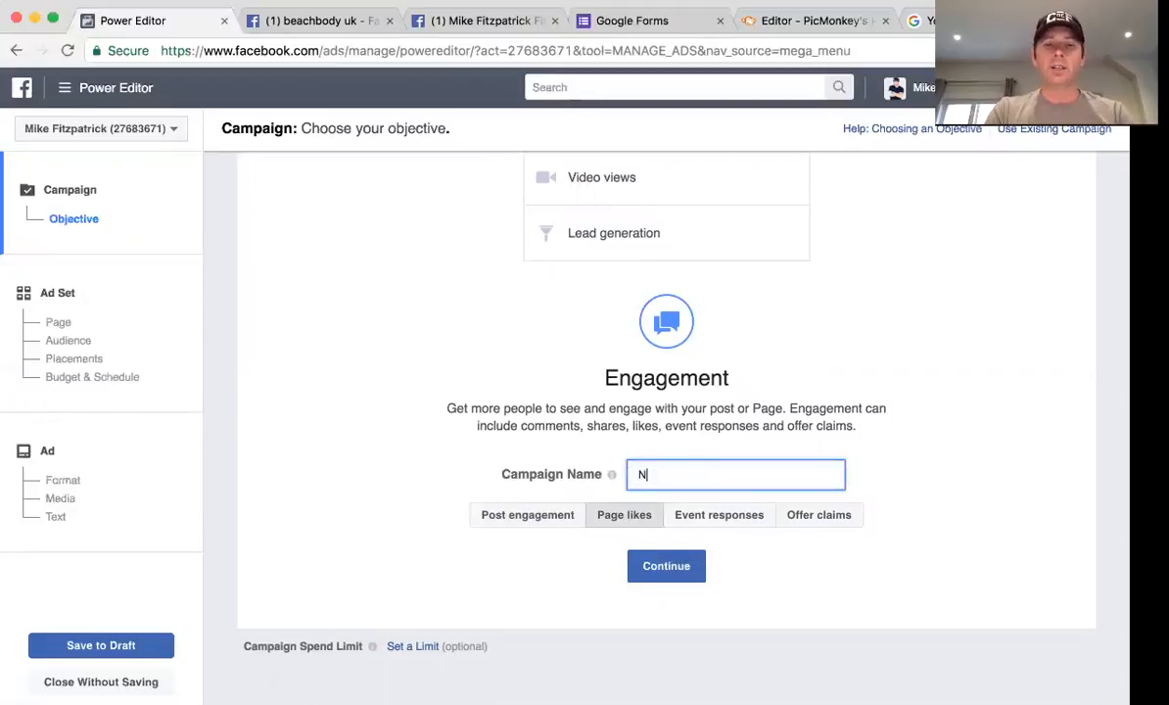
{"action": "type", "text": "ew LIKES"}
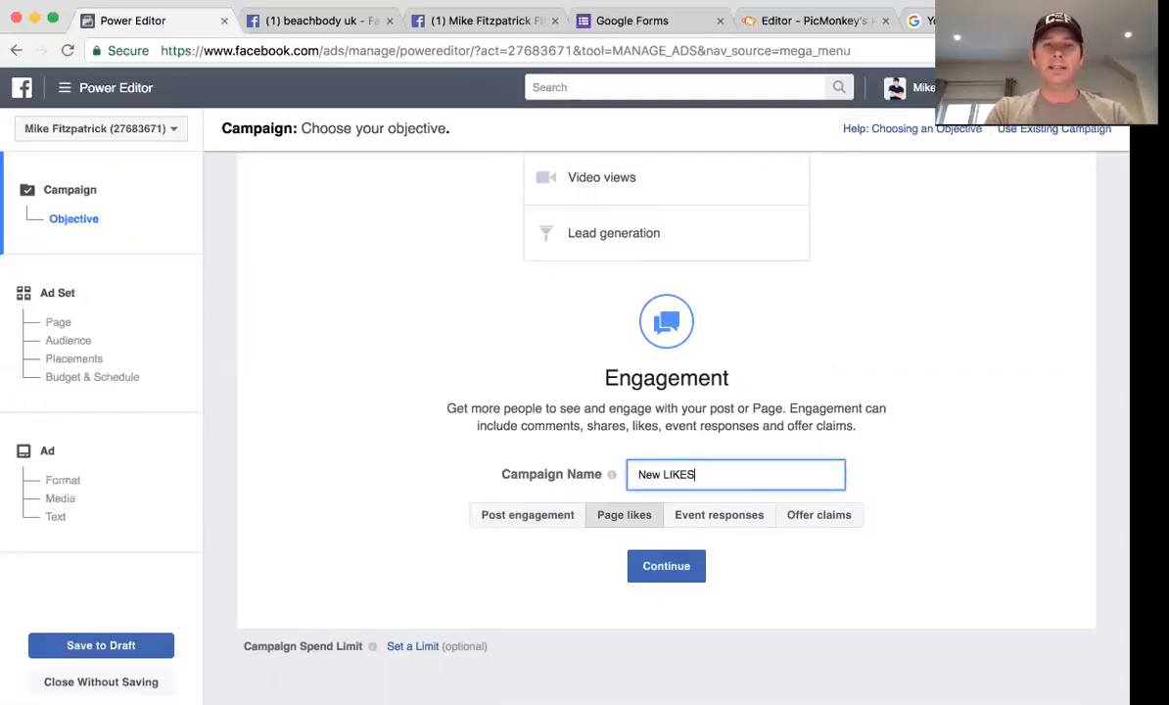
{"action": "type", "text": " TEST"}
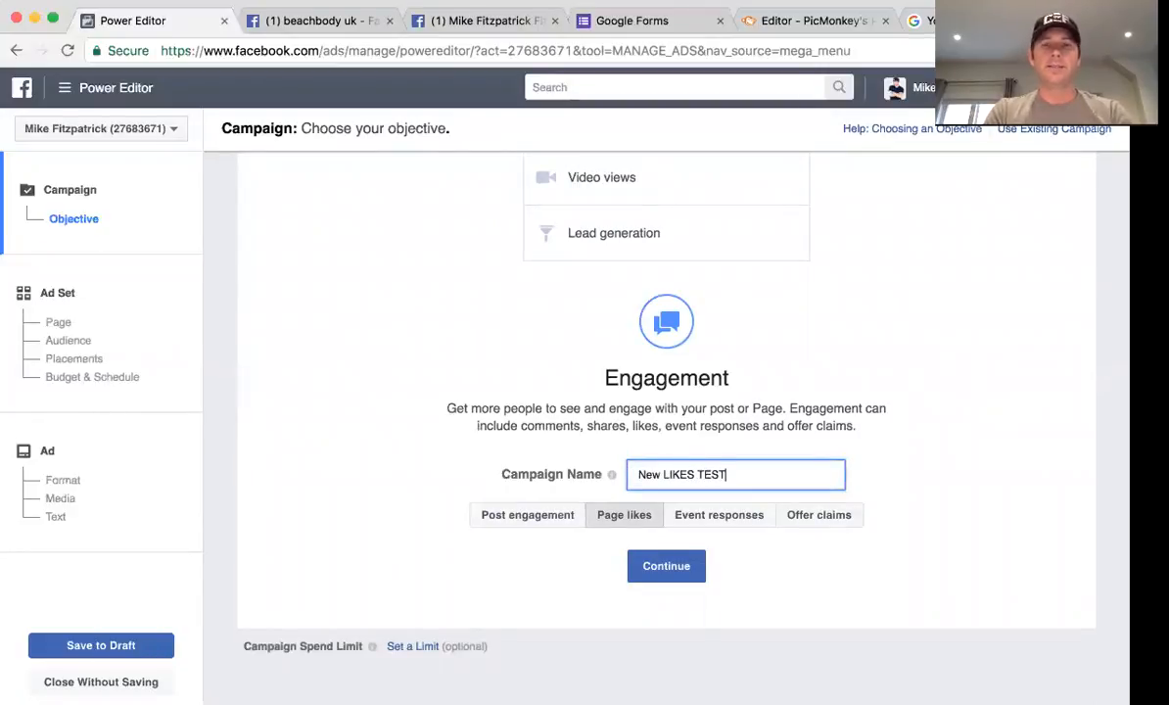
{"action": "type", "text": " A"}
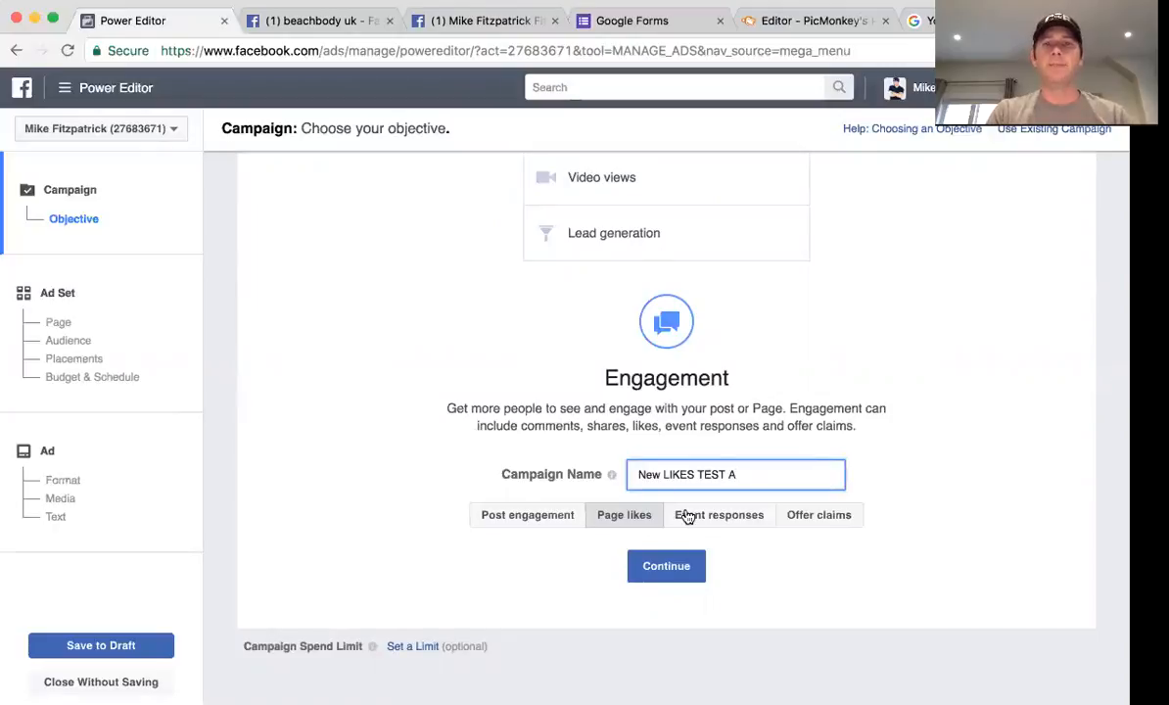
Continue to the ad set and choose Fitzpatrick Family Fitness as the Facebook Page to promote
{"action": "left_click", "coordinate": [673, 569]}
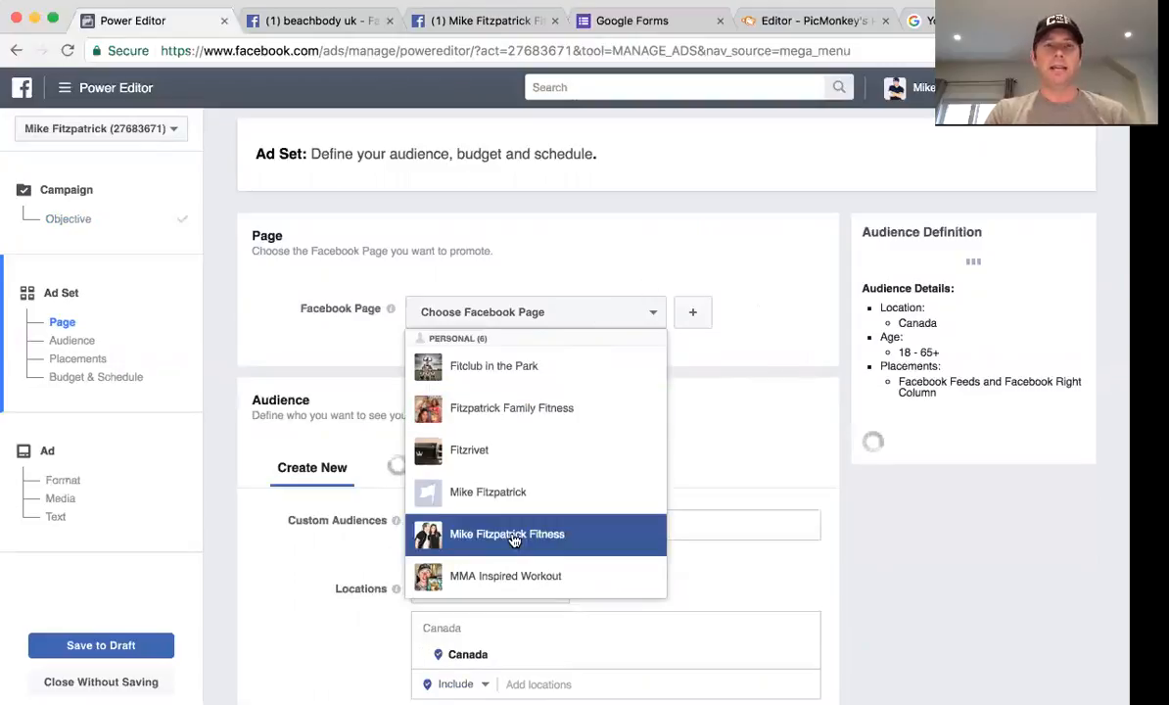
{"action": "left_click", "coordinate": [537, 418]}
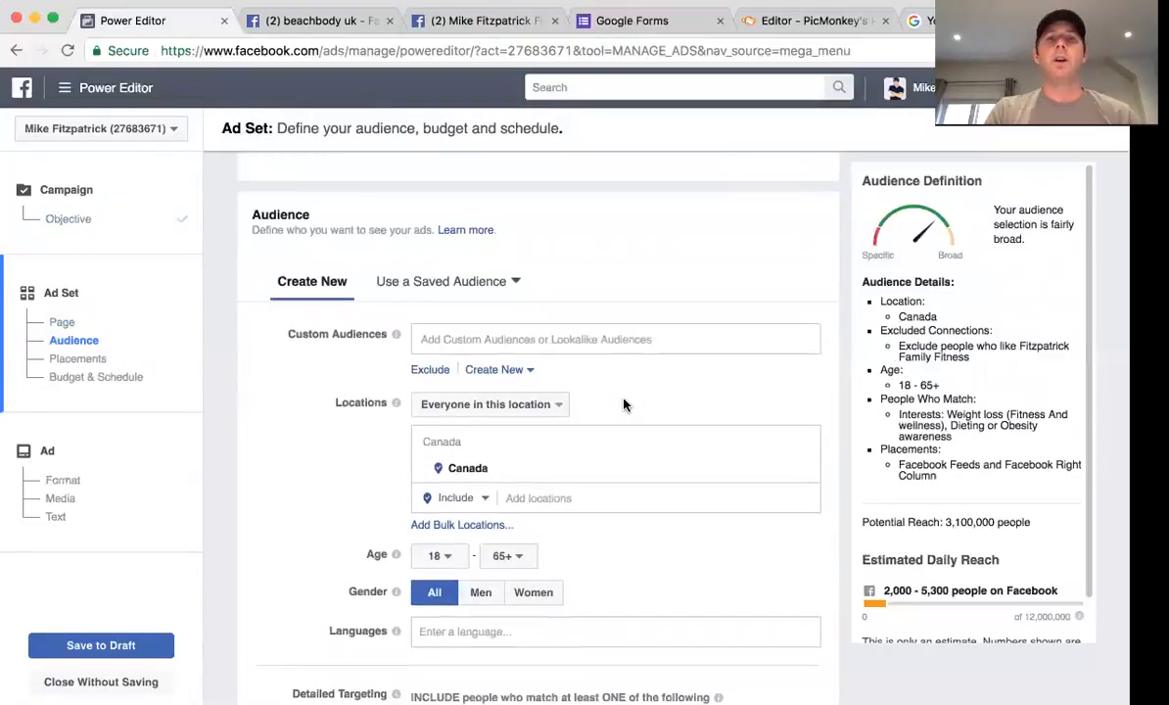
Add the countries United States, United Kingdom, Australia and New Zealand to the audience's included locations
{"action": "scroll", "coordinate": [624, 405], "scroll_direction": "down", "scroll_amount": 5}
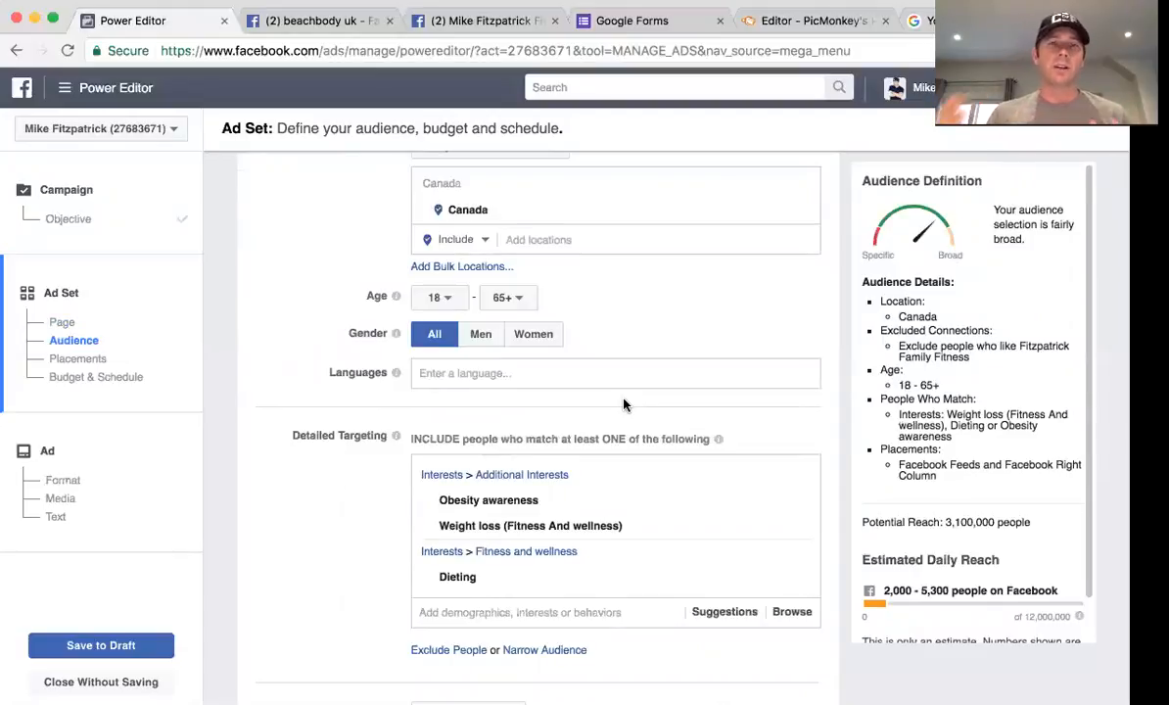
{"action": "left_click", "coordinate": [559, 241]}
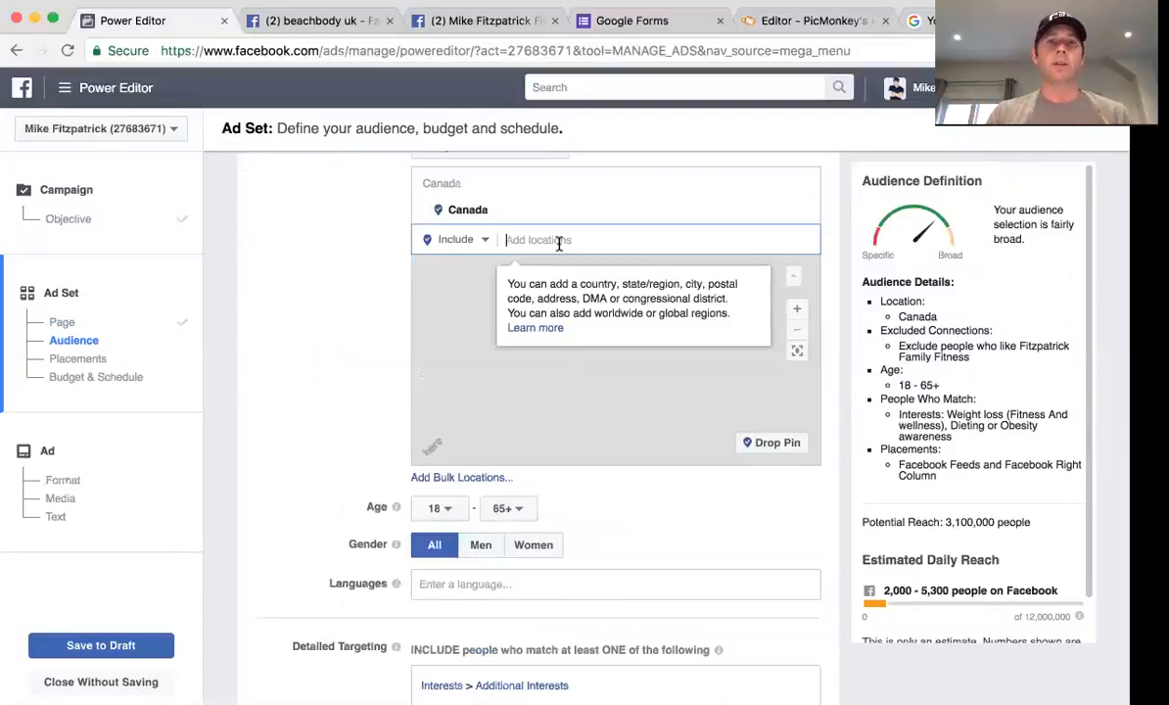
{"action": "type", "text": "united"}
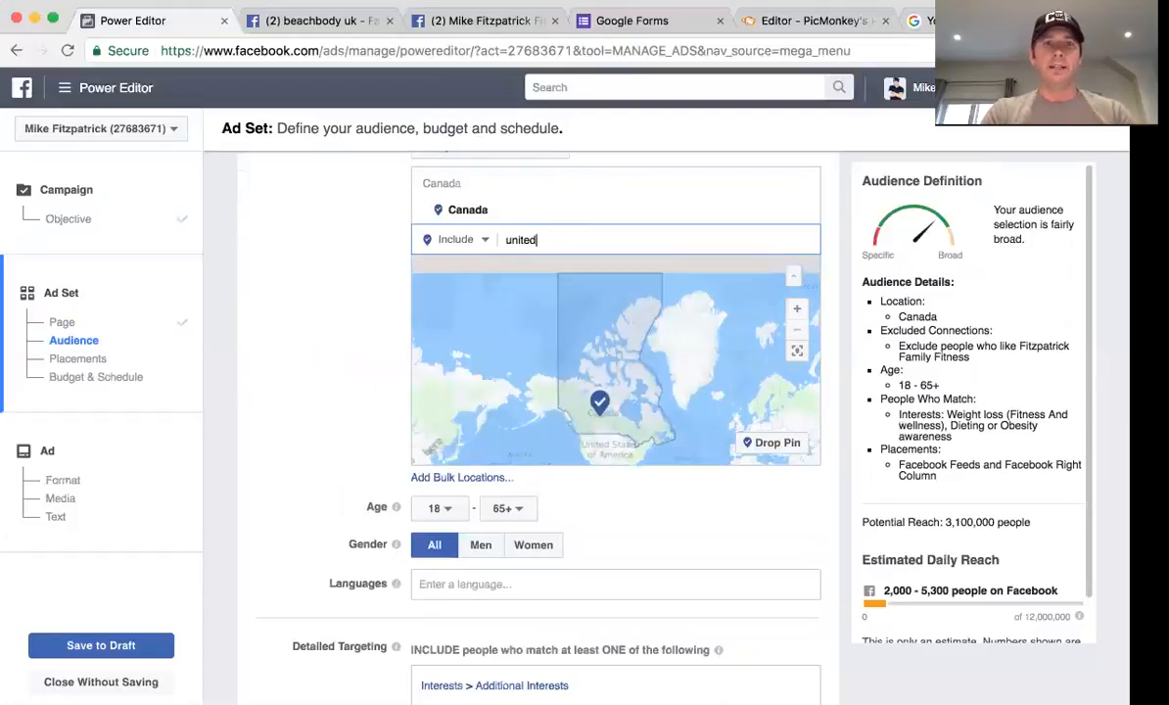
{"action": "type", "text": " states"}
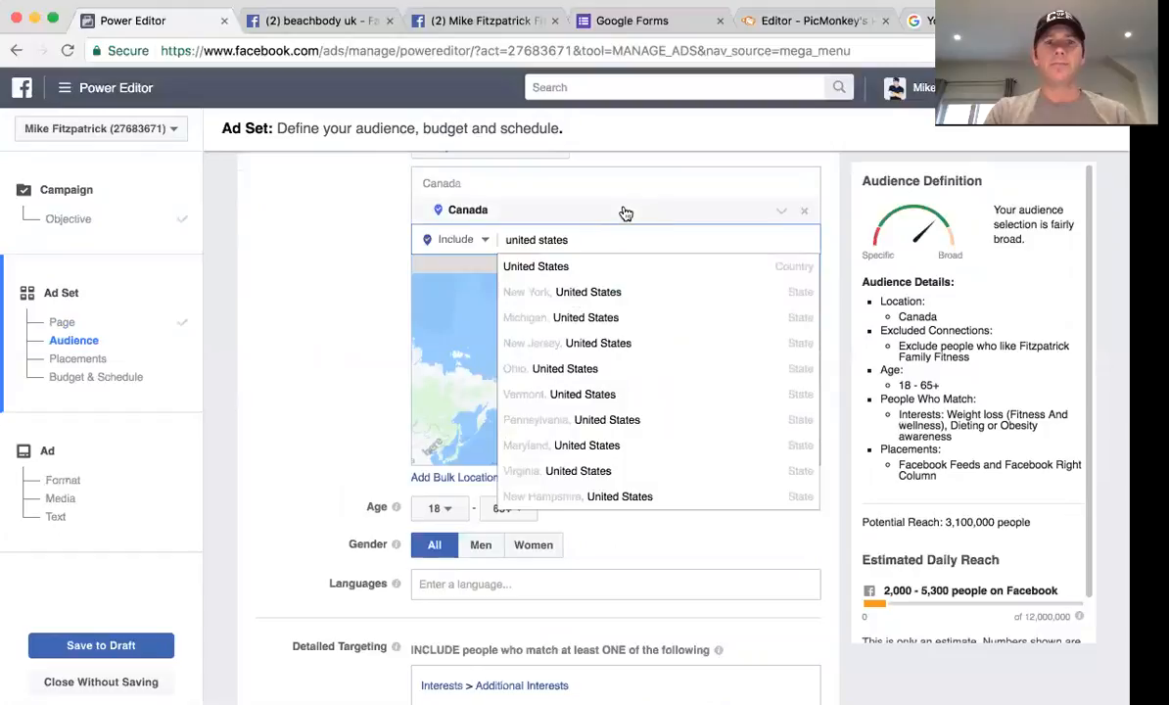
{"action": "left_click", "coordinate": [588, 271]}
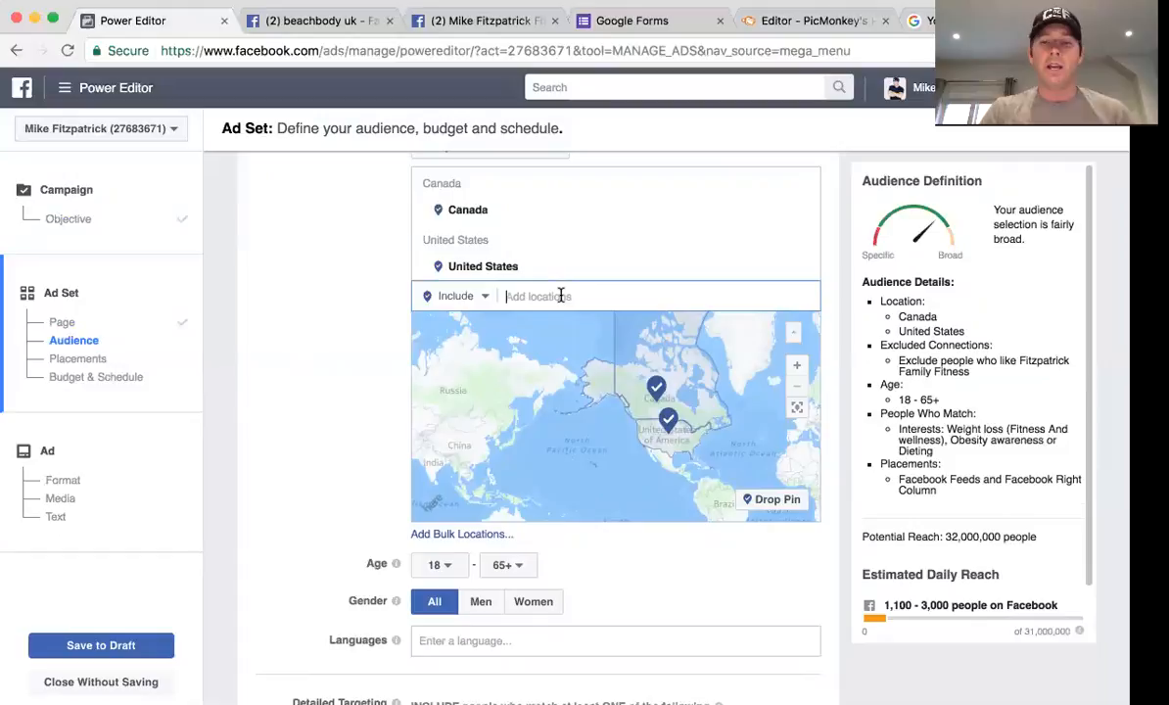
{"action": "type", "text": "United"}
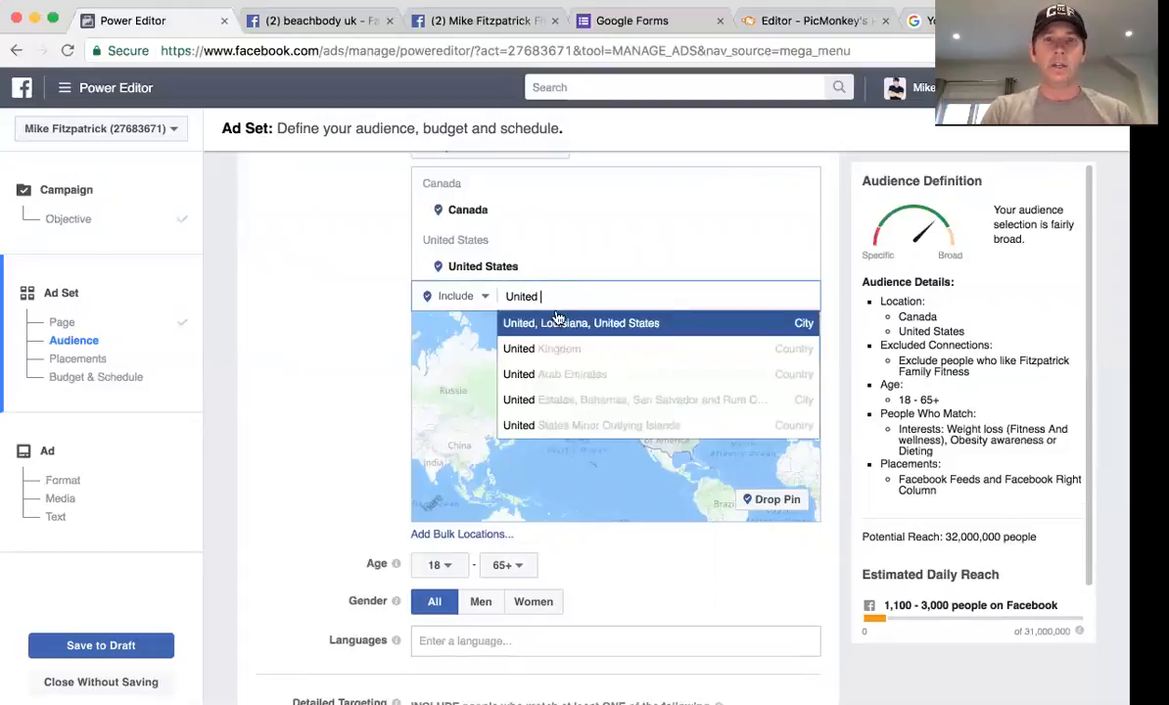
{"action": "left_click", "coordinate": [572, 350]}
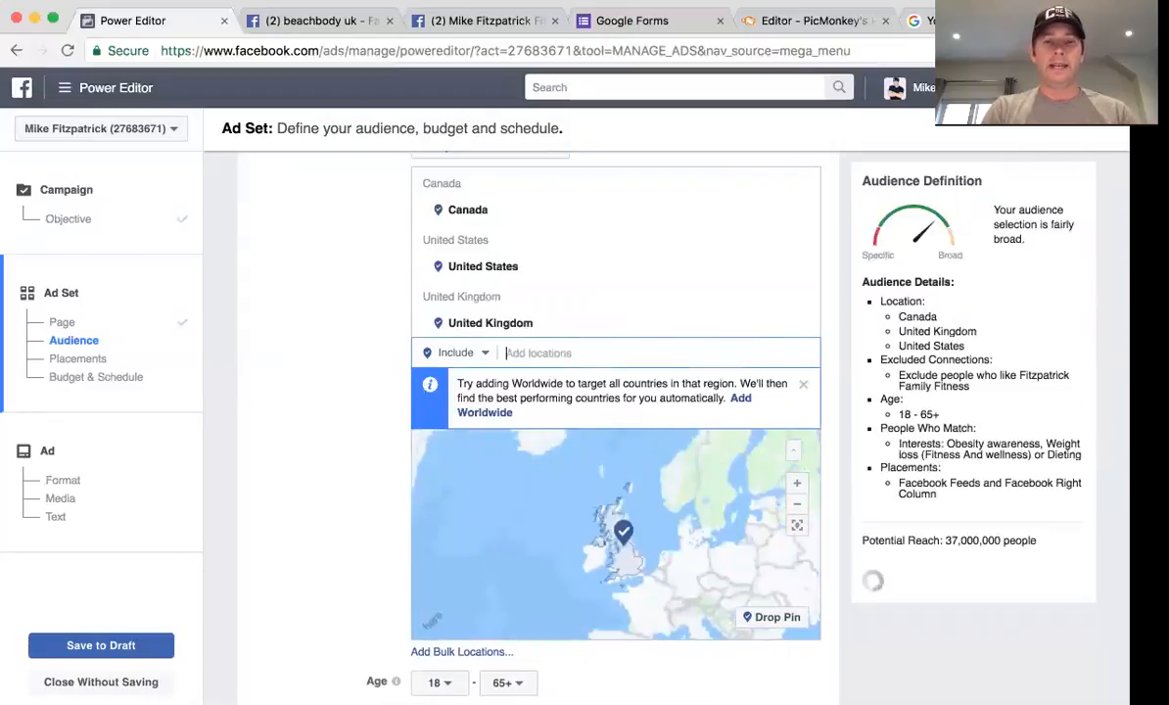
{"action": "type", "text": "Australia"}
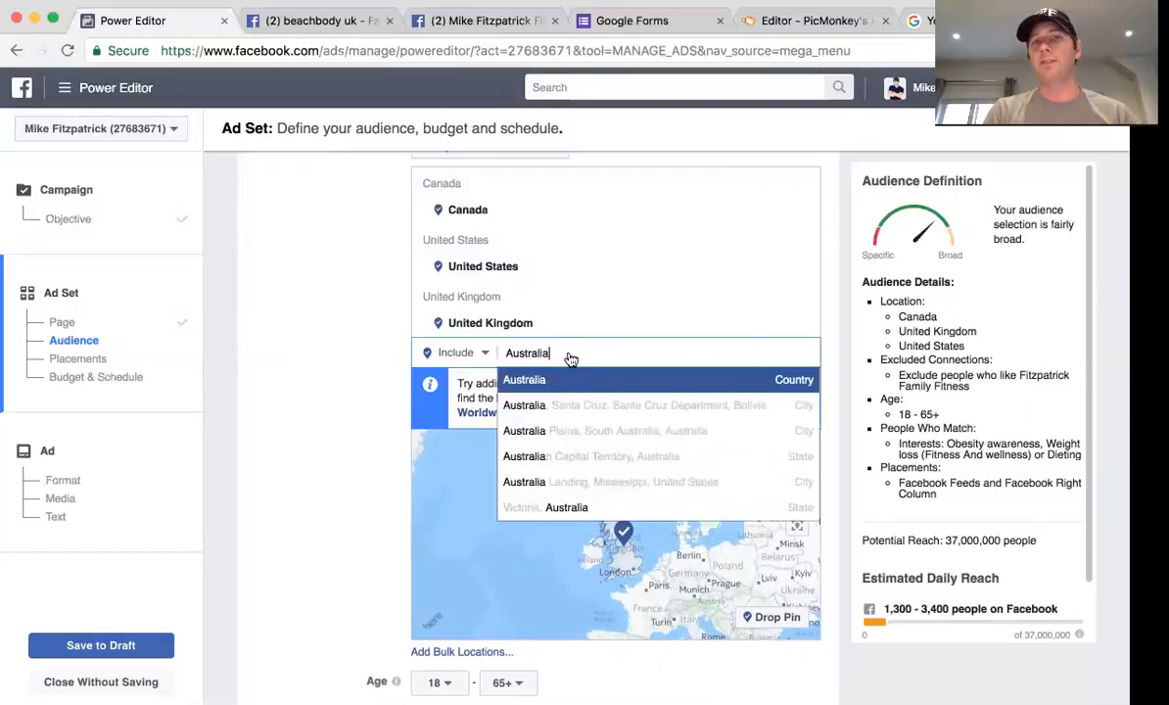
{"action": "key", "text": "Return"}
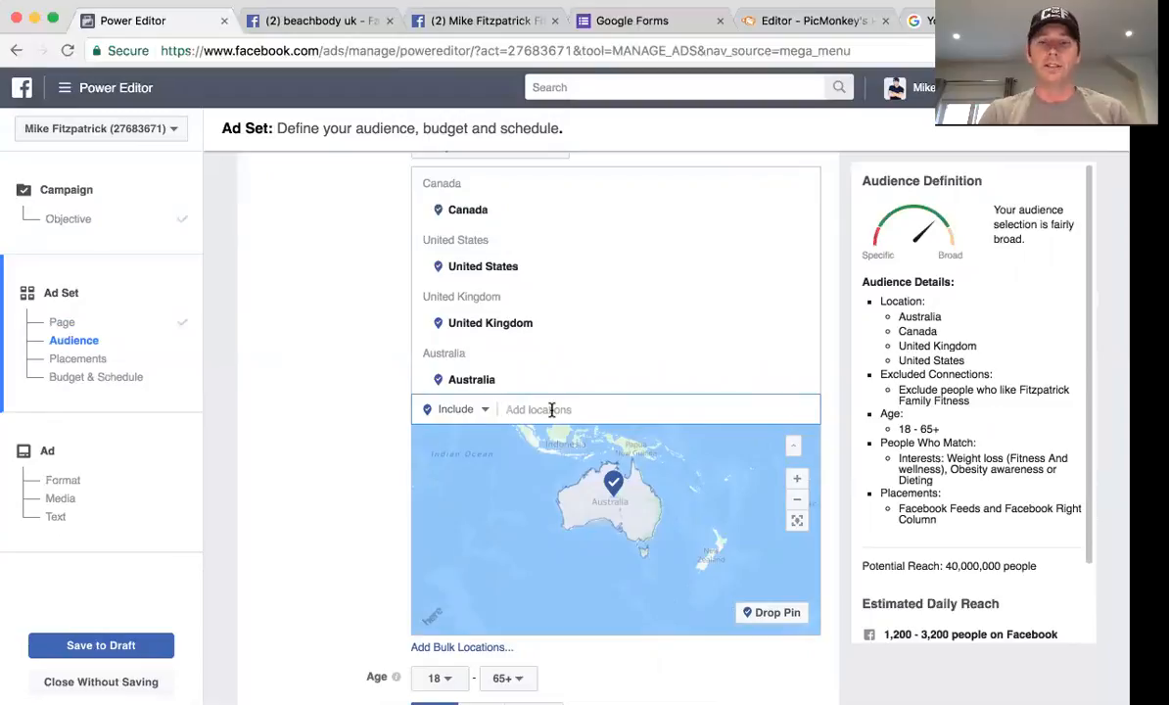
{"action": "type", "text": "New Zealand"}
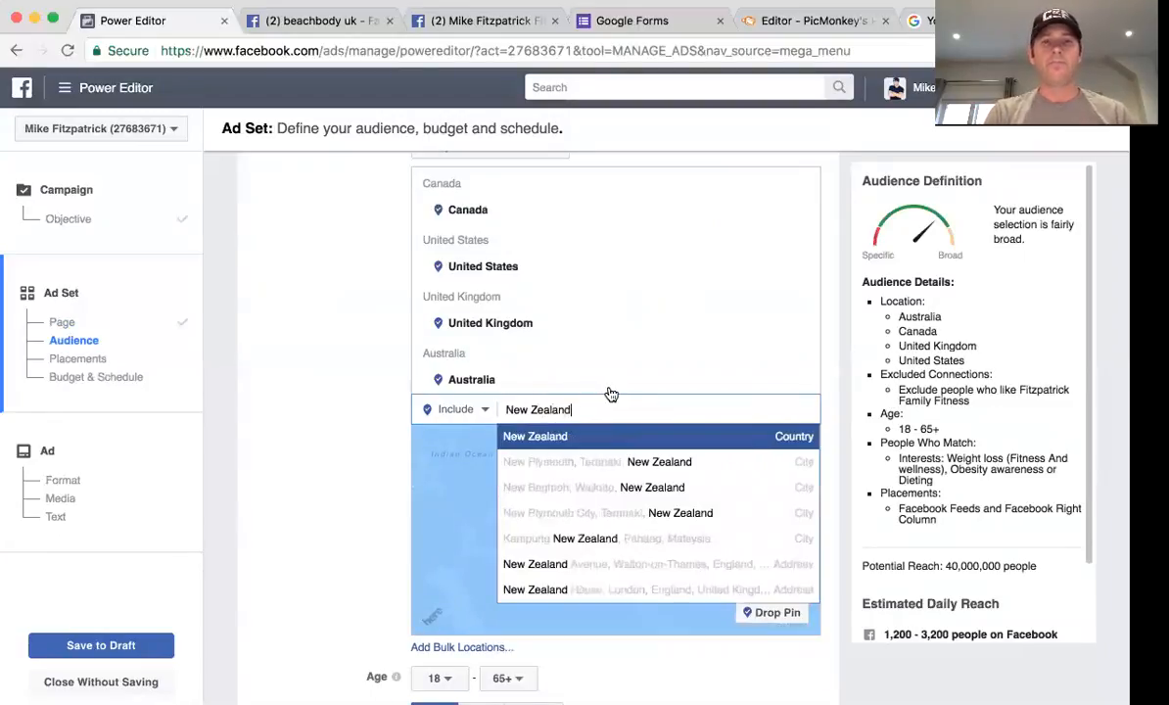
{"action": "left_click", "coordinate": [585, 445]}
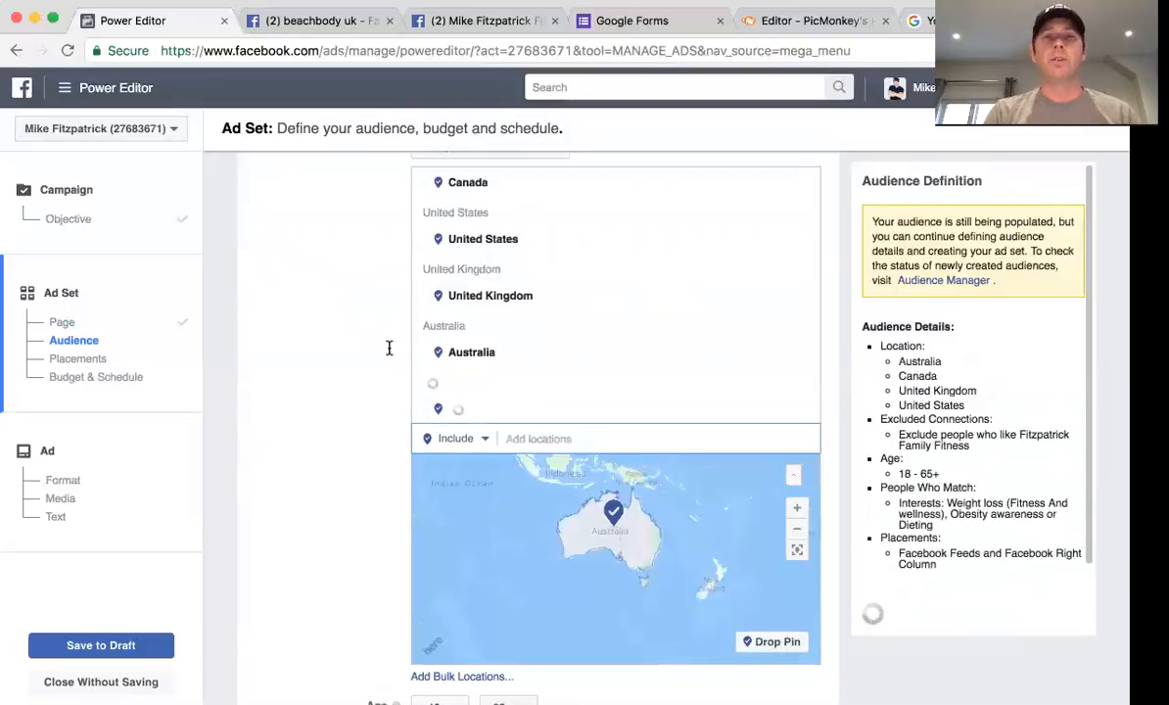
Set the audience's age range to 24 - 46
{"action": "scroll", "coordinate": [372, 355], "scroll_direction": "down", "scroll_amount": 2}
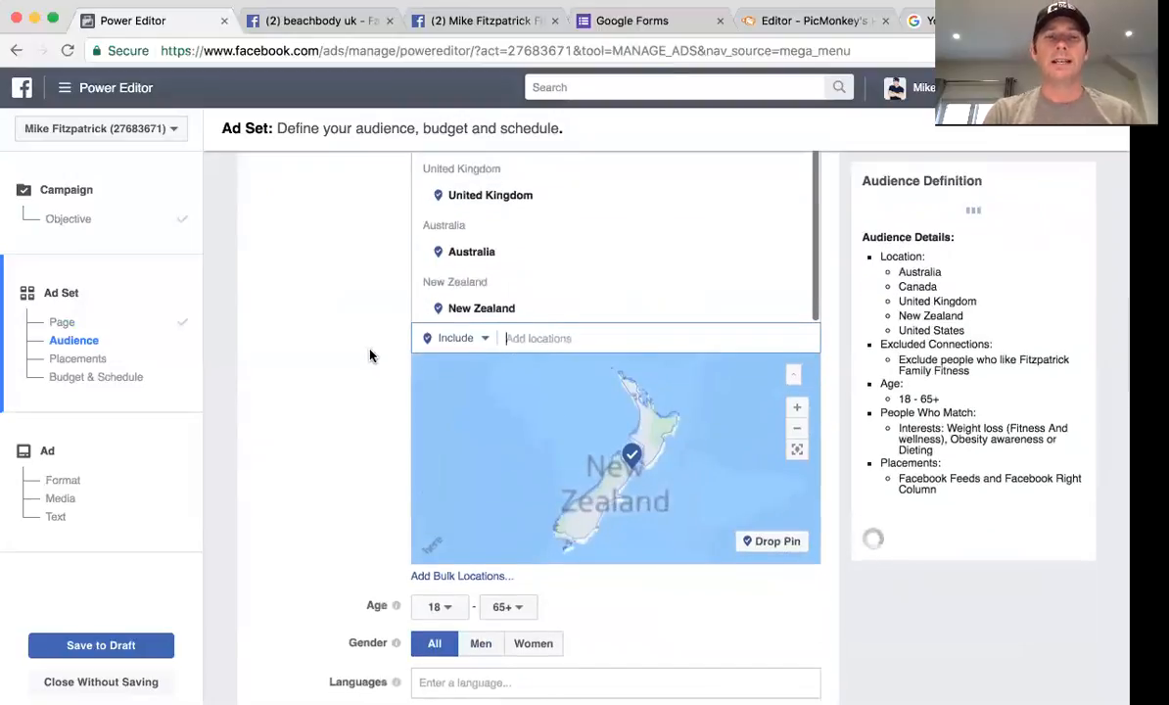
{"action": "scroll", "coordinate": [370, 354], "scroll_direction": "down", "scroll_amount": 1}
{"action": "scroll", "coordinate": [370, 354], "scroll_direction": "down", "scroll_amount": 4}
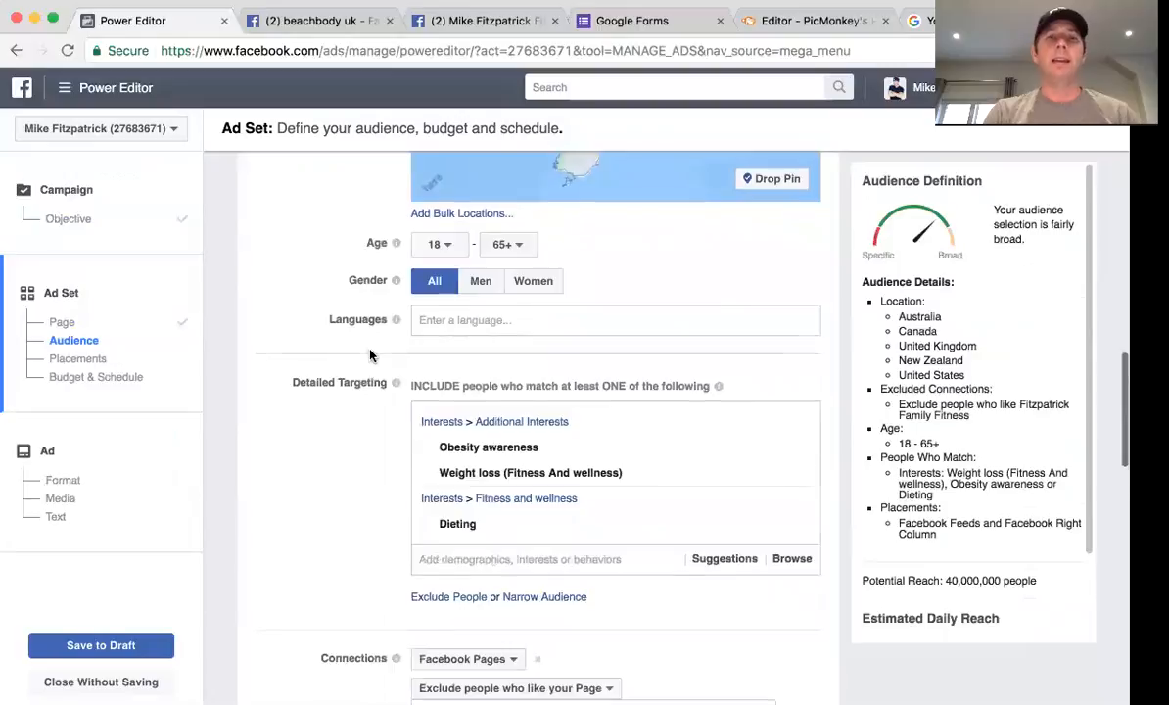
{"action": "scroll", "coordinate": [371, 355], "scroll_direction": "up", "scroll_amount": 1}
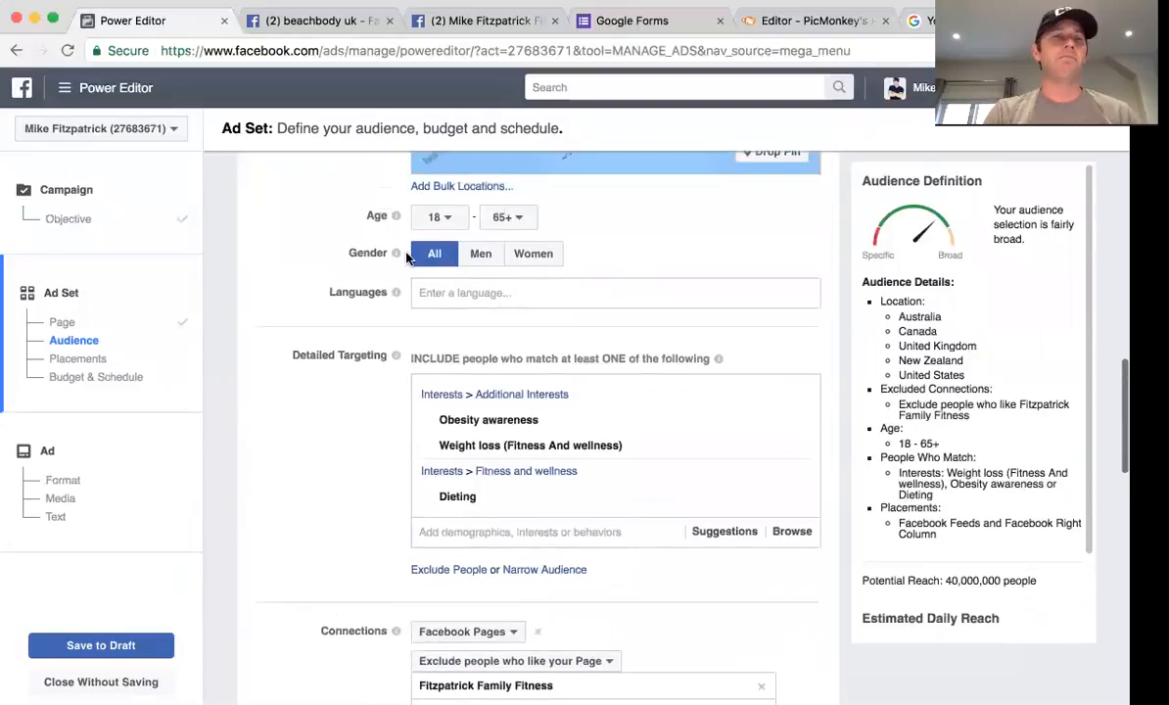
{"action": "left_click", "coordinate": [447, 221]}
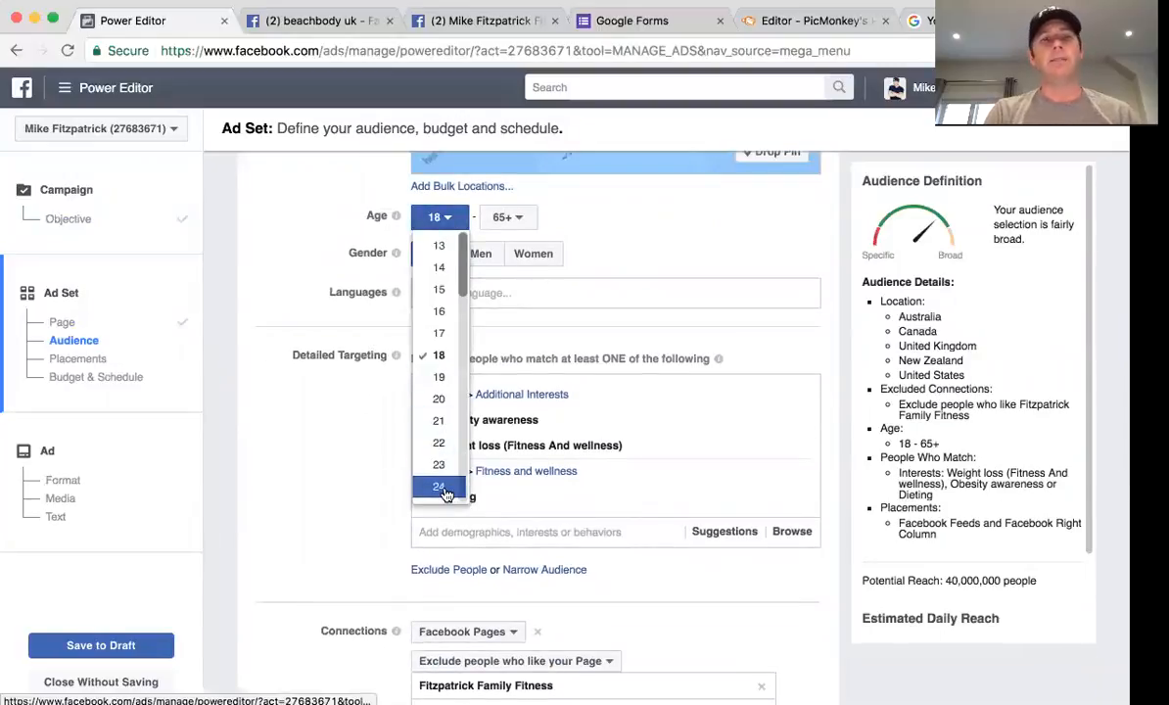
{"action": "key", "text": "Return"}
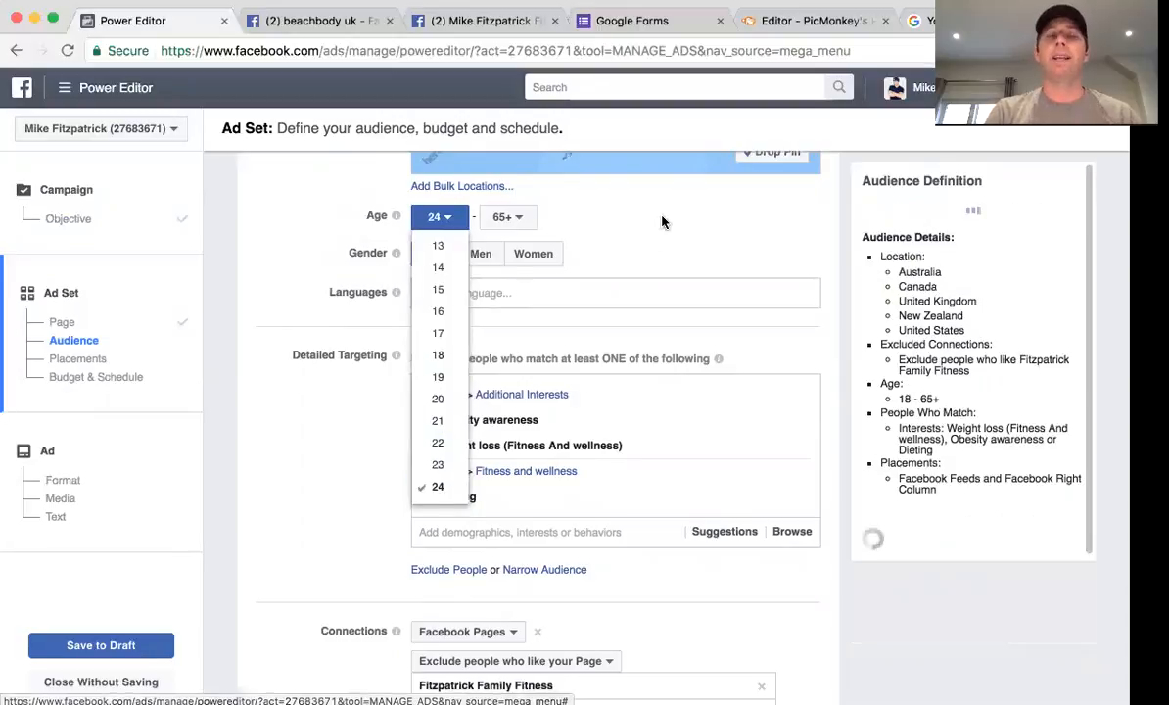
{"action": "left_click", "coordinate": [524, 224]}
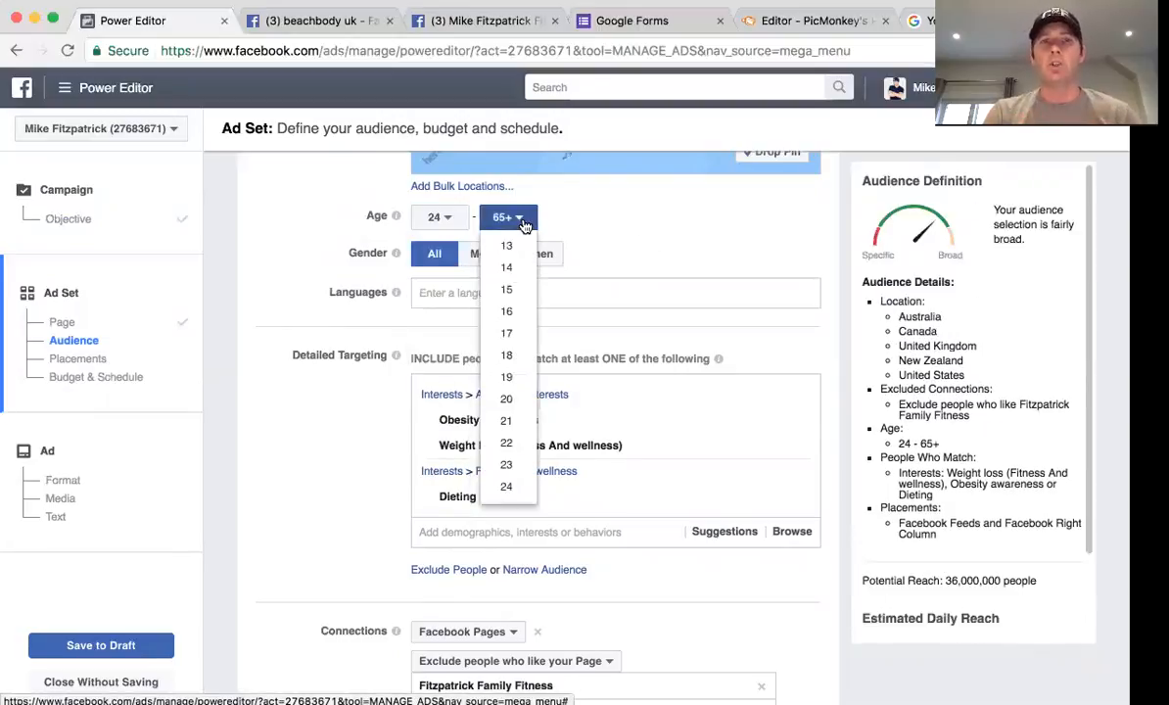
{"action": "scroll", "coordinate": [517, 378], "scroll_direction": "down", "scroll_amount": 6}
{"action": "scroll", "coordinate": [519, 381], "scroll_direction": "down", "scroll_amount": 3}
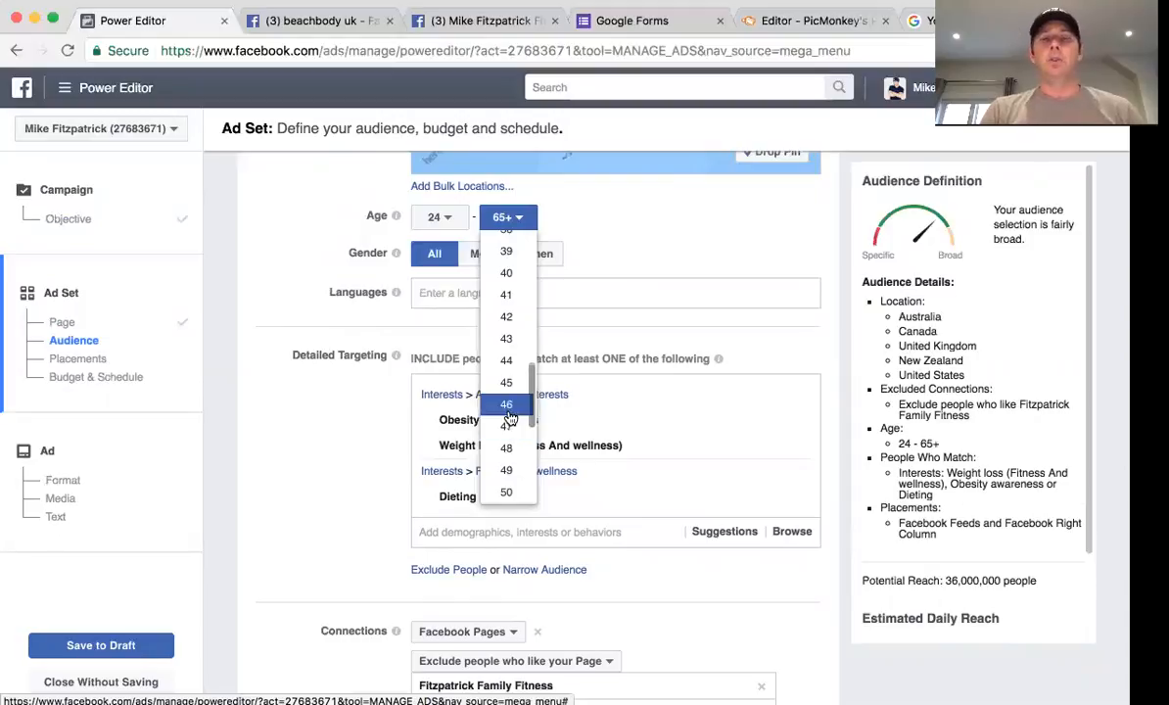
{"action": "left_click", "coordinate": [507, 405]}
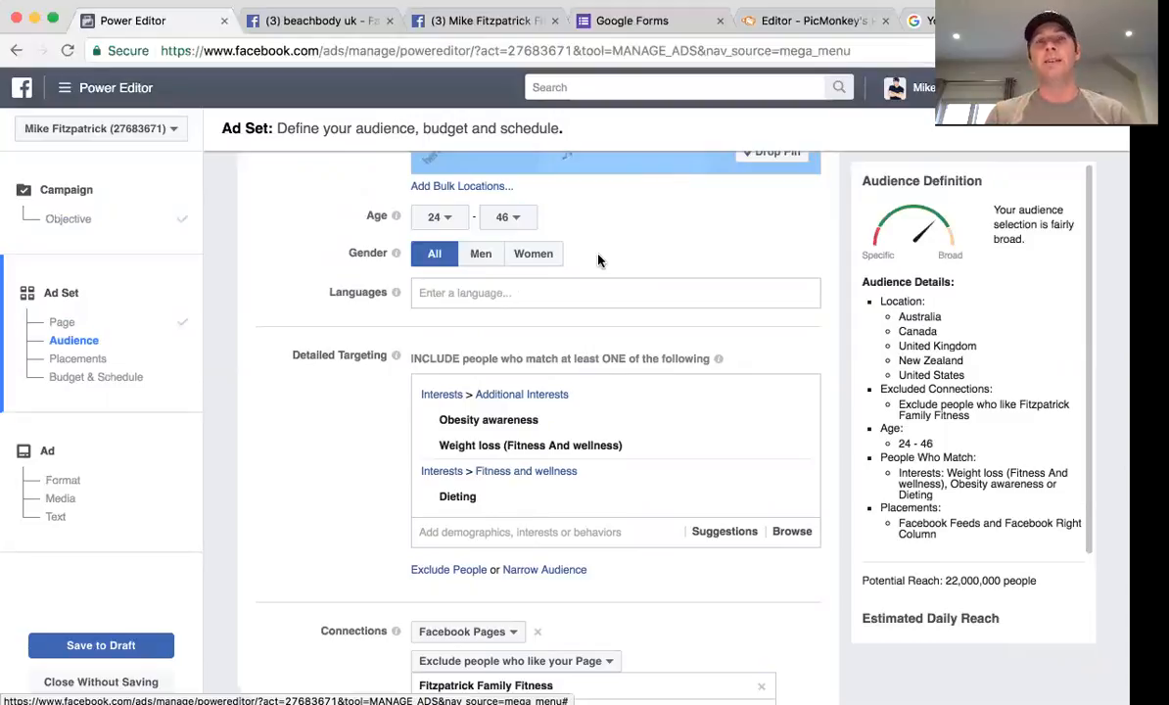
Restrict the audience to women and set its language to English (All)
{"action": "left_click", "coordinate": [541, 258]}
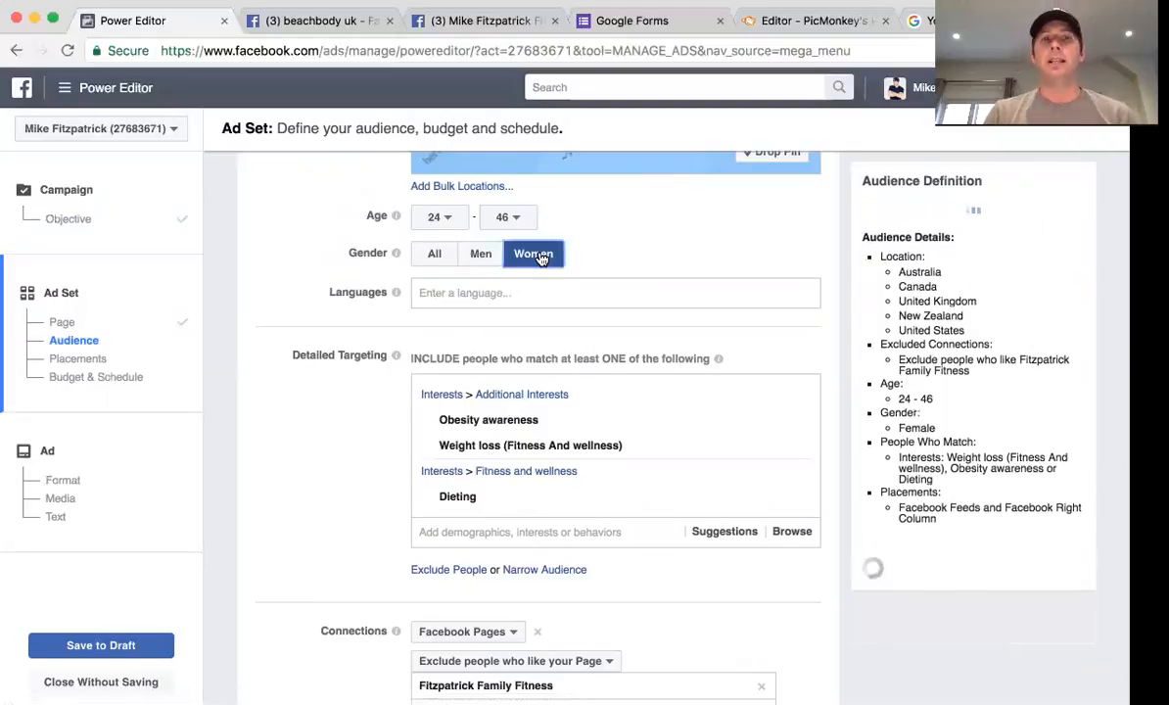
{"action": "left_click", "coordinate": [507, 293]}
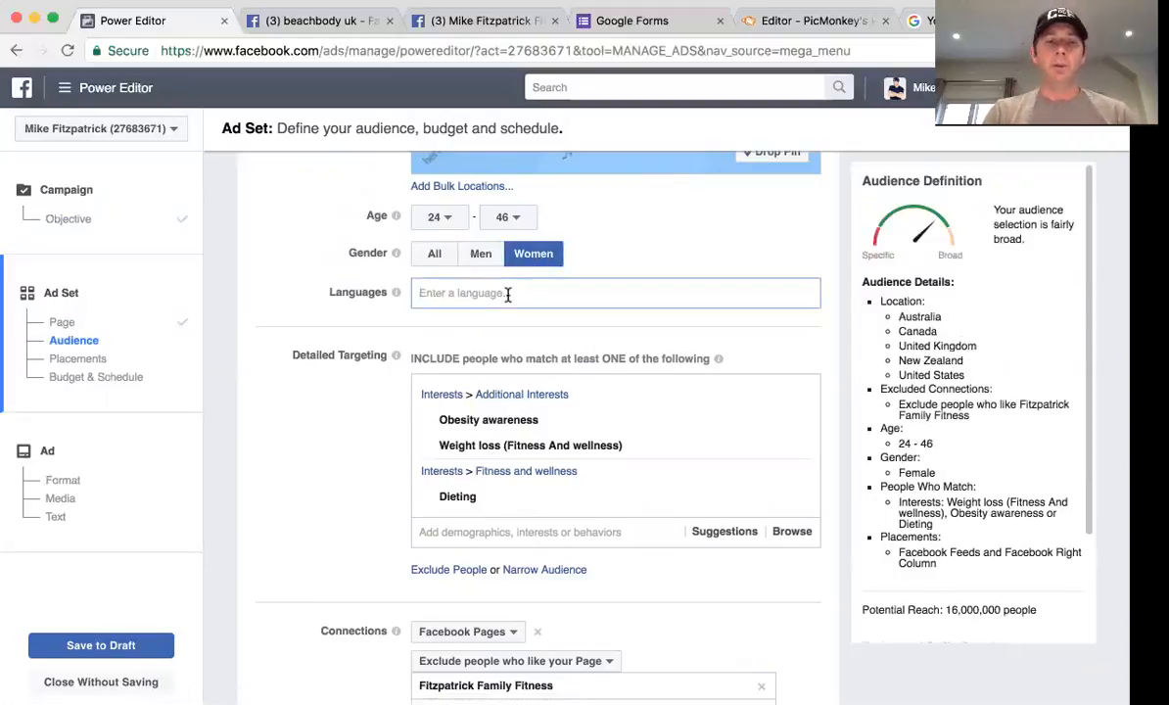
{"action": "type", "text": "engli"}
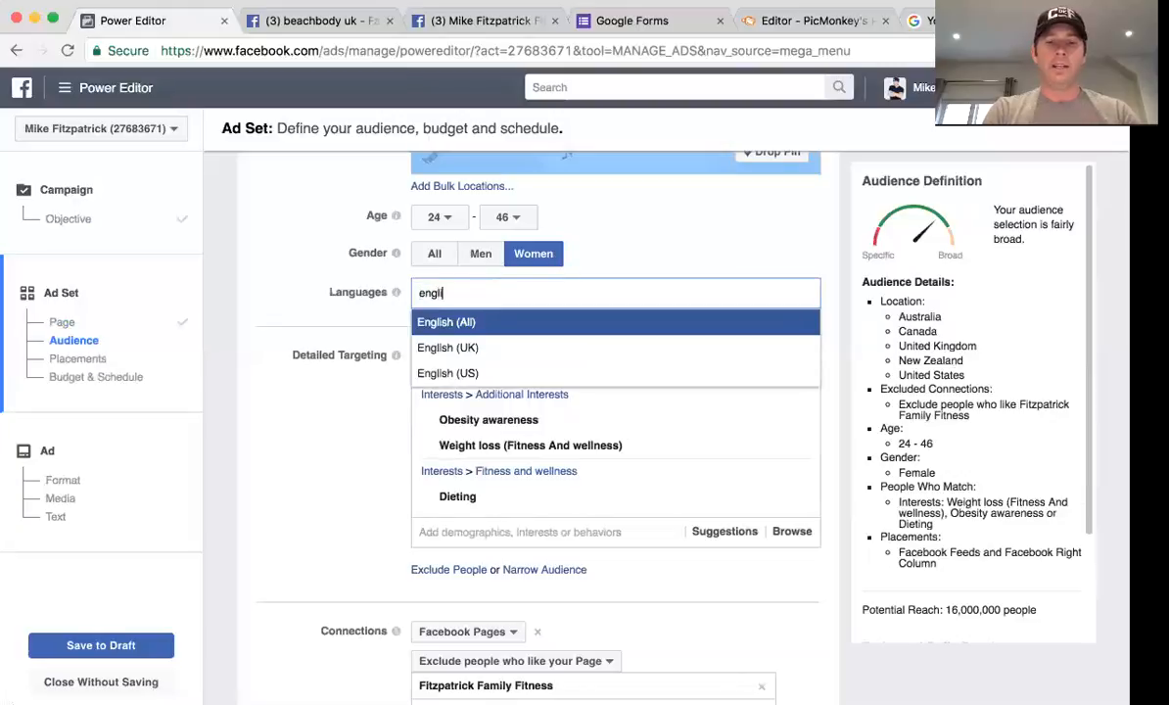
{"action": "type", "text": "sh"}
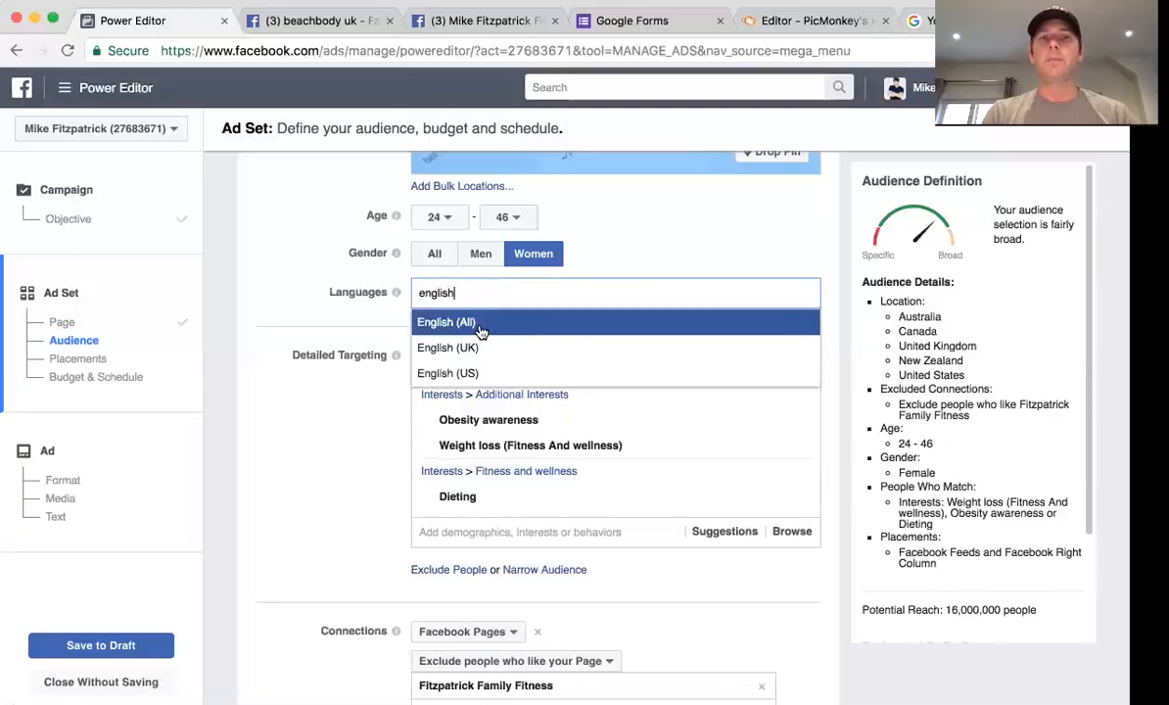
{"action": "left_click", "coordinate": [480, 332]}
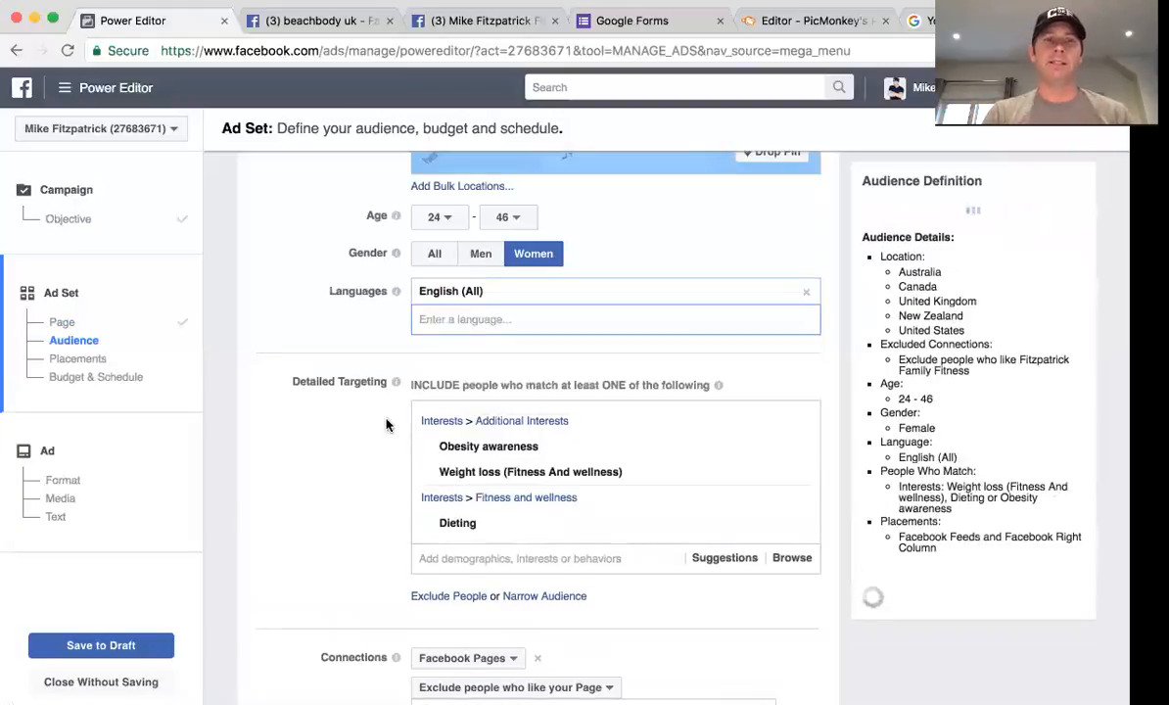
{"action": "scroll", "coordinate": [461, 402], "scroll_direction": "down", "scroll_amount": 2}
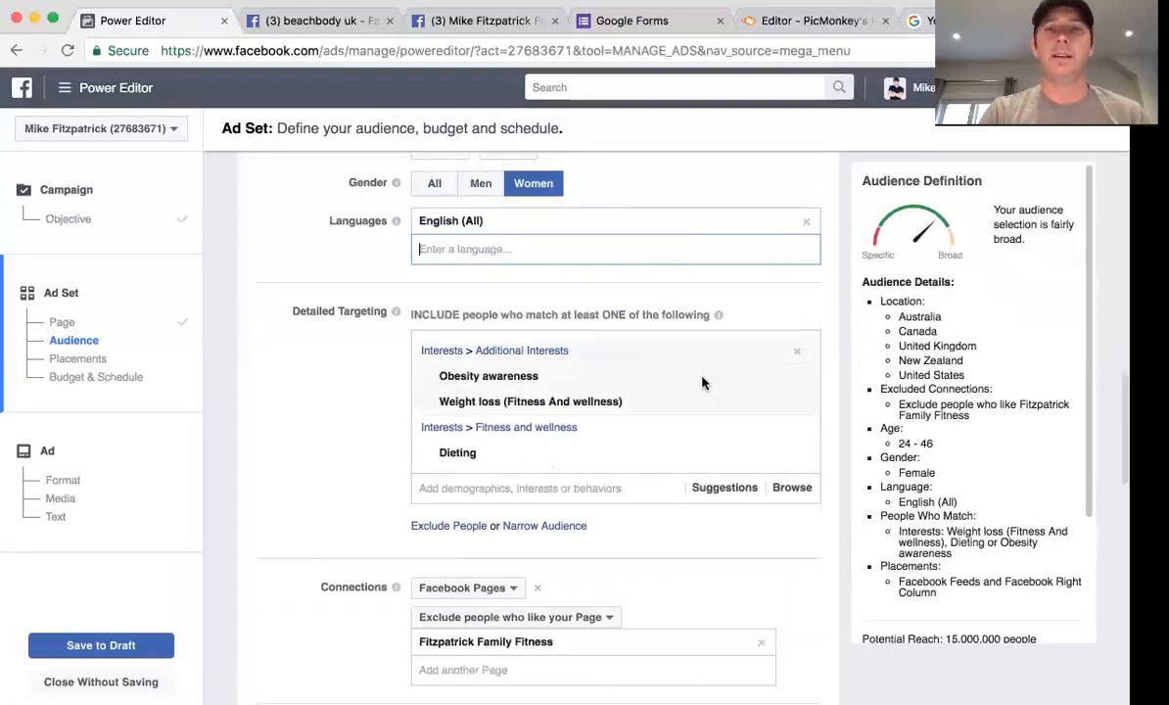
Remove the interests Obesity awareness, Weight loss (Fitness And wellness) and Dieting from the included detailed targeting
{"action": "mouse_move", "coordinate": [762, 381]}
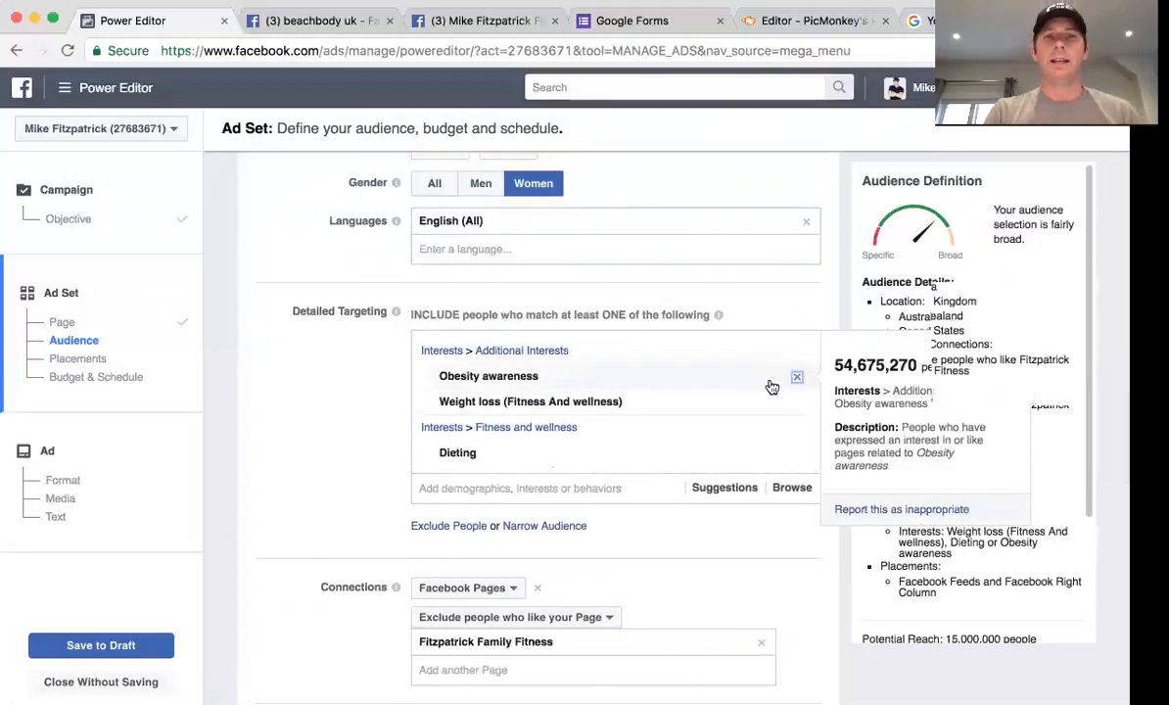
{"action": "left_click", "coordinate": [796, 377]}
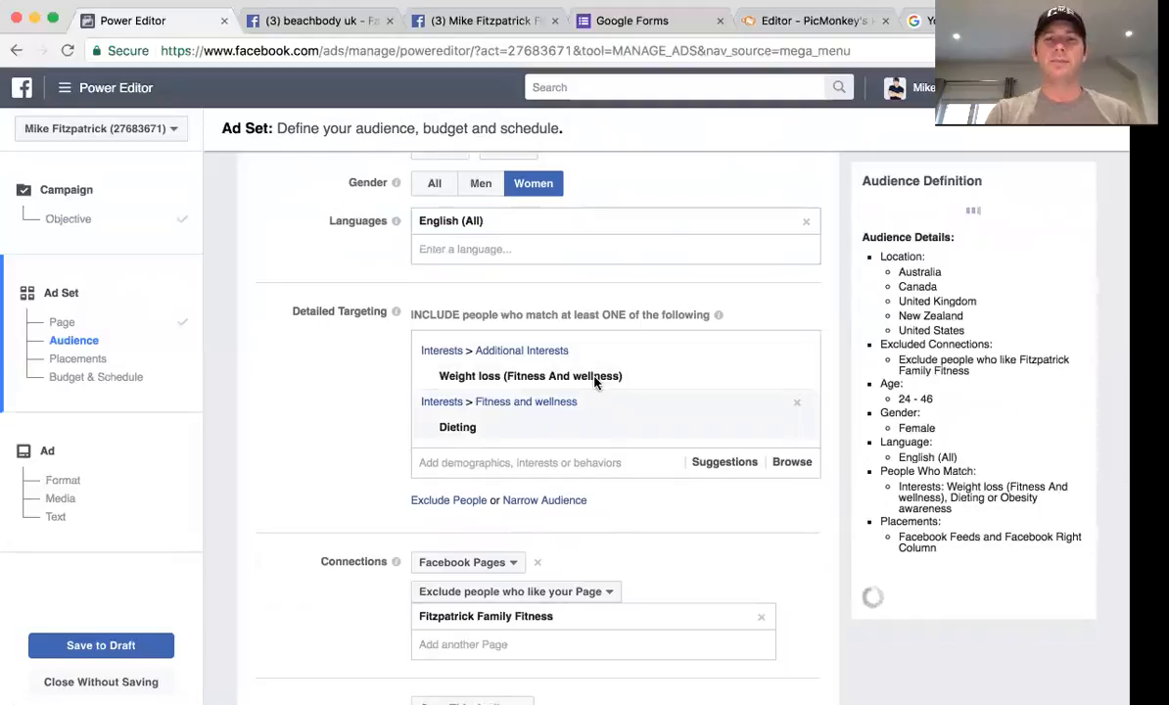
{"action": "mouse_move", "coordinate": [773, 380]}
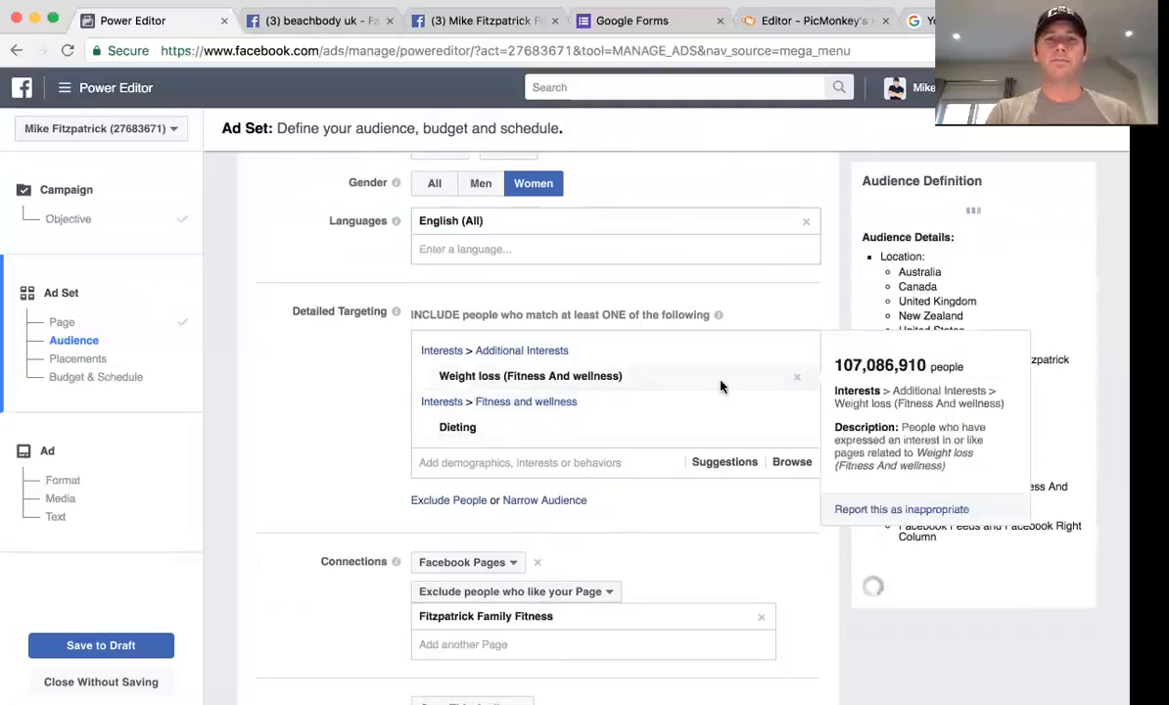
{"action": "left_click", "coordinate": [798, 378]}
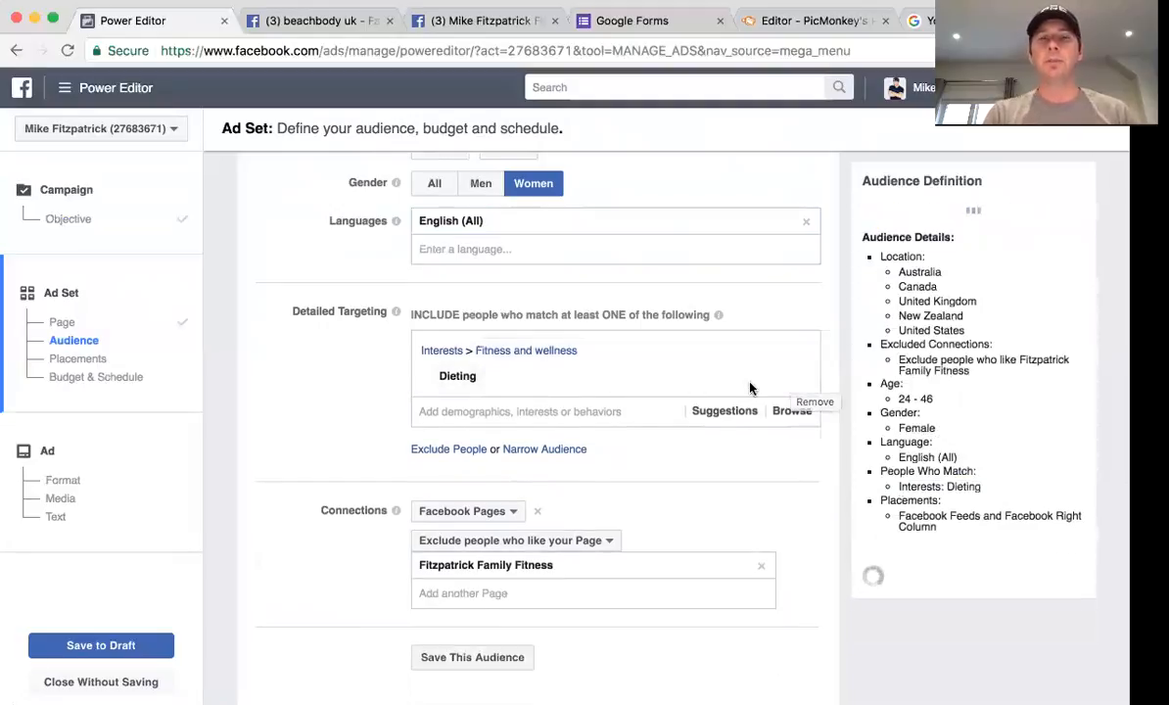
{"action": "left_click", "coordinate": [796, 380]}
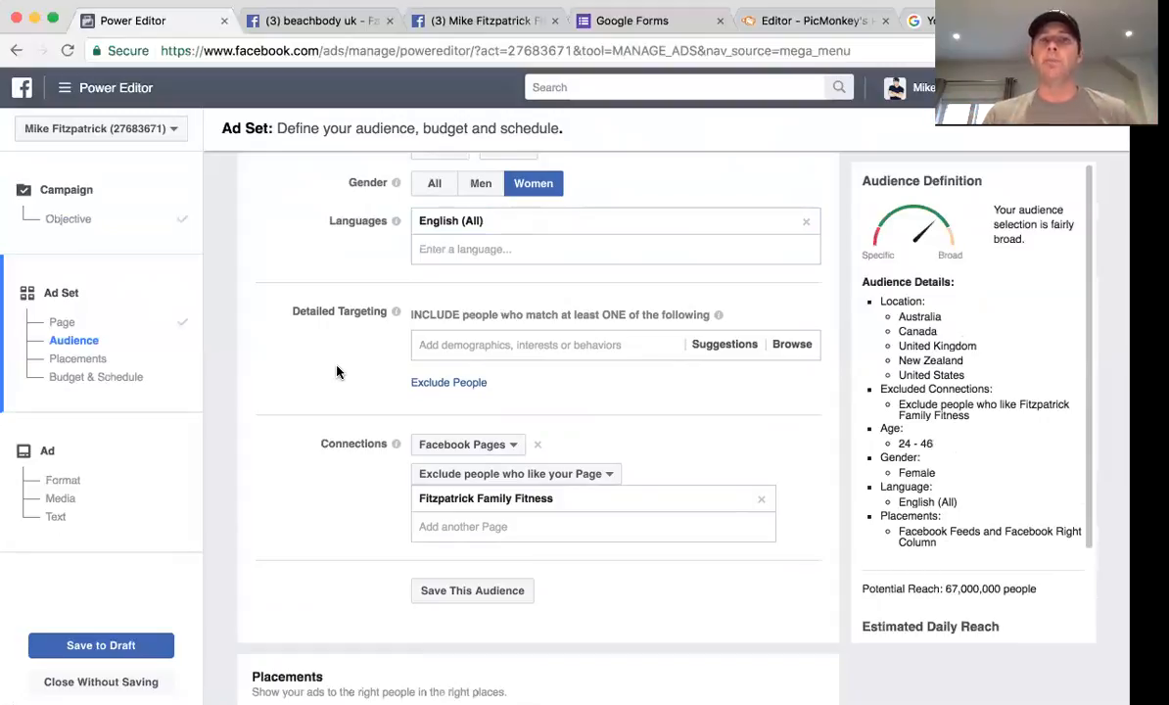
Add the interests Weight loss (Fitness And wellness), Health & wellness and Lululemon Athletica to the included detailed targeting
{"action": "left_click", "coordinate": [479, 344]}
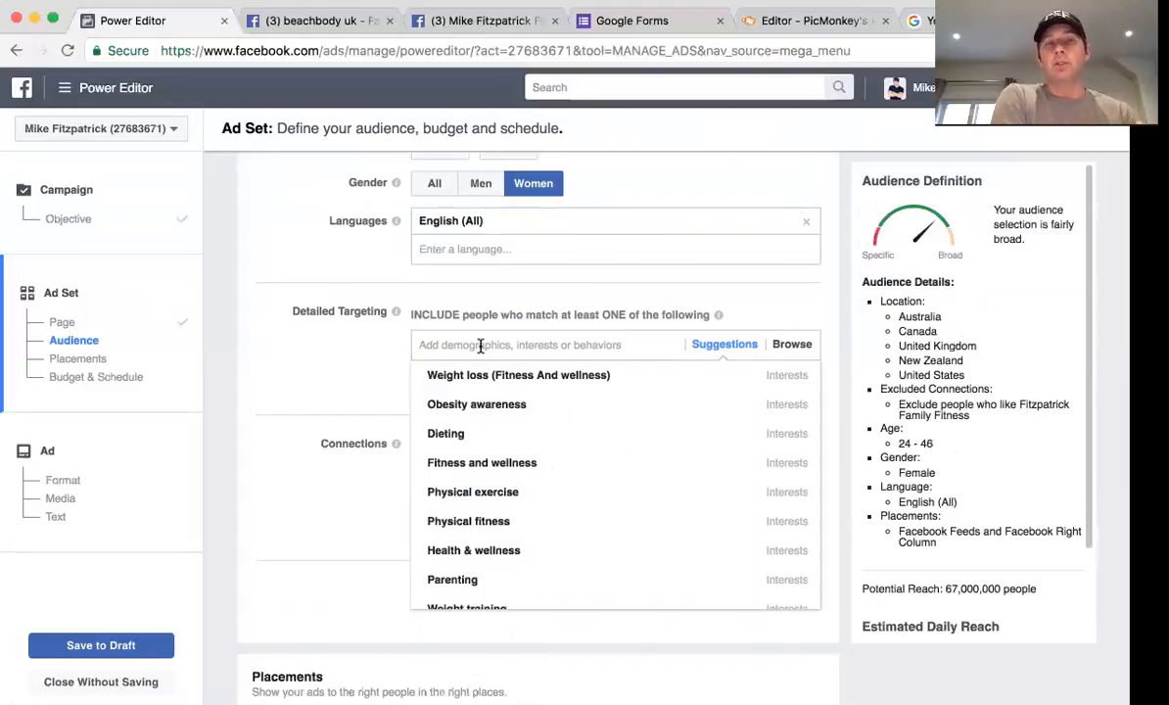
{"action": "mouse_move", "coordinate": [496, 374]}
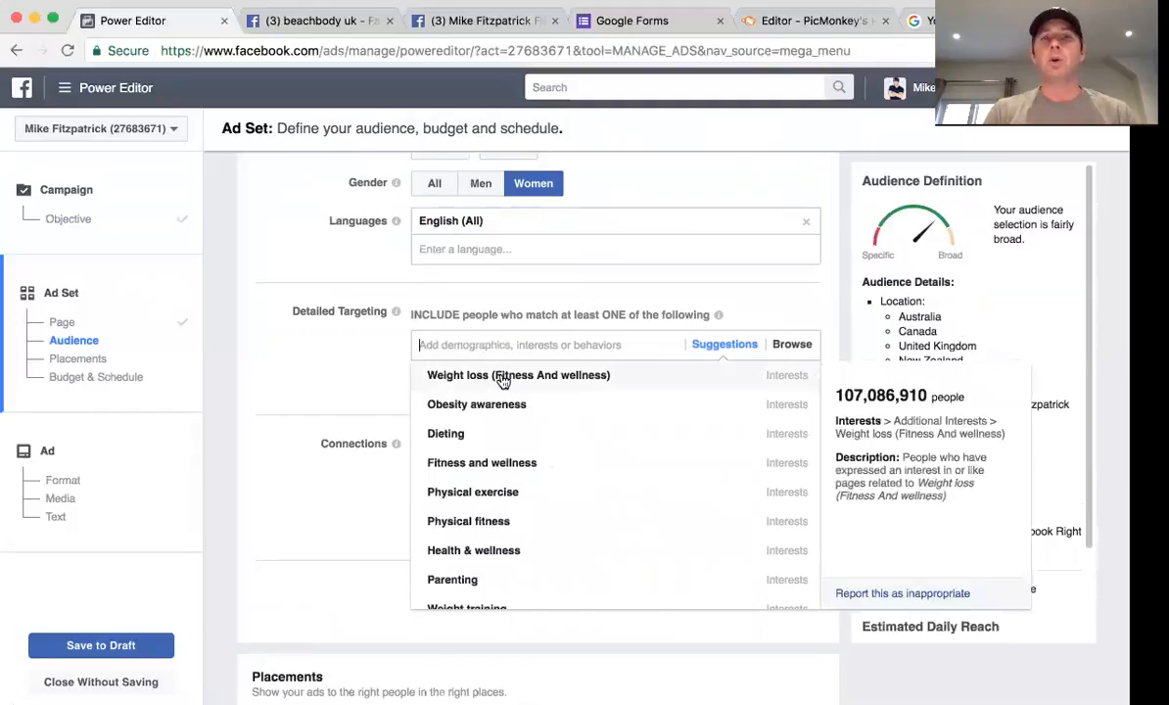
{"action": "left_click", "coordinate": [502, 380]}
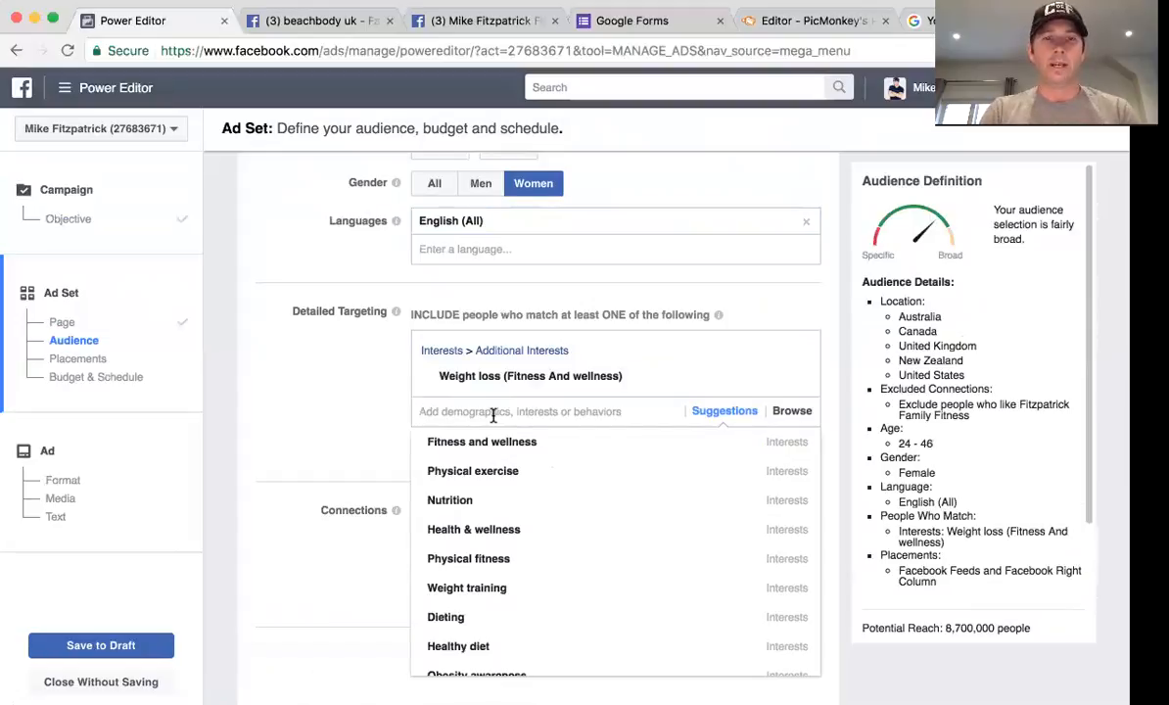
{"action": "left_click", "coordinate": [500, 532]}
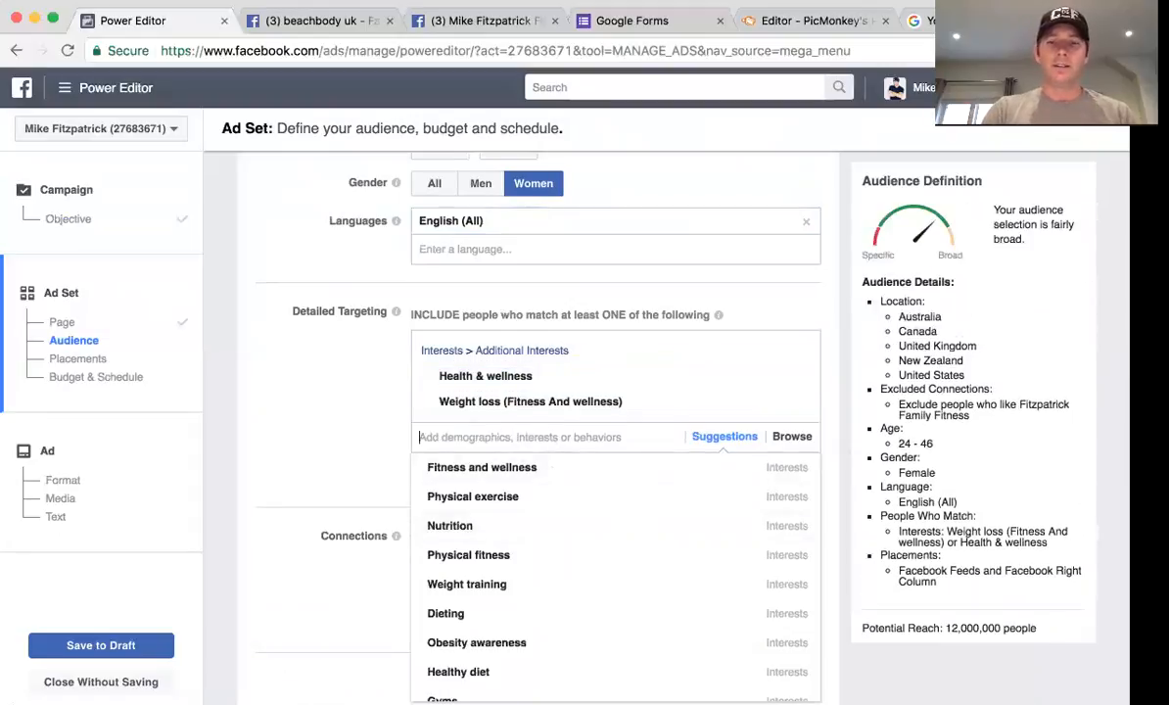
{"action": "type", "text": "lulu"}
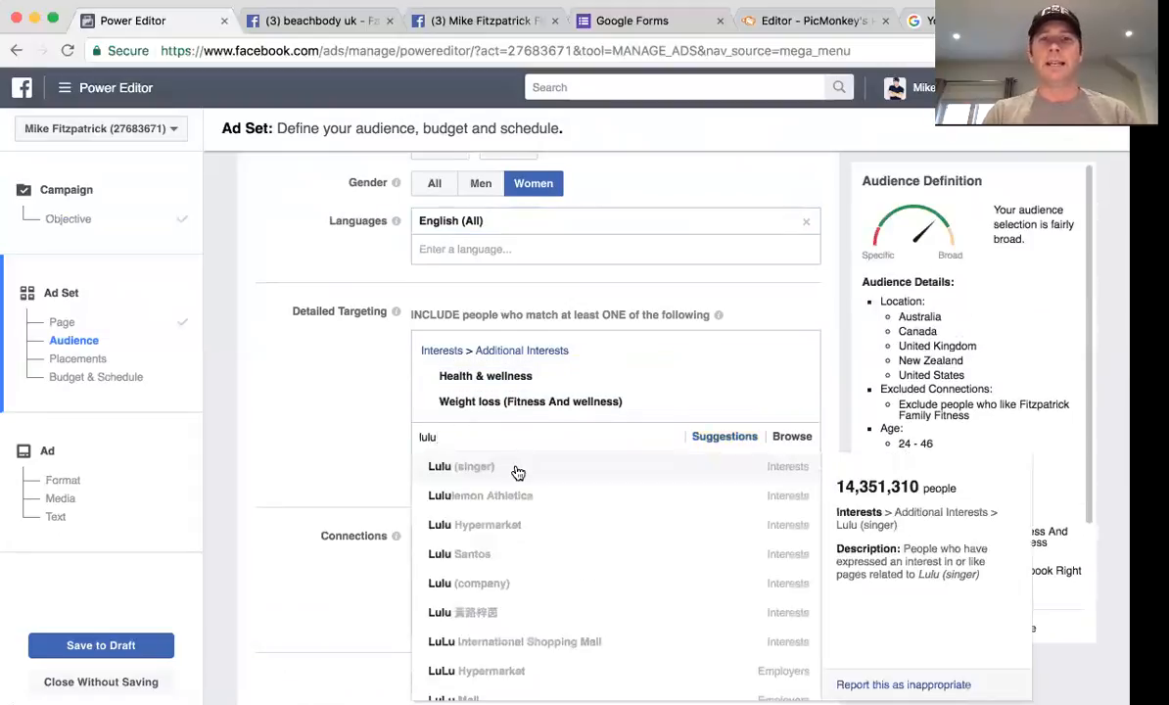
{"action": "left_click", "coordinate": [505, 503]}
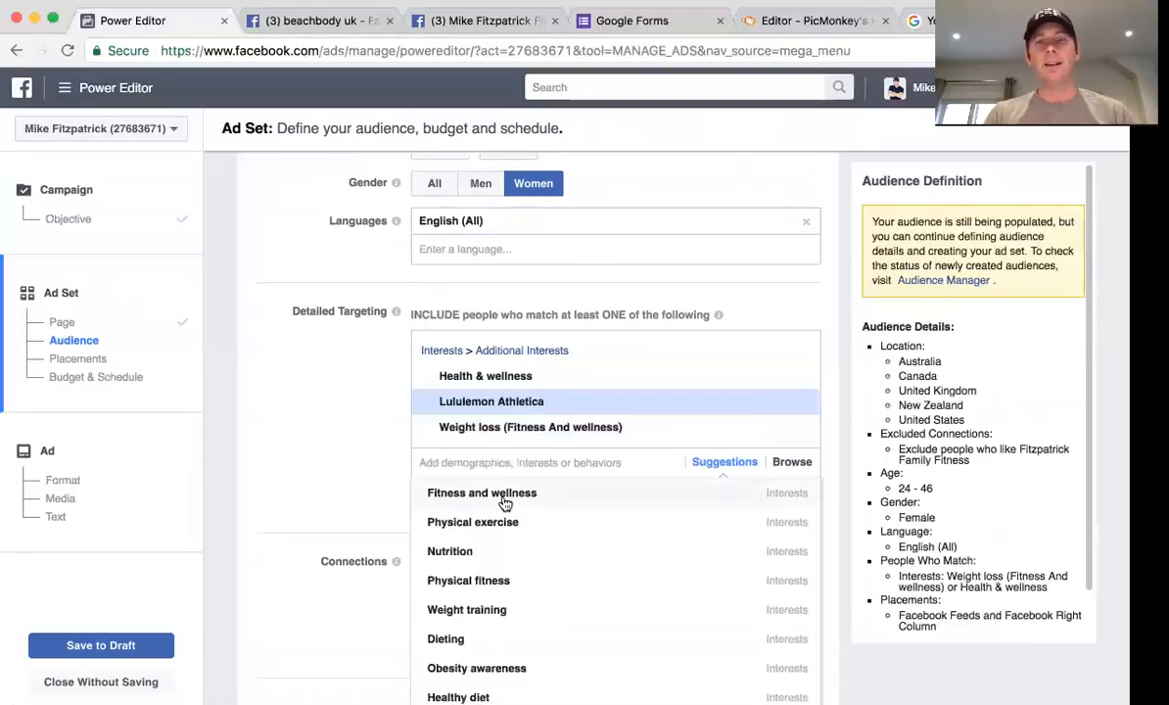
{"action": "left_click", "coordinate": [333, 438]}
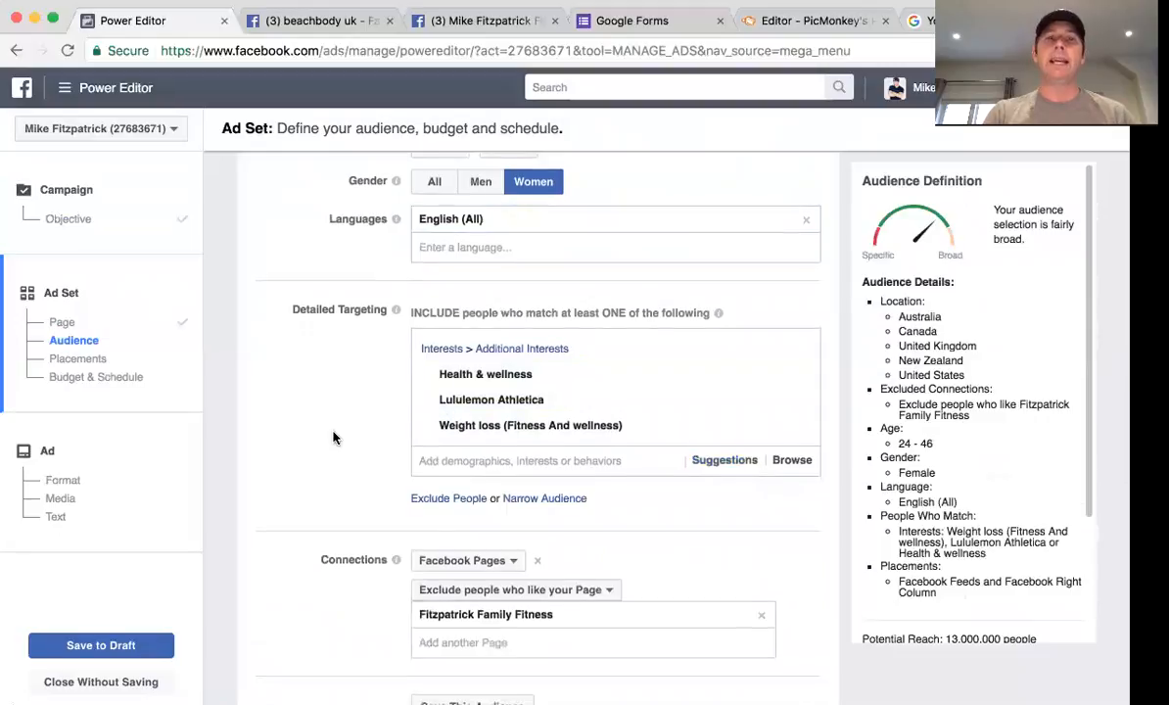
Exclude people with the interests Beachbody and Team Beachbody from the audience's detailed targeting
{"action": "scroll", "coordinate": [333, 438], "scroll_direction": "down", "scroll_amount": 2}
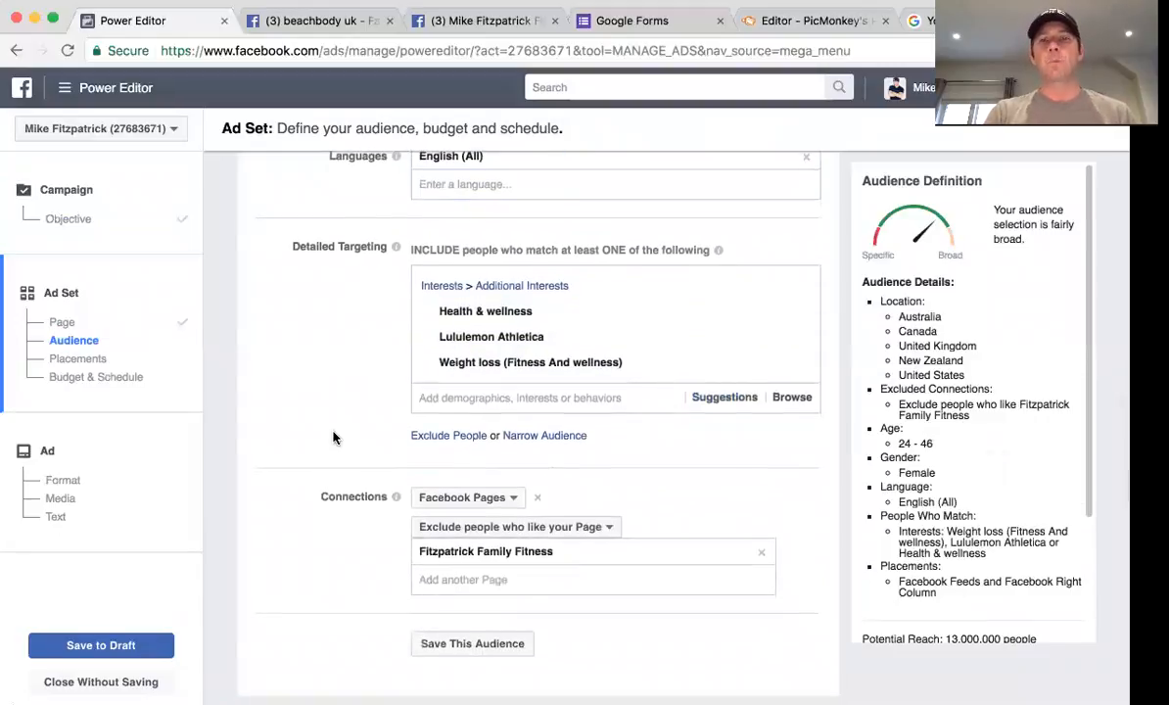
{"action": "left_click", "coordinate": [469, 440]}
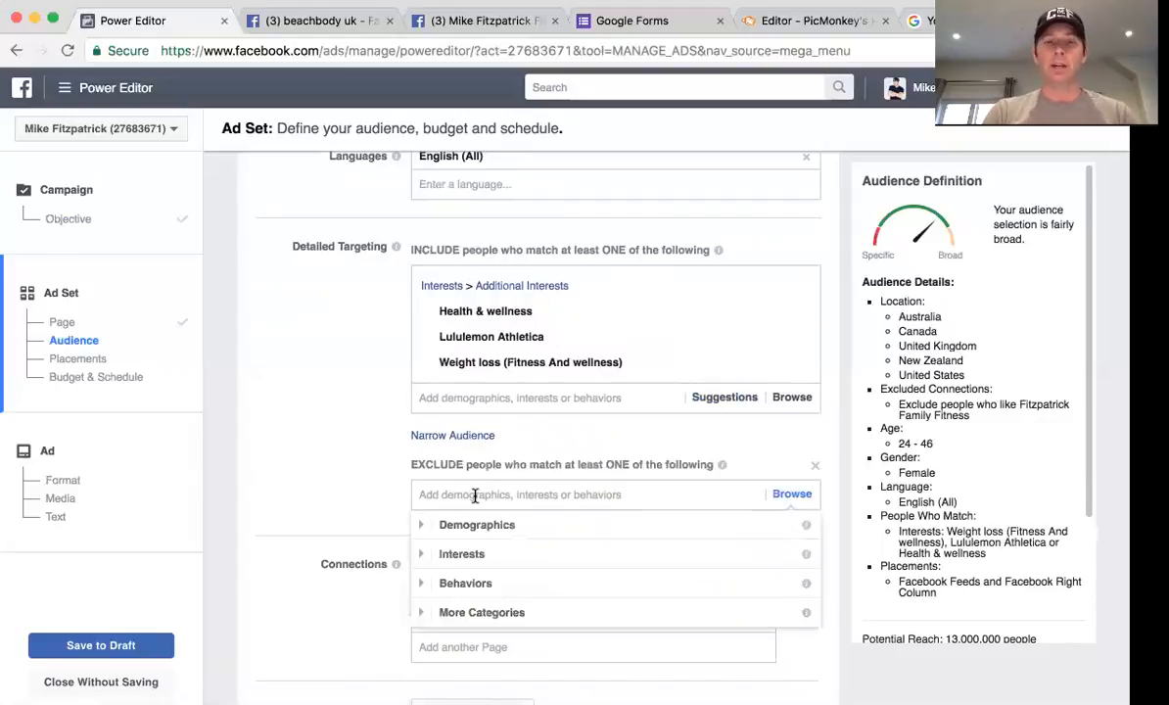
{"action": "type", "text": "beachbody"}
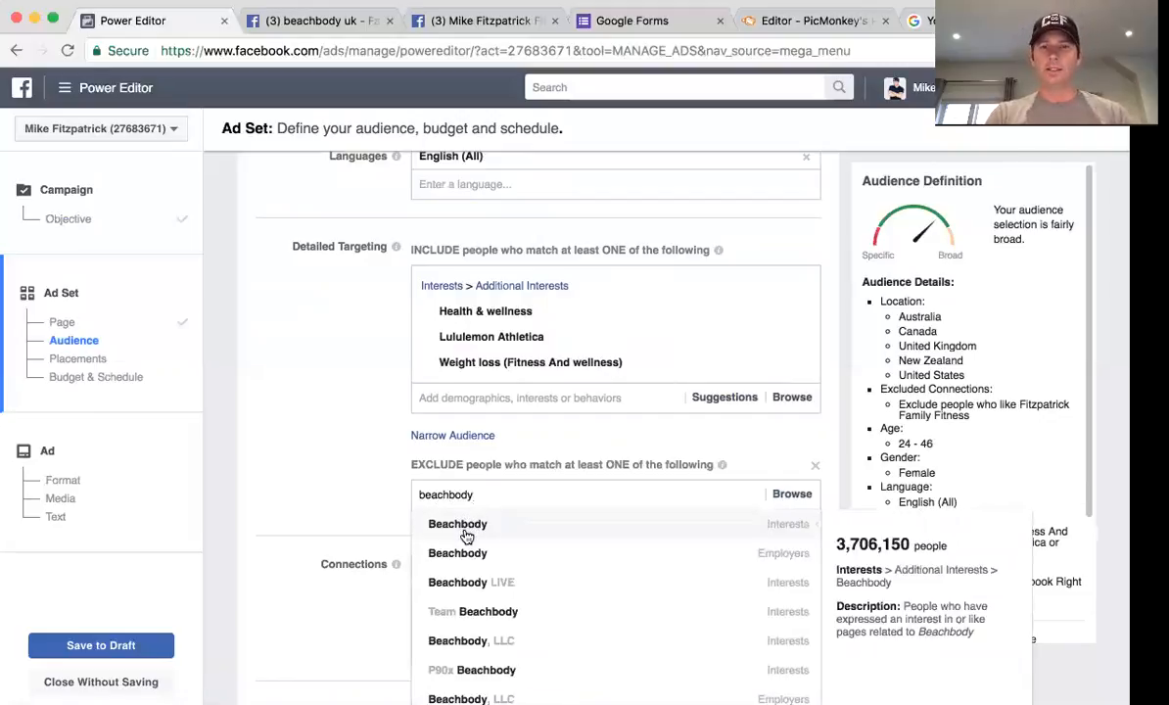
{"action": "left_click", "coordinate": [466, 532]}
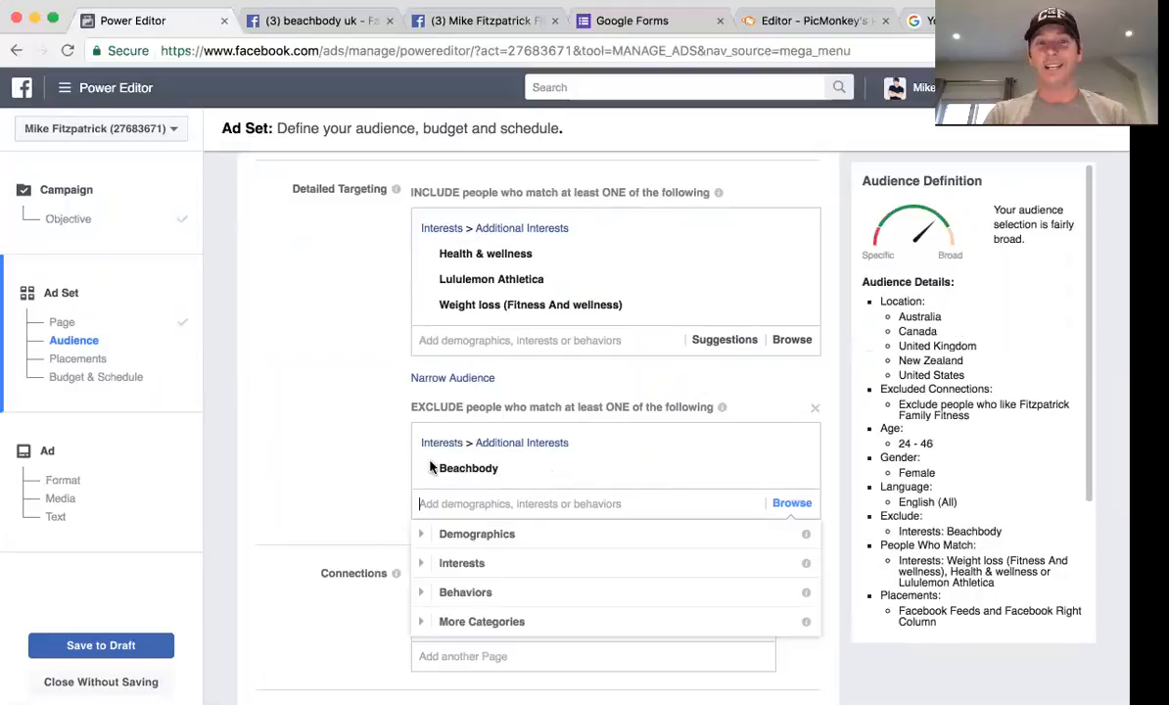
{"action": "type", "text": "be"}
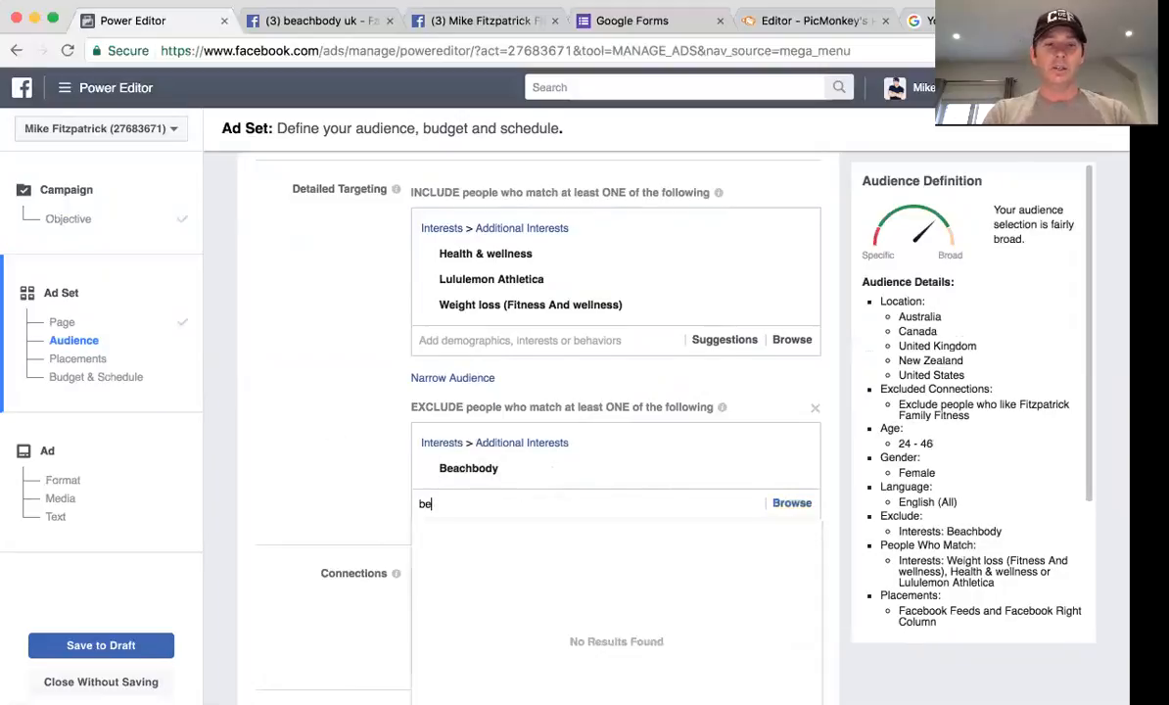
{"action": "type", "text": "achbody"}
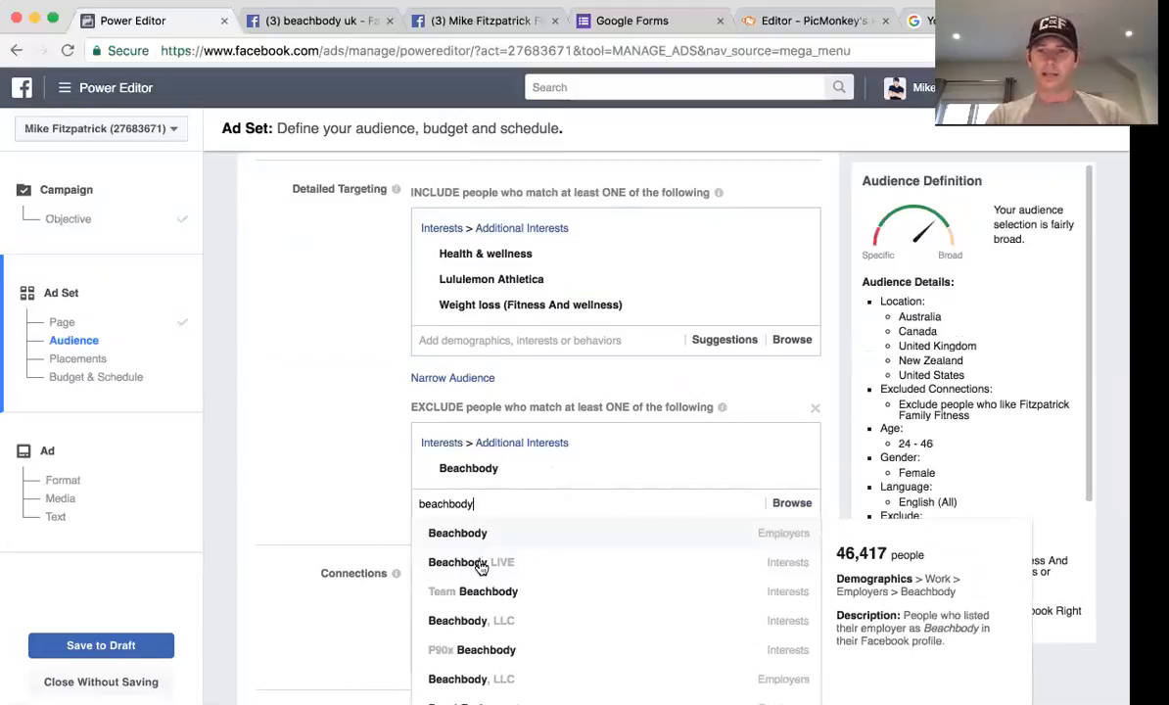
{"action": "scroll", "coordinate": [305, 467], "scroll_direction": "down", "scroll_amount": 2}
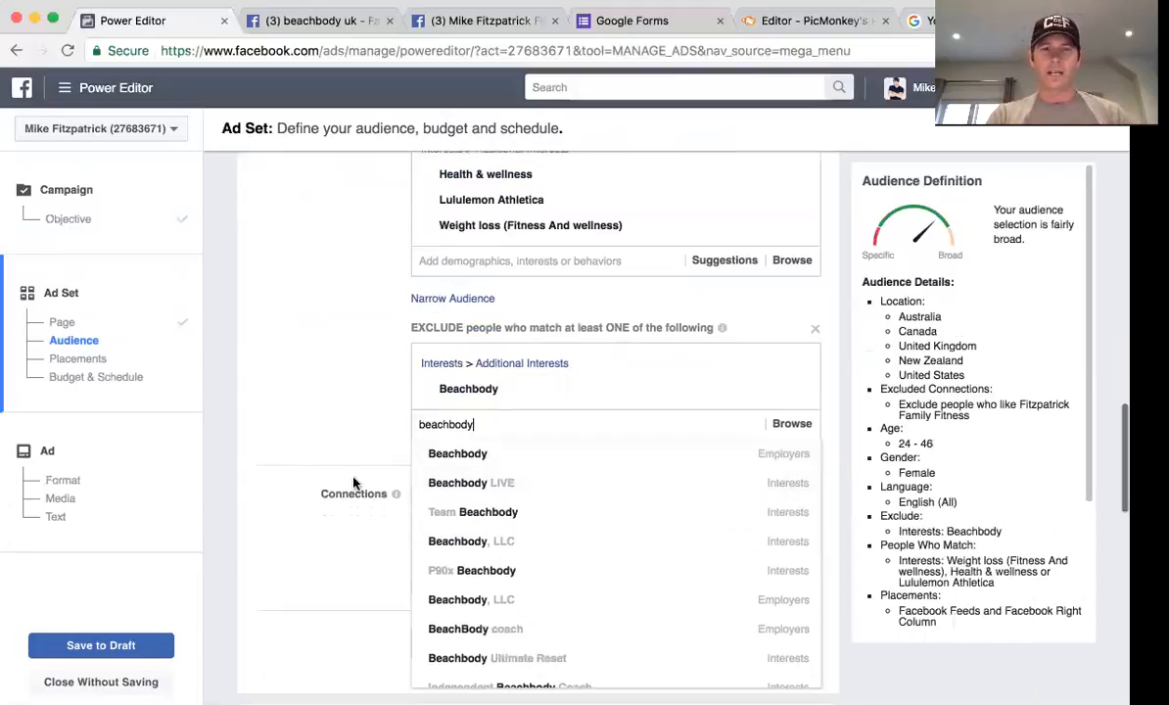
{"action": "left_click", "coordinate": [497, 522]}
{"action": "left_click", "coordinate": [464, 451]}
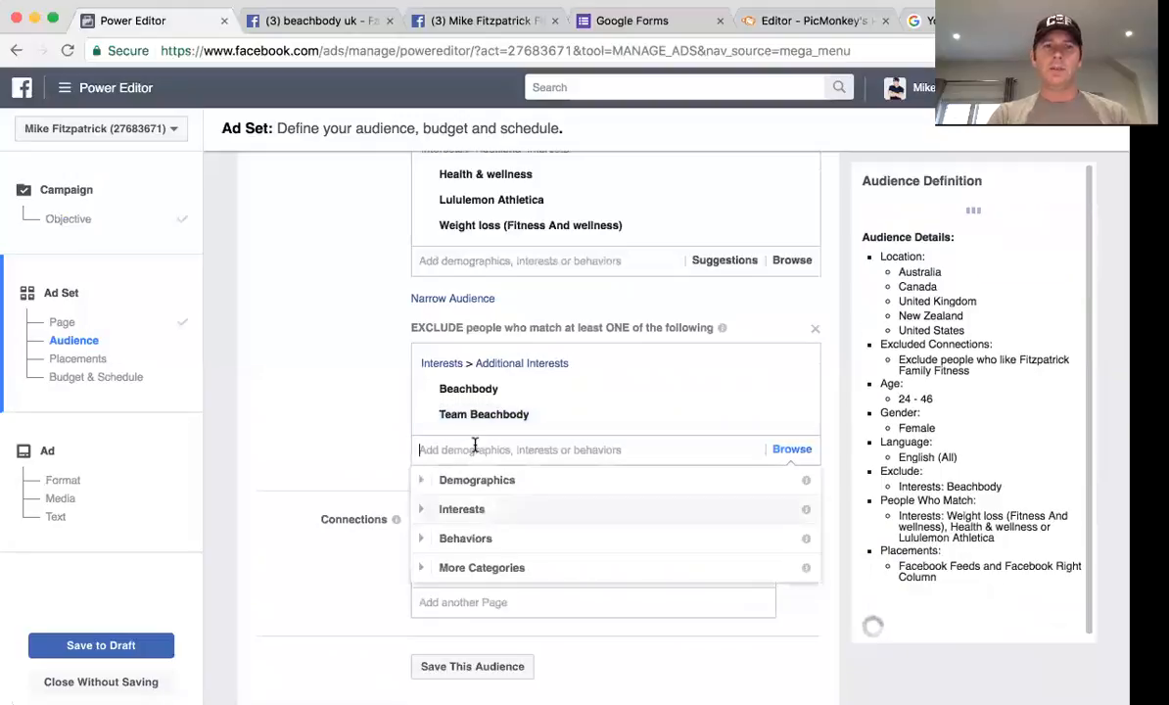
Add the interest Carl Daikeler to the audience's excluded detailed targeting
{"action": "type", "text": "car"}
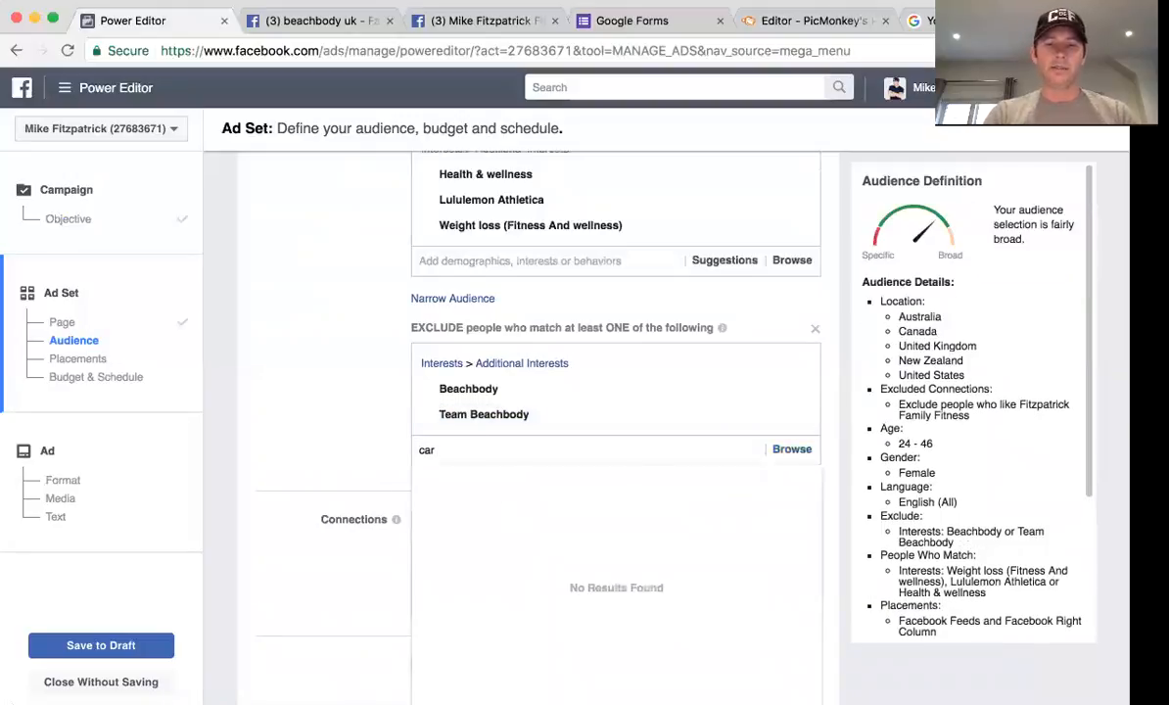
{"action": "type", "text": "l dai"}
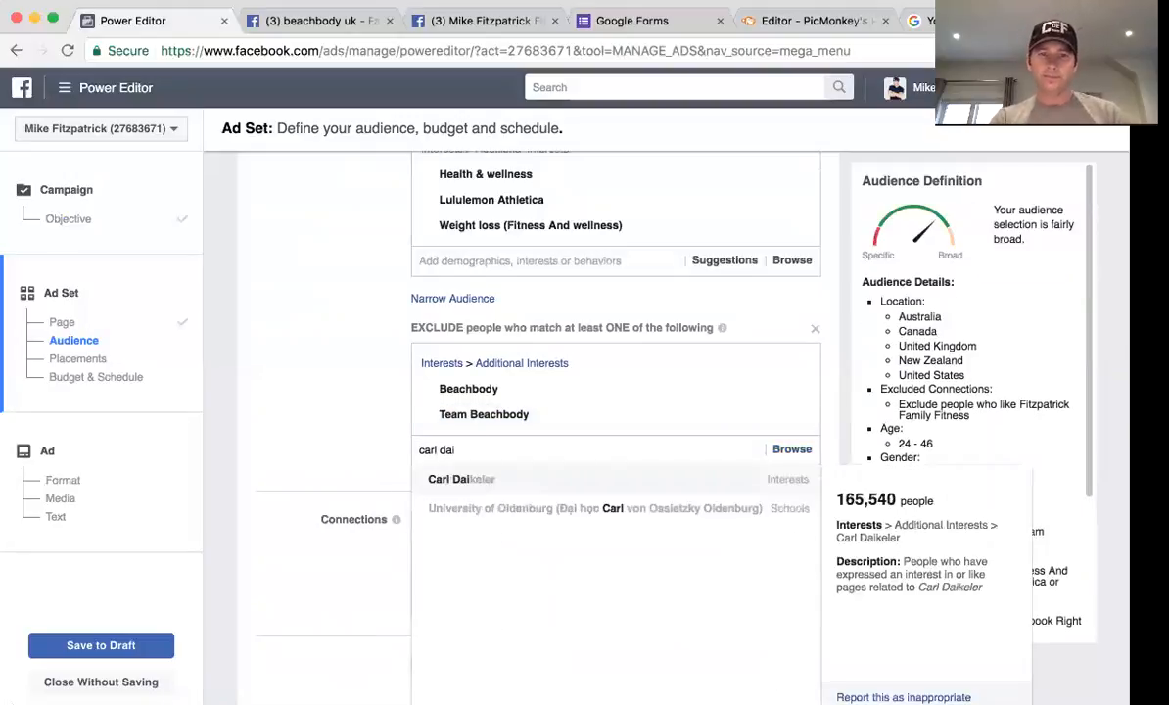
{"action": "left_click", "coordinate": [462, 480]}
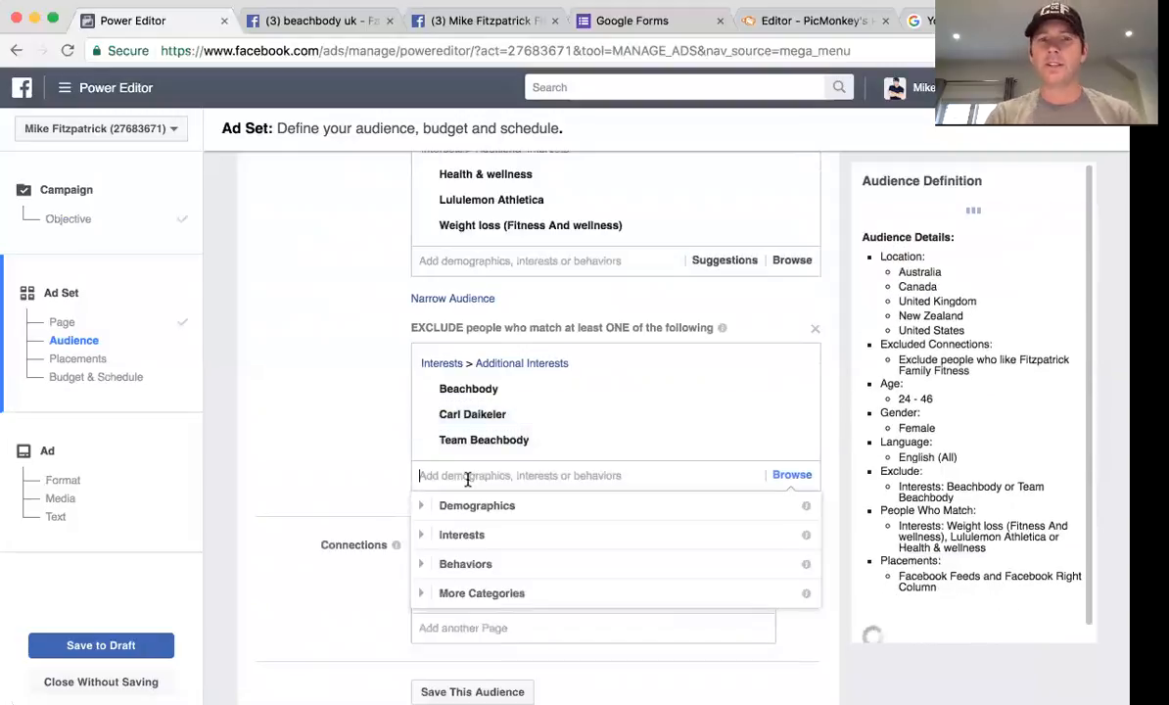
{"action": "left_click", "coordinate": [372, 401]}
Search the included detailed targeting for "single parent" without adding any of the matches
{"action": "scroll", "coordinate": [372, 401], "scroll_direction": "down", "scroll_amount": 3}
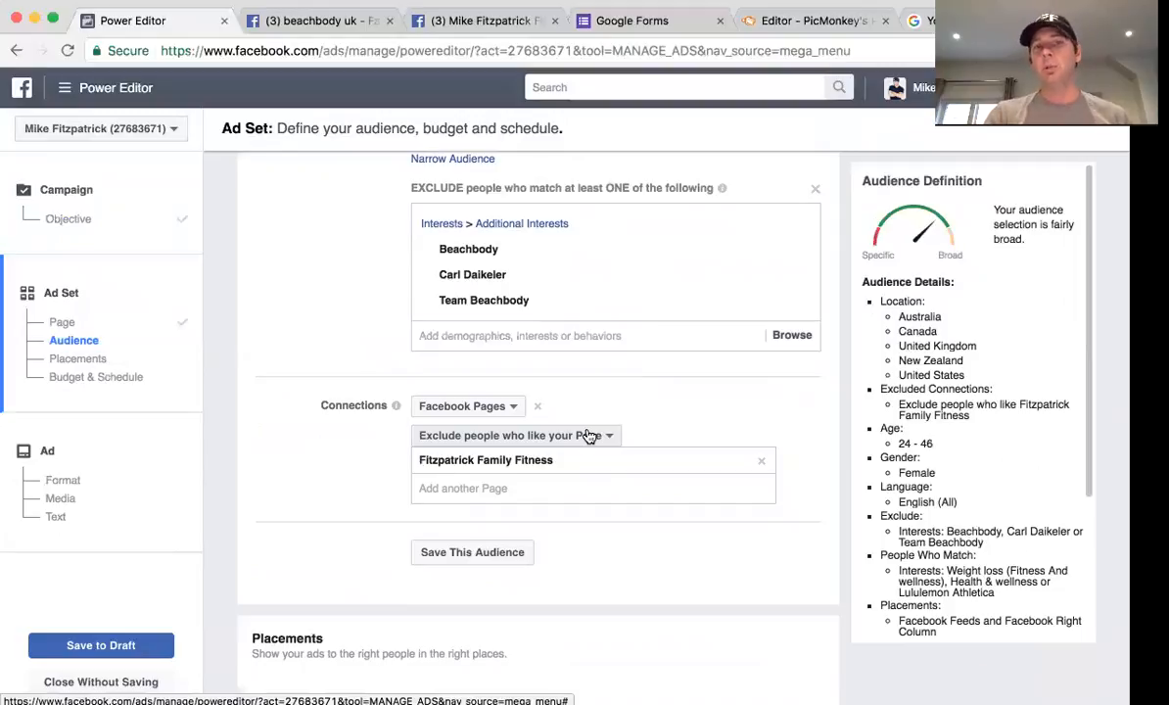
{"action": "scroll", "coordinate": [357, 269], "scroll_direction": "up", "scroll_amount": 3}
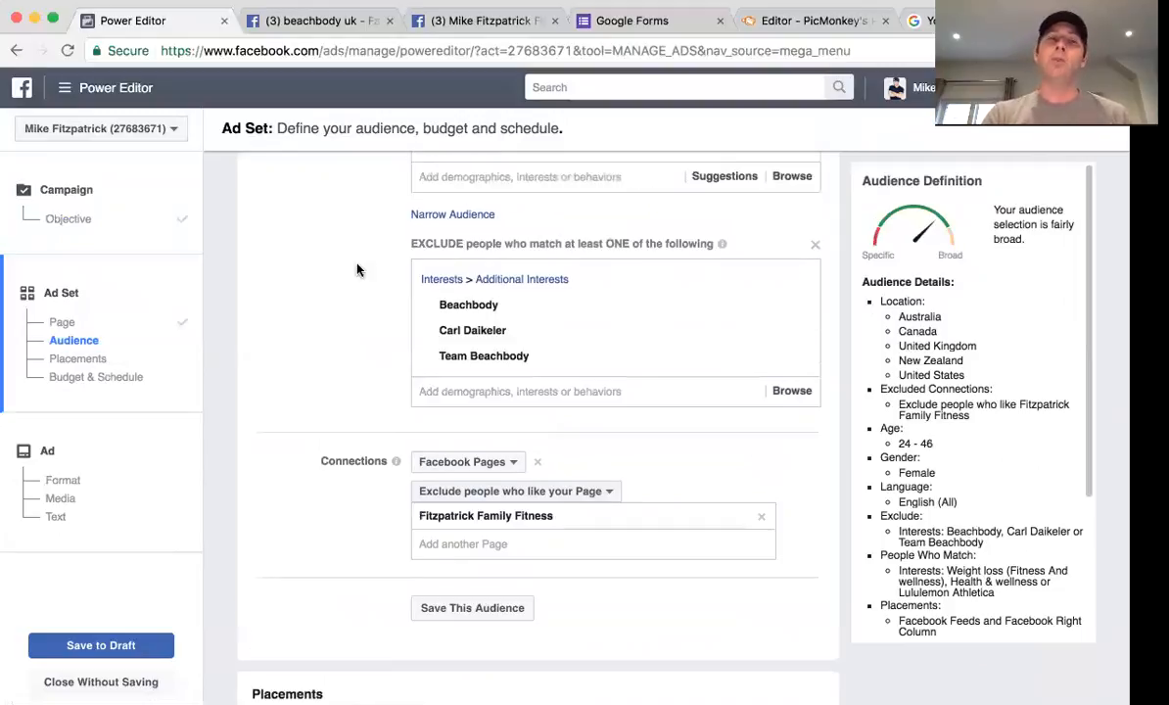
{"action": "scroll", "coordinate": [357, 270], "scroll_direction": "up", "scroll_amount": 1}
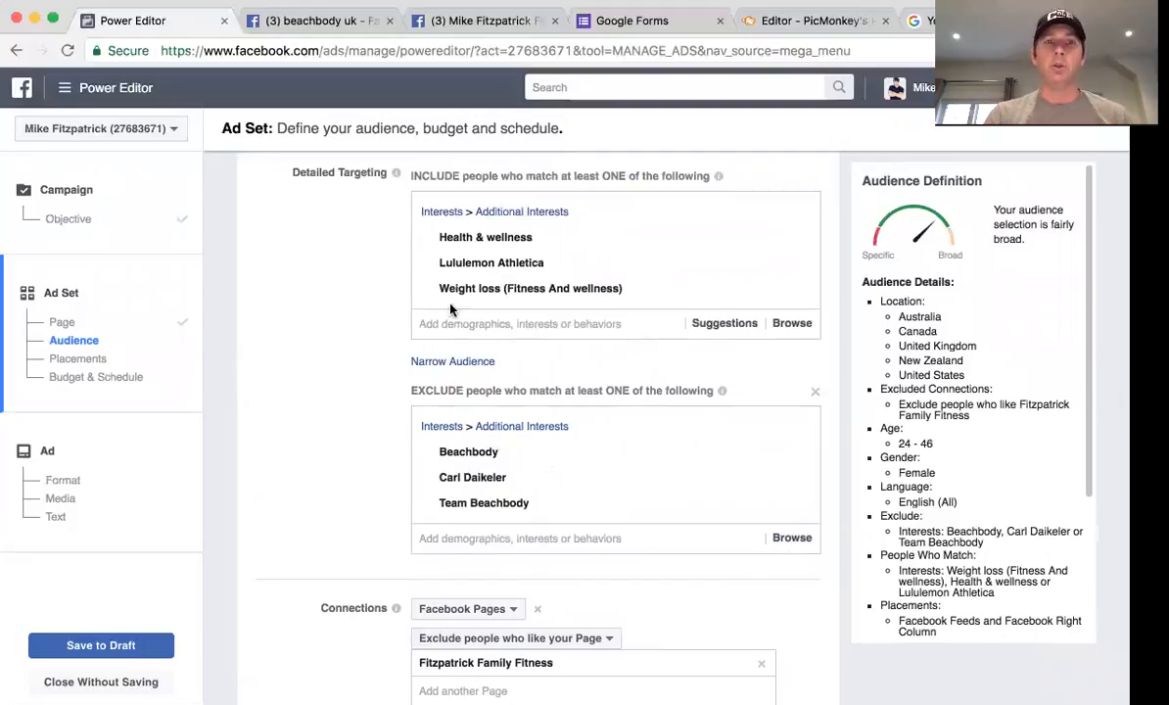
{"action": "left_click", "coordinate": [507, 323]}
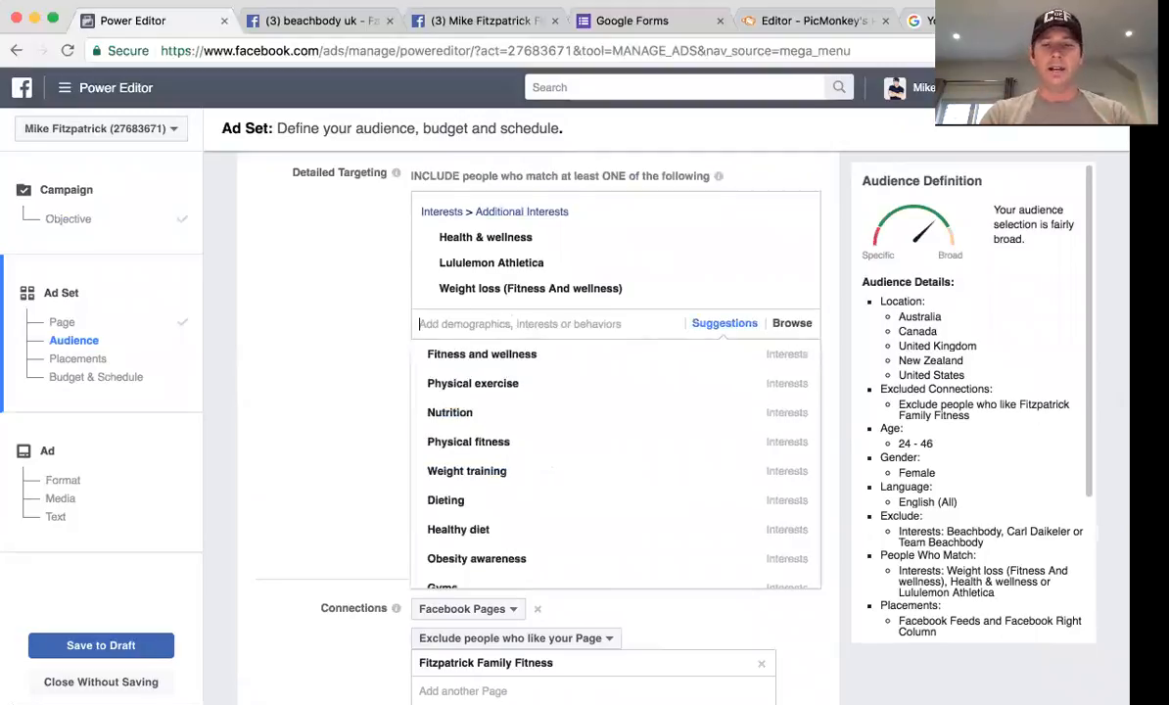
{"action": "type", "text": "single parent"}
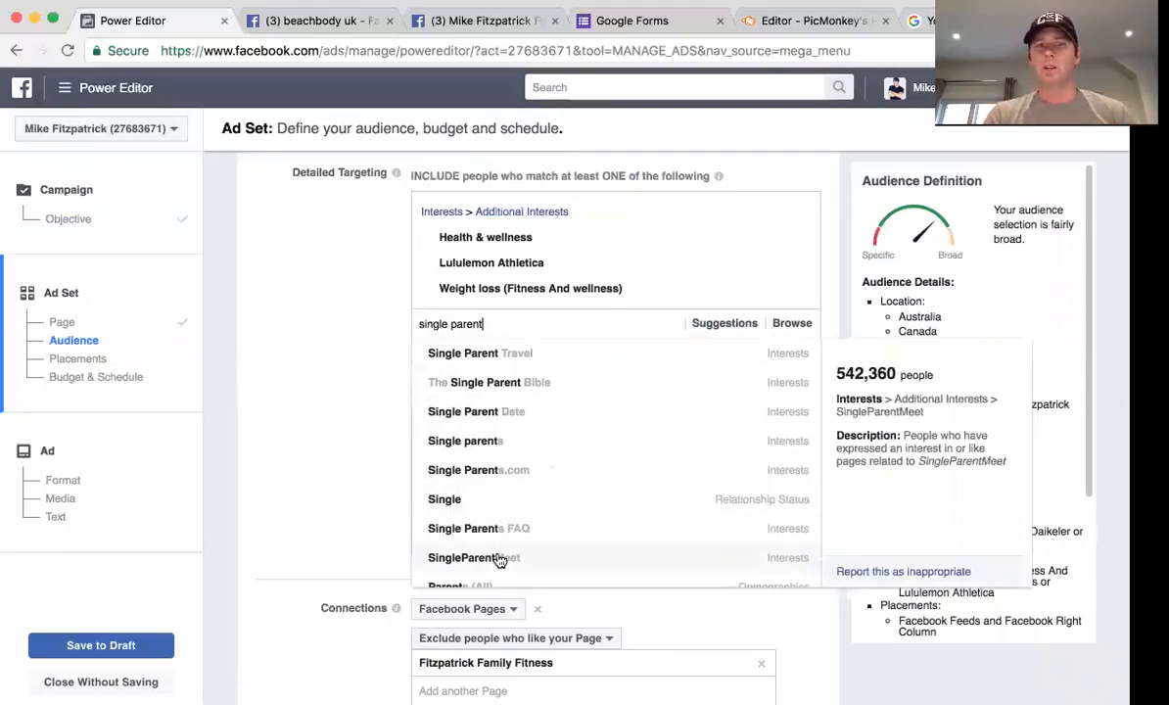
{"action": "left_click", "coordinate": [333, 316]}
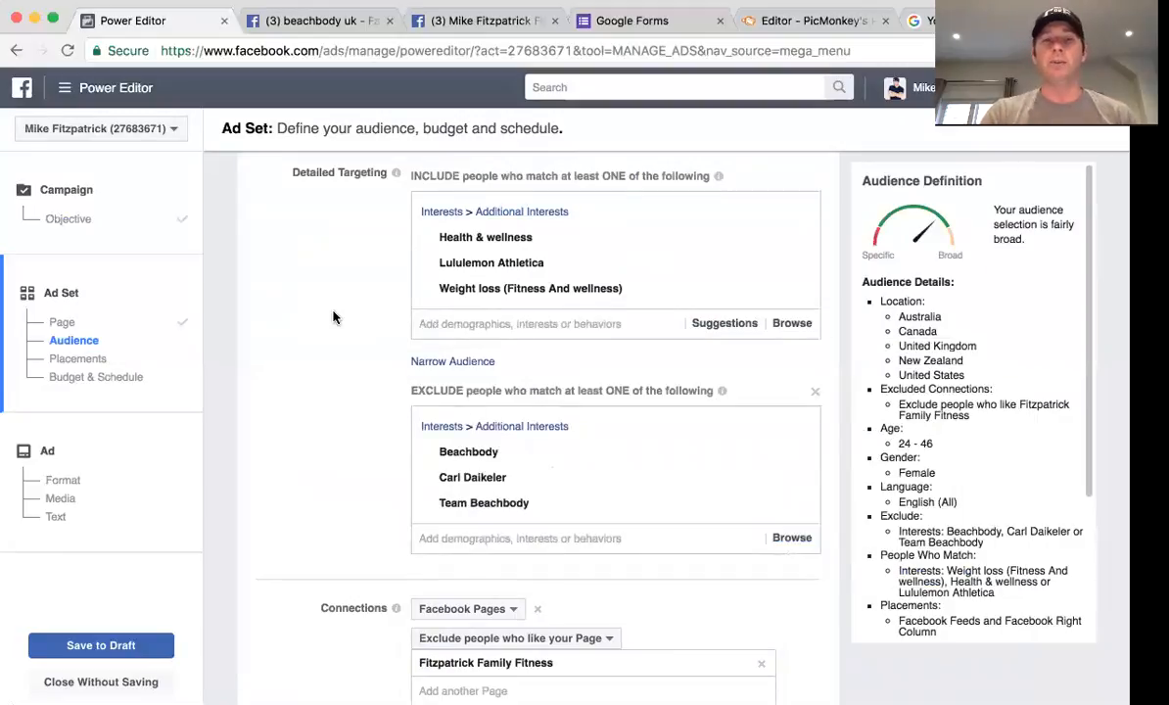
Set the ad set's daily budget to $3.00
{"action": "scroll", "coordinate": [332, 316], "scroll_direction": "down", "scroll_amount": 5}
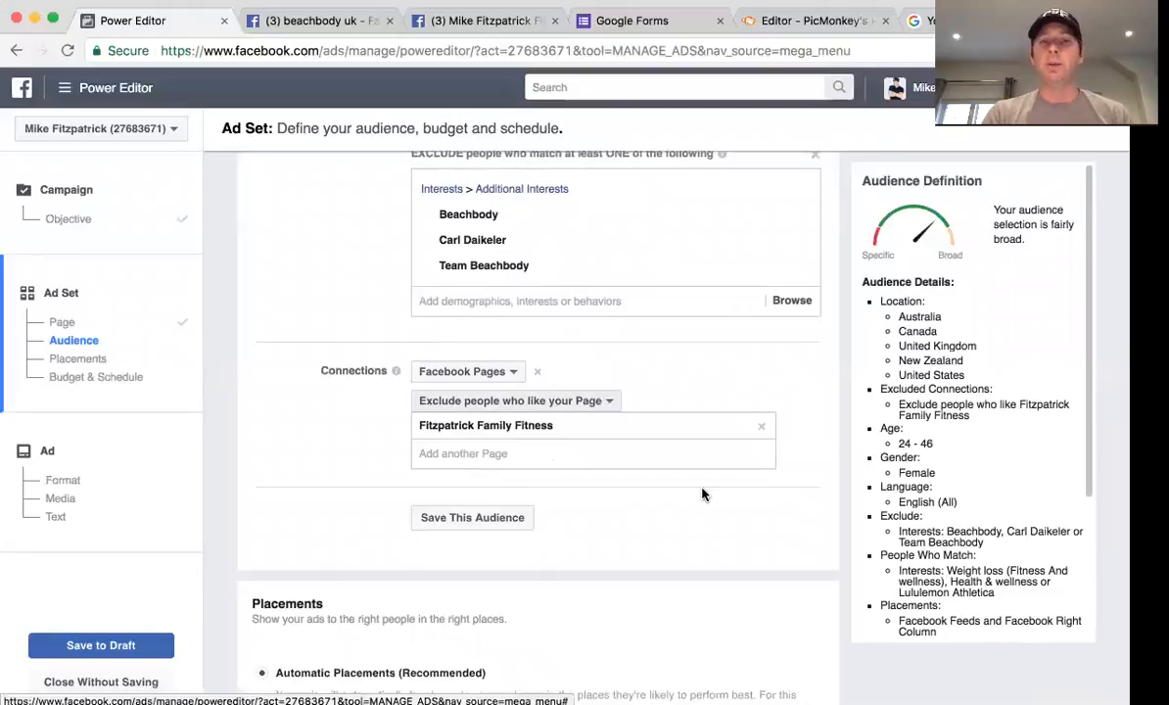
{"action": "scroll", "coordinate": [701, 494], "scroll_direction": "down", "scroll_amount": 5}
{"action": "scroll", "coordinate": [701, 495], "scroll_direction": "down", "scroll_amount": 5}
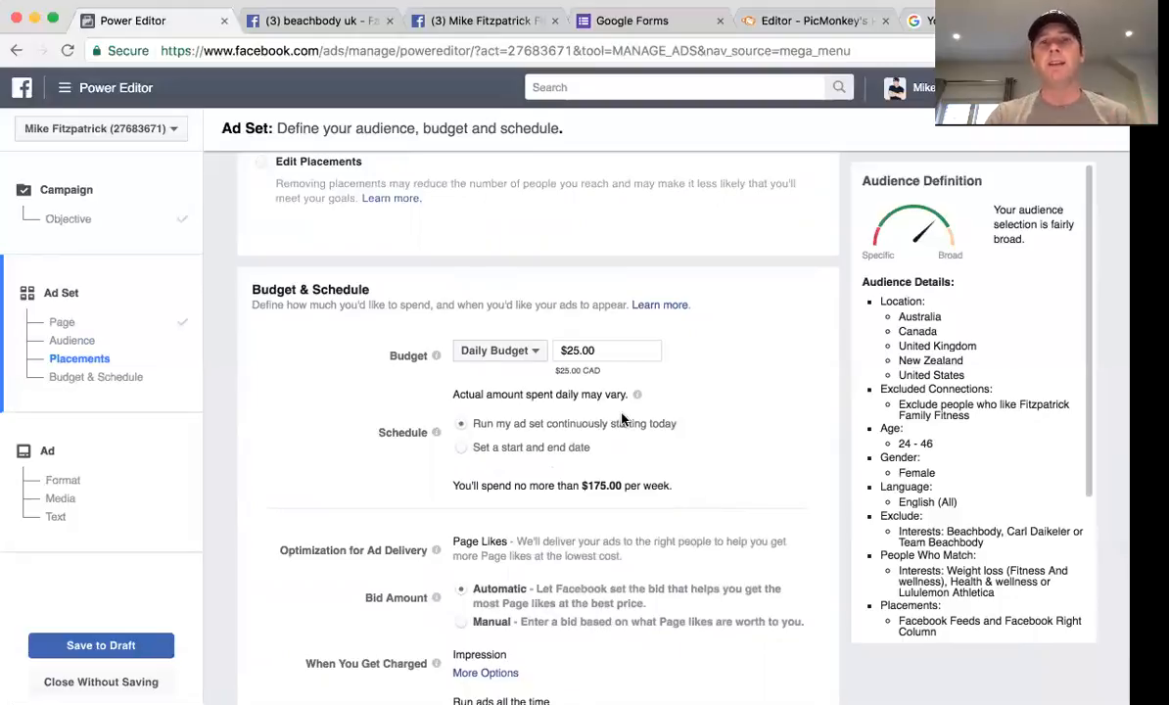
{"action": "left_click", "coordinate": [601, 351]}
{"action": "left_click_drag", "start_coordinate": [601, 354], "coordinate": [551, 343]}
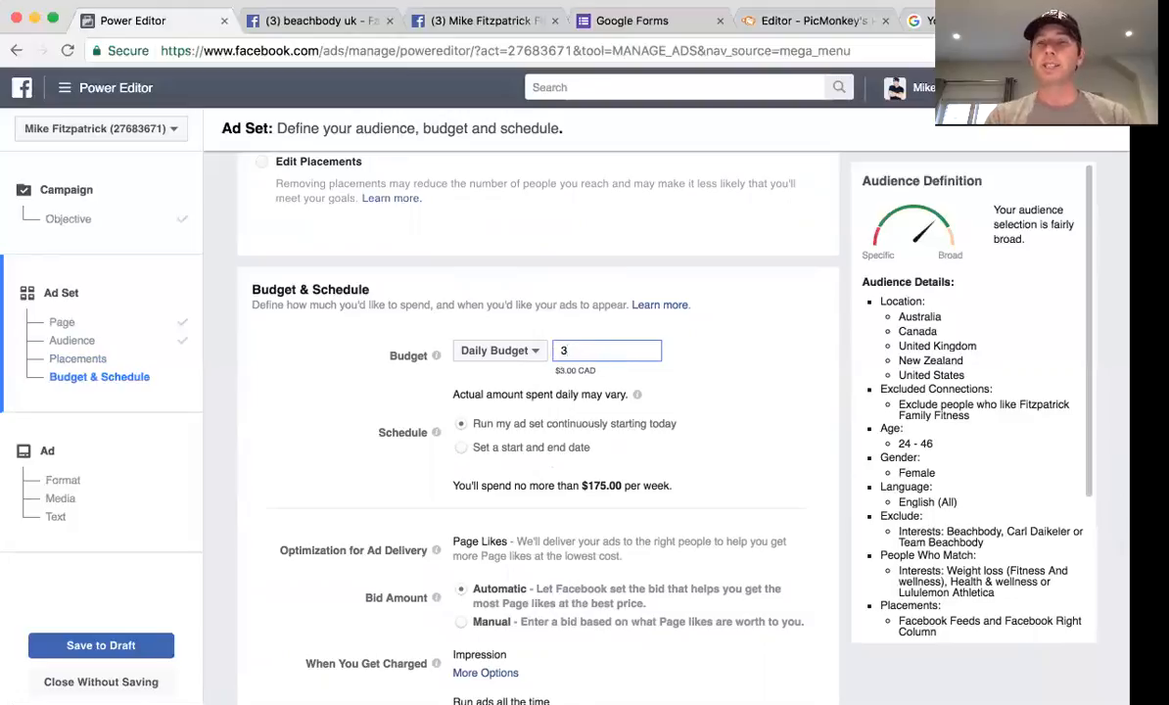
{"action": "left_click", "coordinate": [703, 366]}
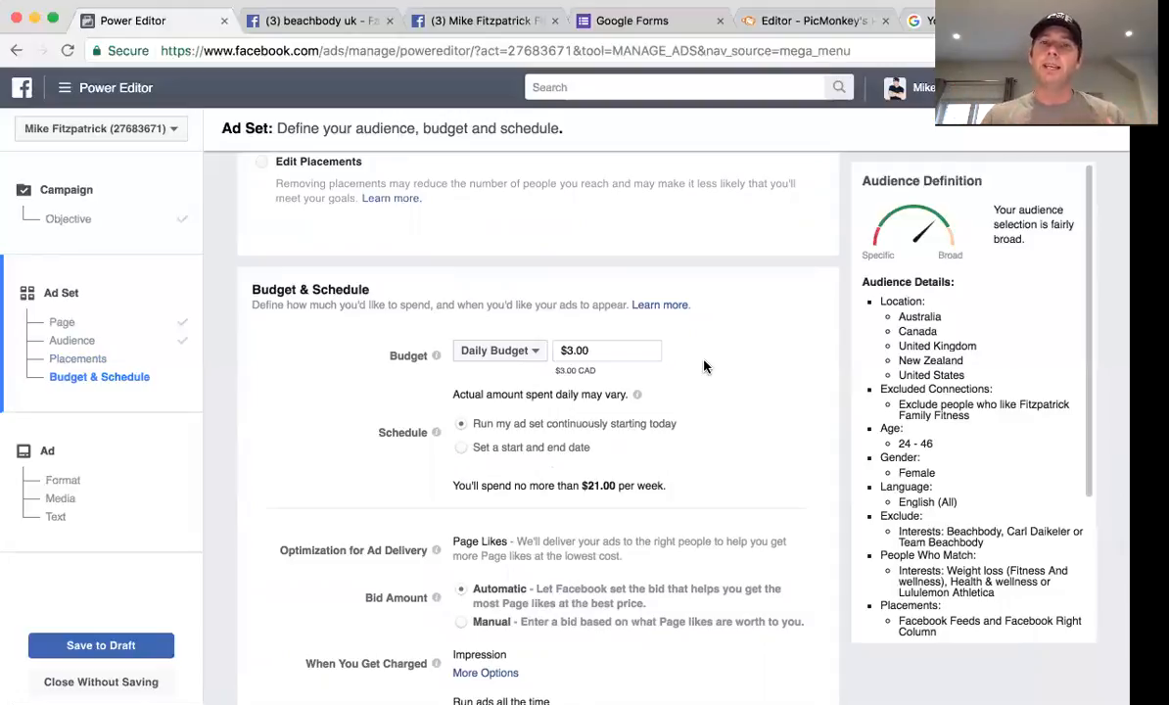
{"action": "scroll", "coordinate": [703, 366], "scroll_direction": "down", "scroll_amount": 3}
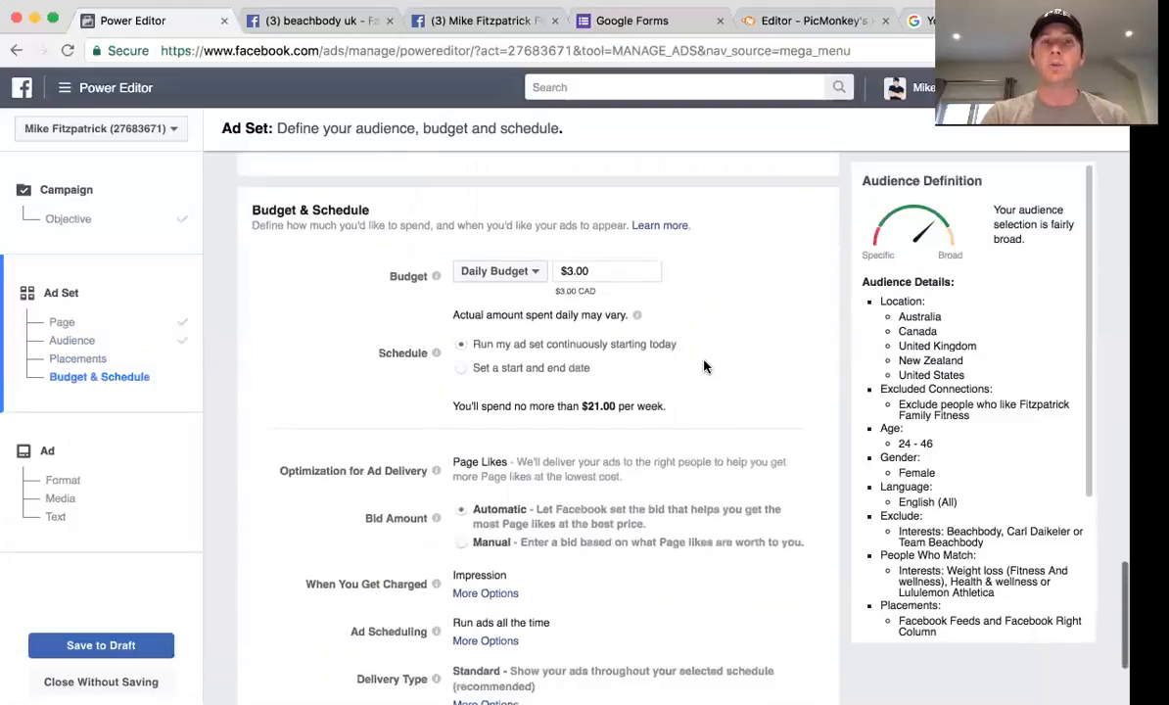
{"action": "scroll", "coordinate": [703, 366], "scroll_direction": "down", "scroll_amount": 4}
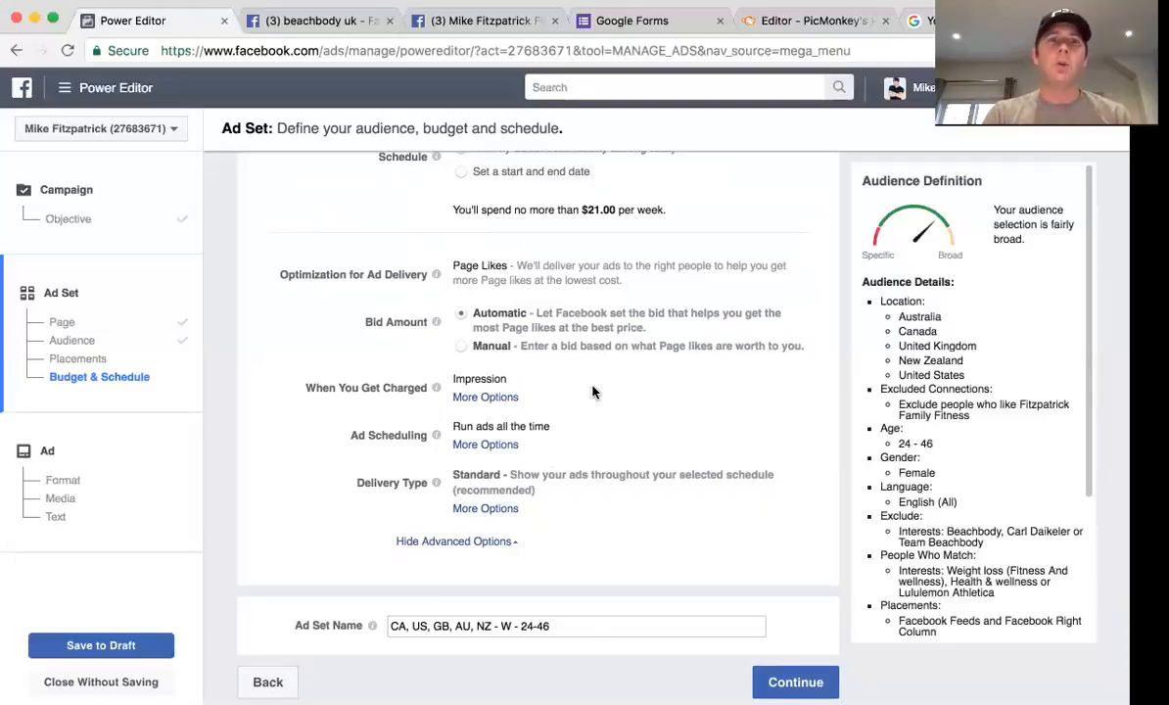
Switch the ad set to manually edited placements and remove Right Column from the Facebook placements, keeping Feeds
{"action": "scroll", "coordinate": [592, 392], "scroll_direction": "up", "scroll_amount": 5}
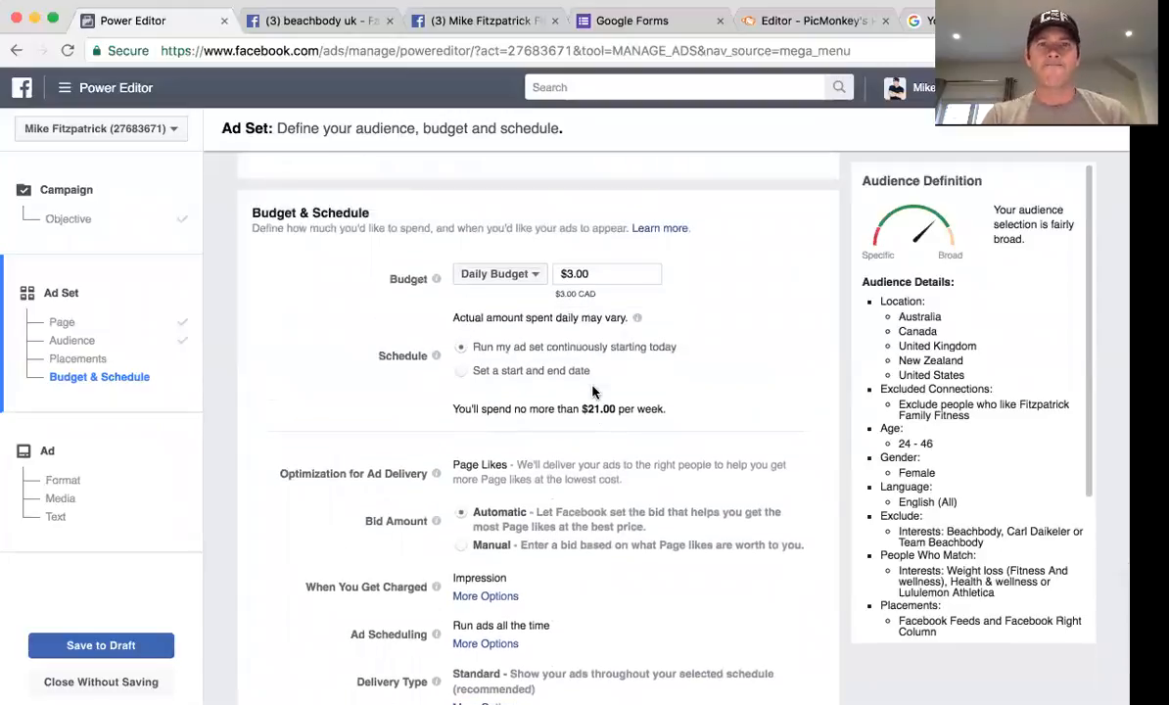
{"action": "scroll", "coordinate": [592, 392], "scroll_direction": "up", "scroll_amount": 3}
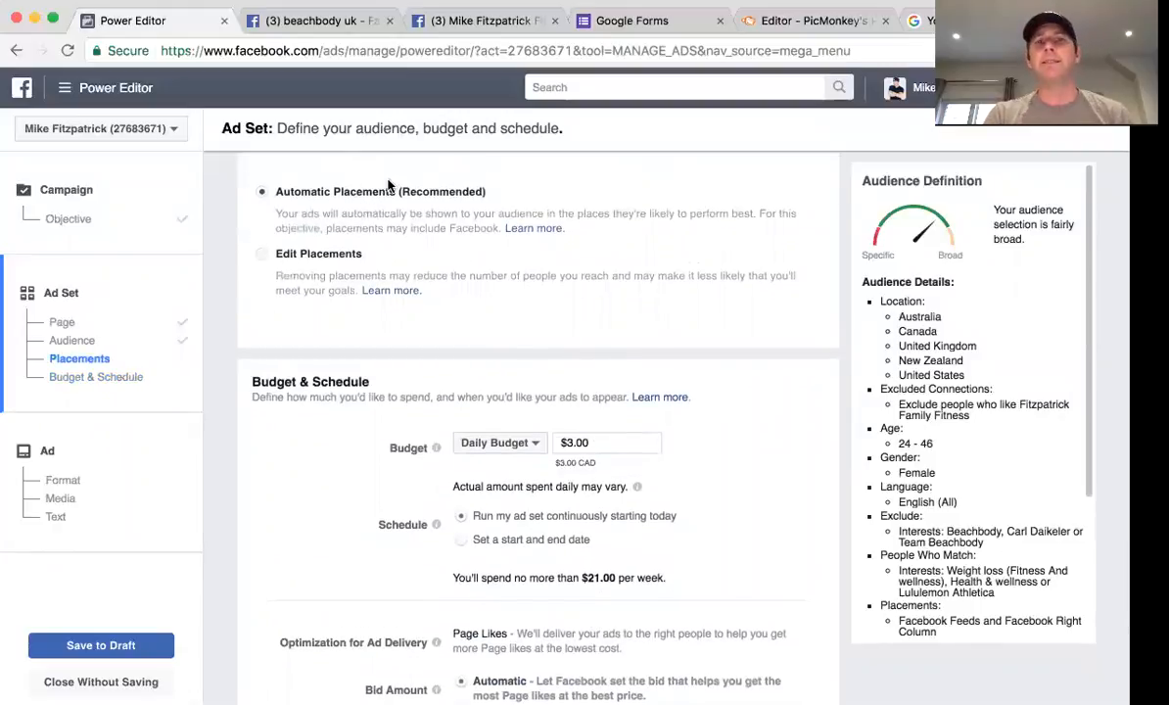
{"action": "left_click", "coordinate": [262, 256]}
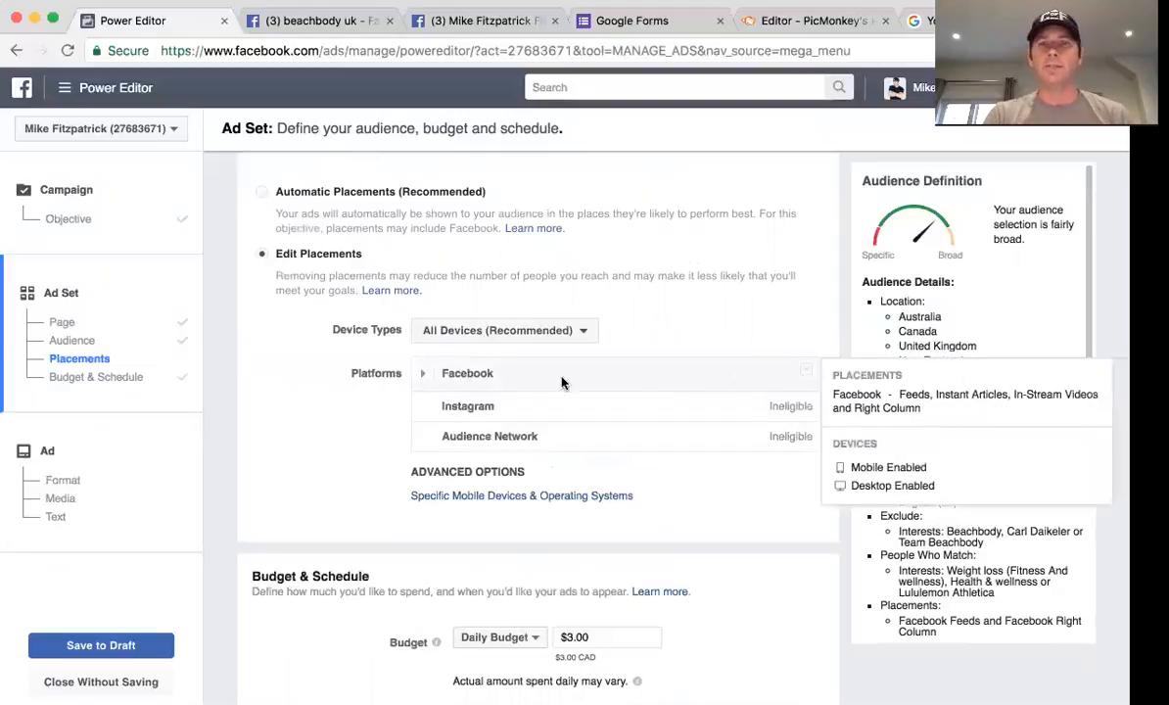
{"action": "left_click", "coordinate": [424, 377]}
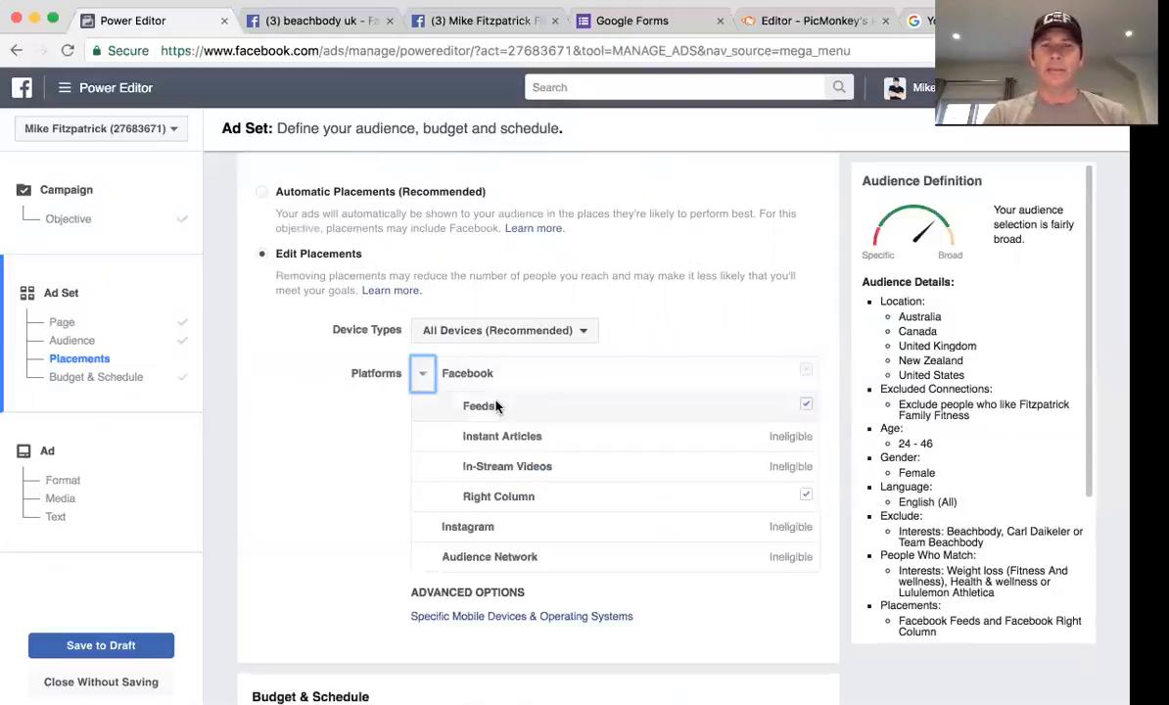
{"action": "mouse_move", "coordinate": [497, 406]}
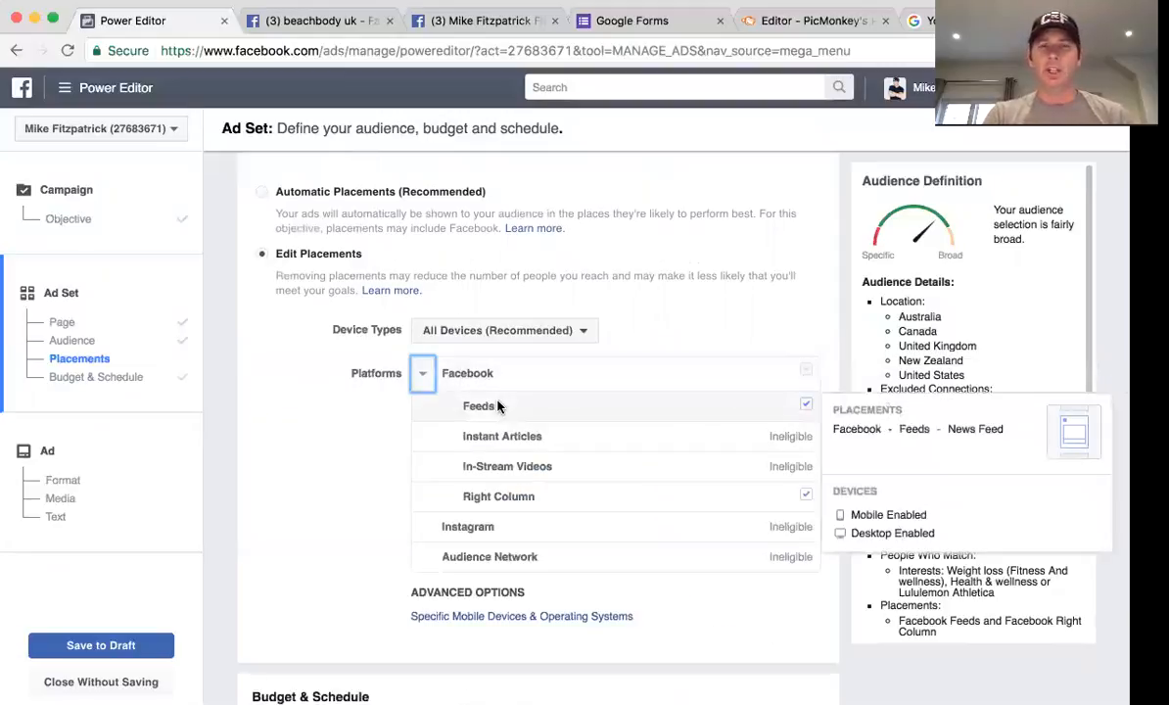
{"action": "left_click", "coordinate": [804, 498]}
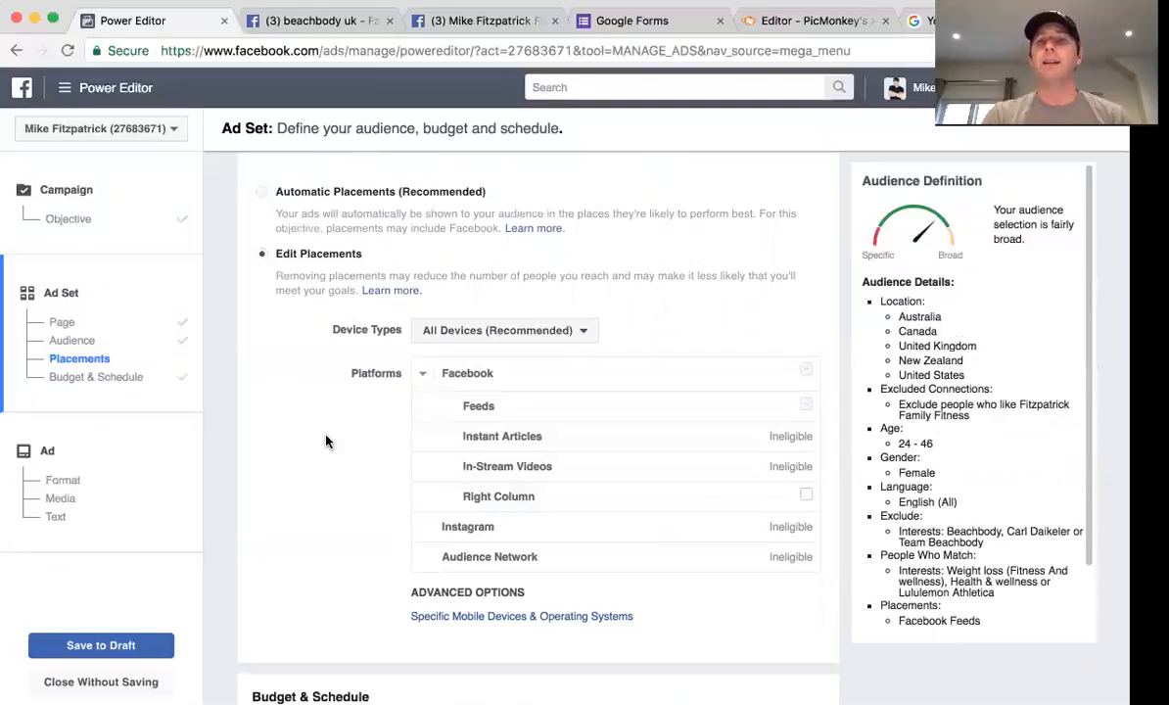
Accept the ad set's remaining budget and schedule settings and continue to the ad creation stage
{"action": "scroll", "coordinate": [327, 441], "scroll_direction": "down", "scroll_amount": 1}
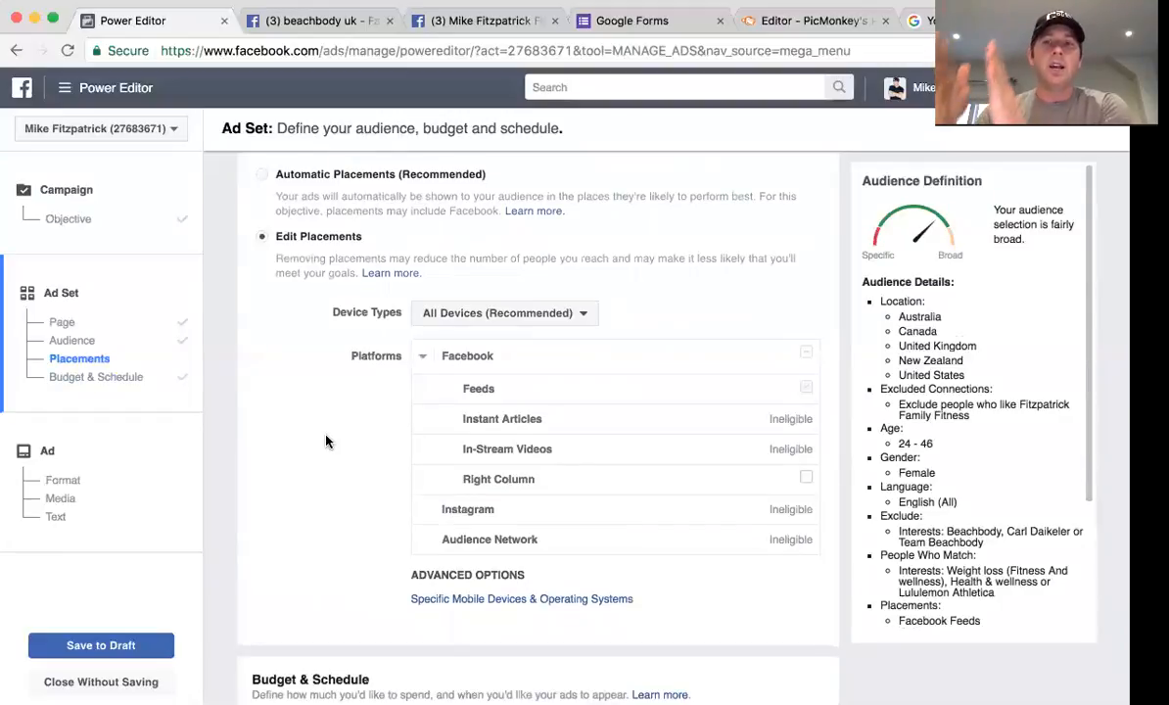
{"action": "scroll", "coordinate": [327, 441], "scroll_direction": "down", "scroll_amount": 2}
{"action": "scroll", "coordinate": [327, 441], "scroll_direction": "down", "scroll_amount": 12}
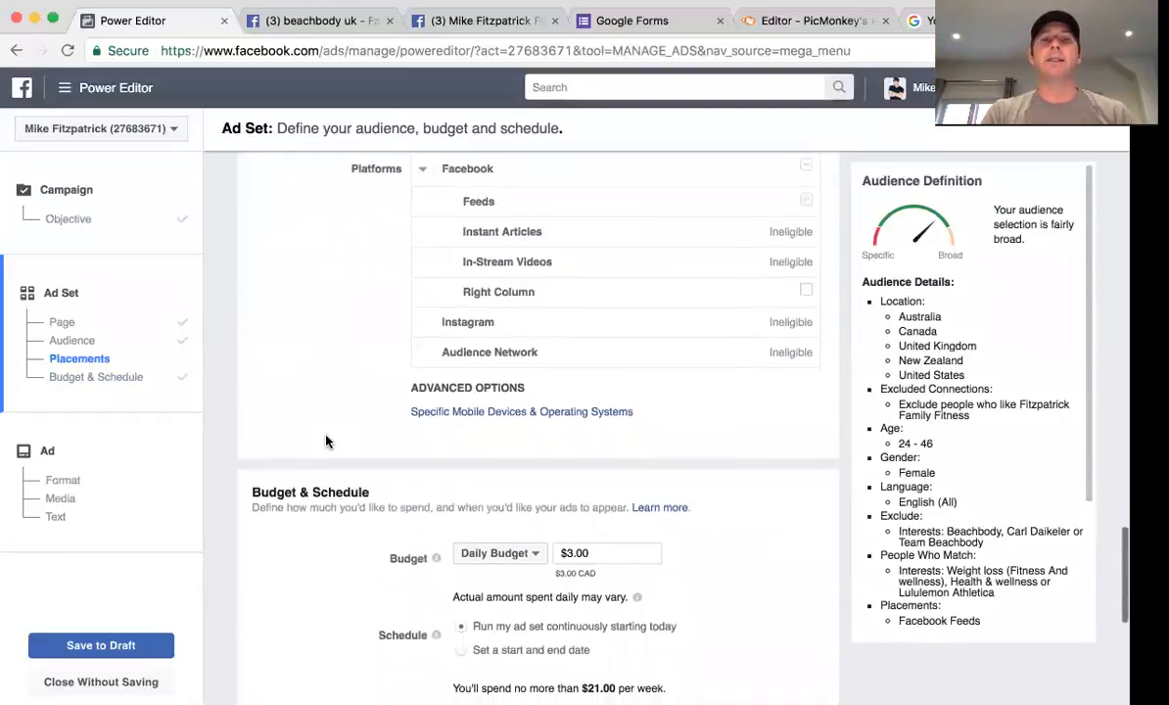
{"action": "scroll", "coordinate": [327, 442], "scroll_direction": "down", "scroll_amount": 2}
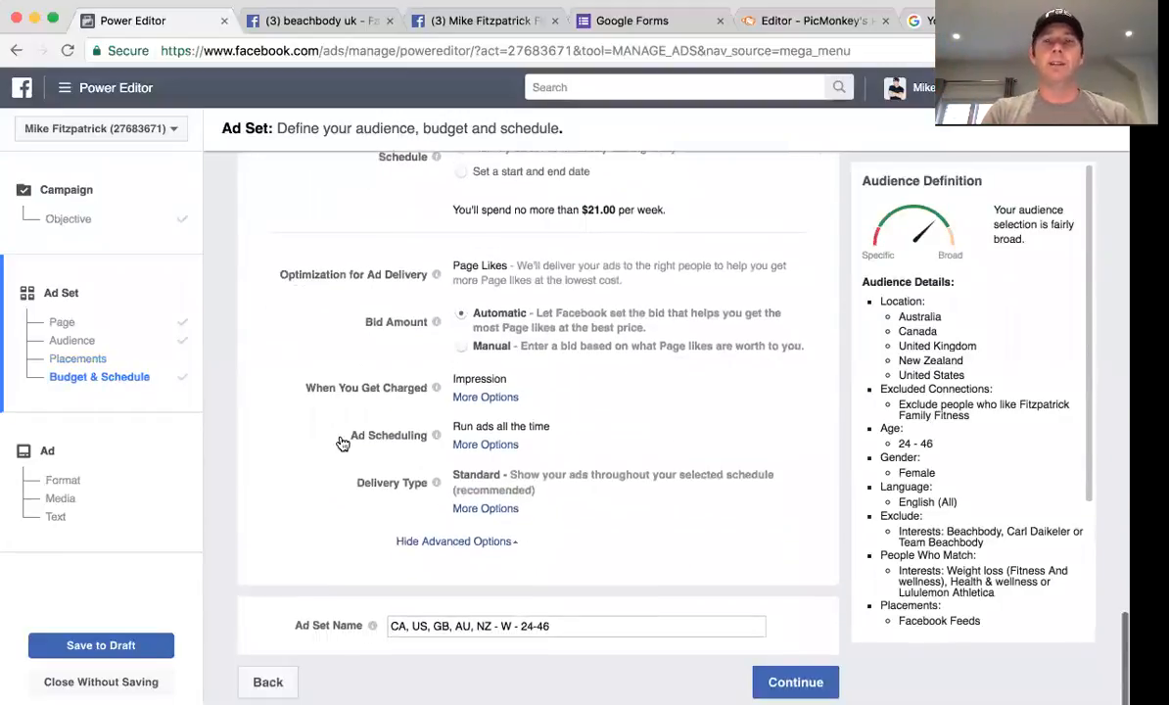
{"action": "left_click", "coordinate": [795, 682]}
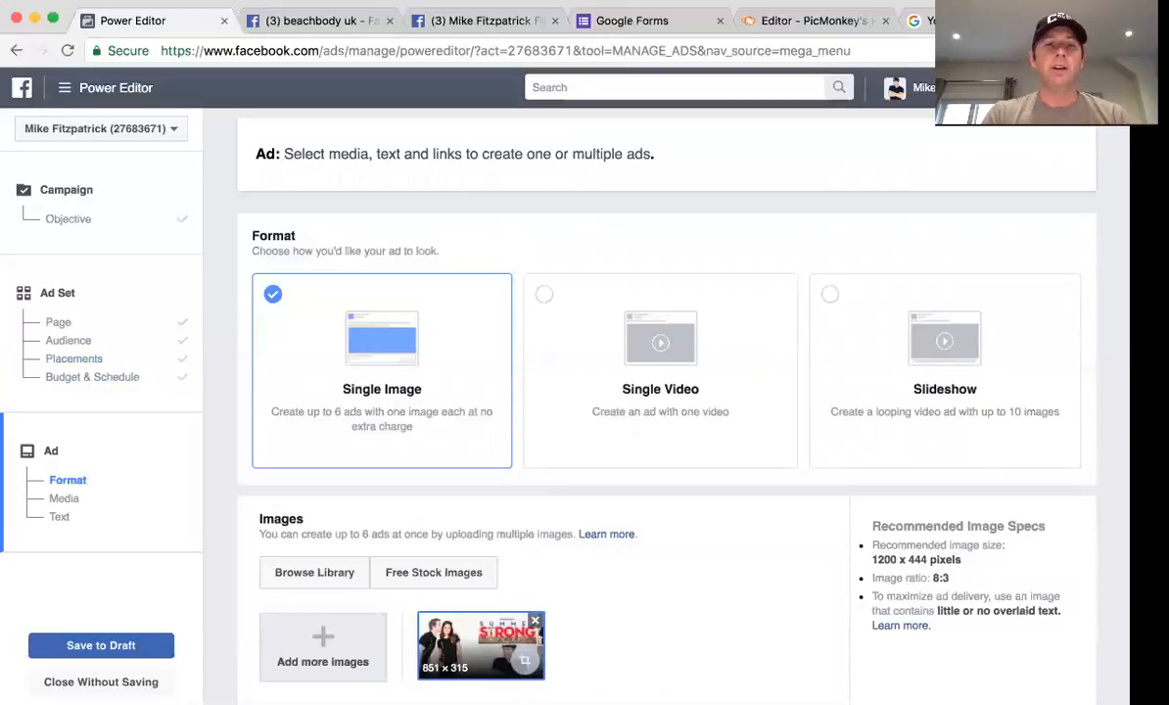
Add the Desktop image FullSizeRender 6 to the ad's images and select it for the preview
{"action": "right_click", "coordinate": [586, 496]}
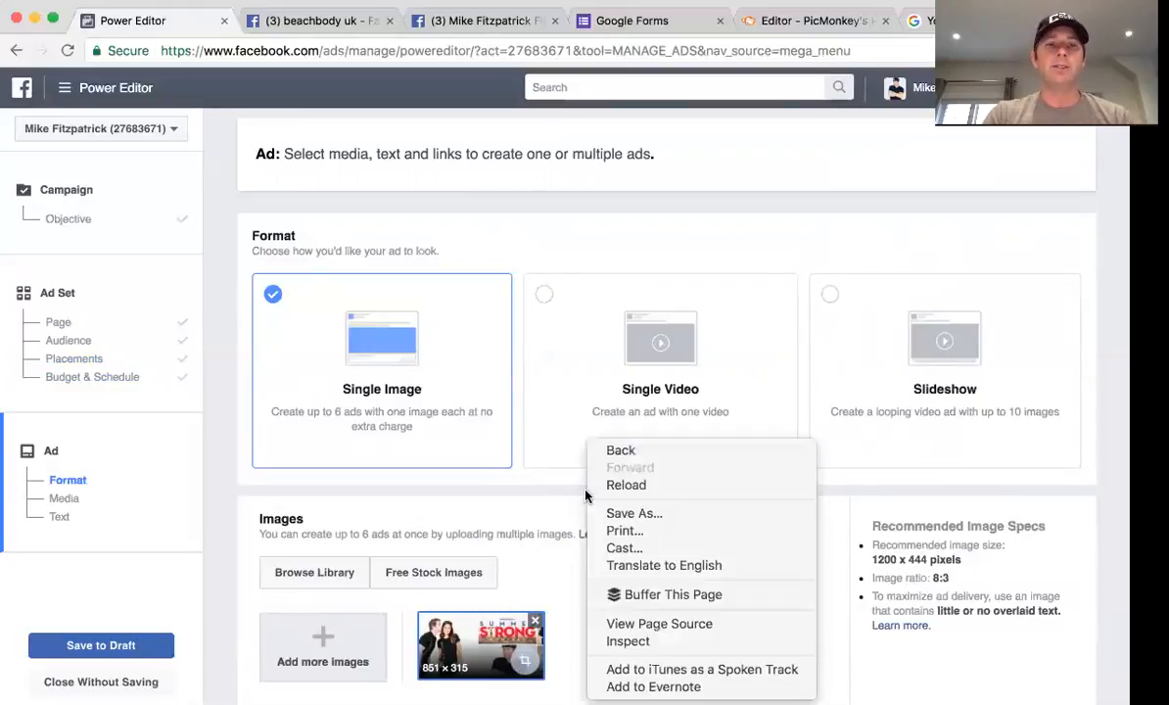
{"action": "left_click", "coordinate": [571, 569]}
{"action": "scroll", "coordinate": [573, 567], "scroll_direction": "down", "scroll_amount": 3}
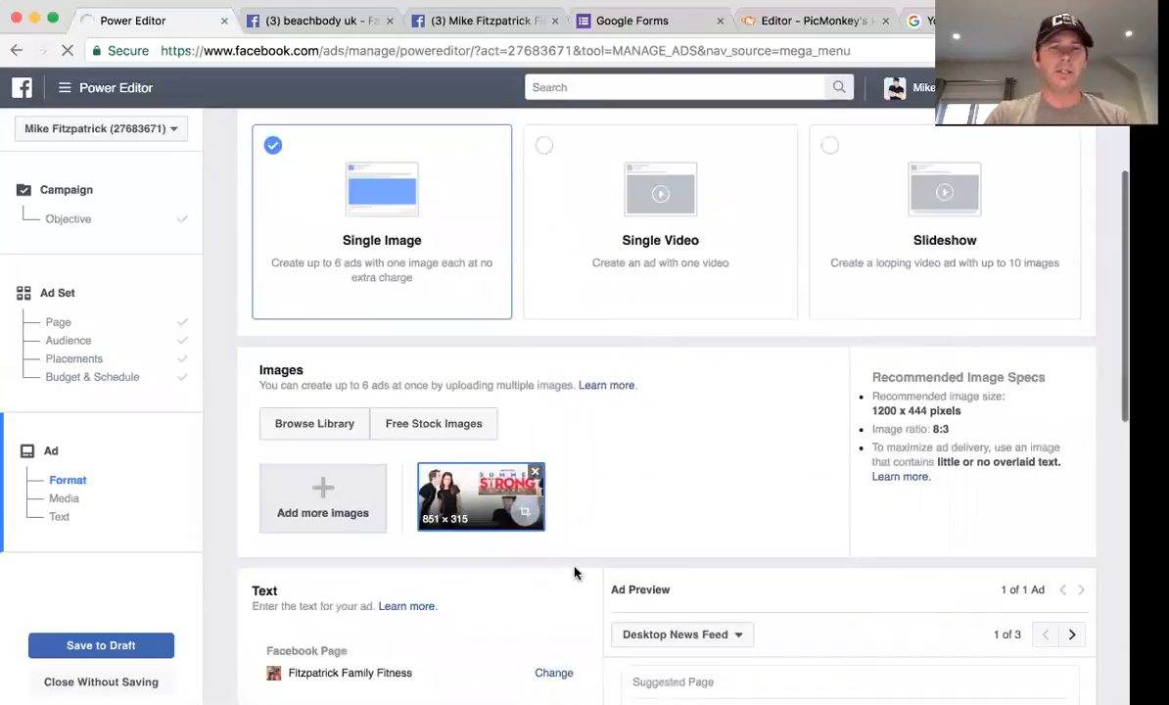
{"action": "scroll", "coordinate": [574, 571], "scroll_direction": "up", "scroll_amount": 1}
{"action": "left_click", "coordinate": [323, 537]}
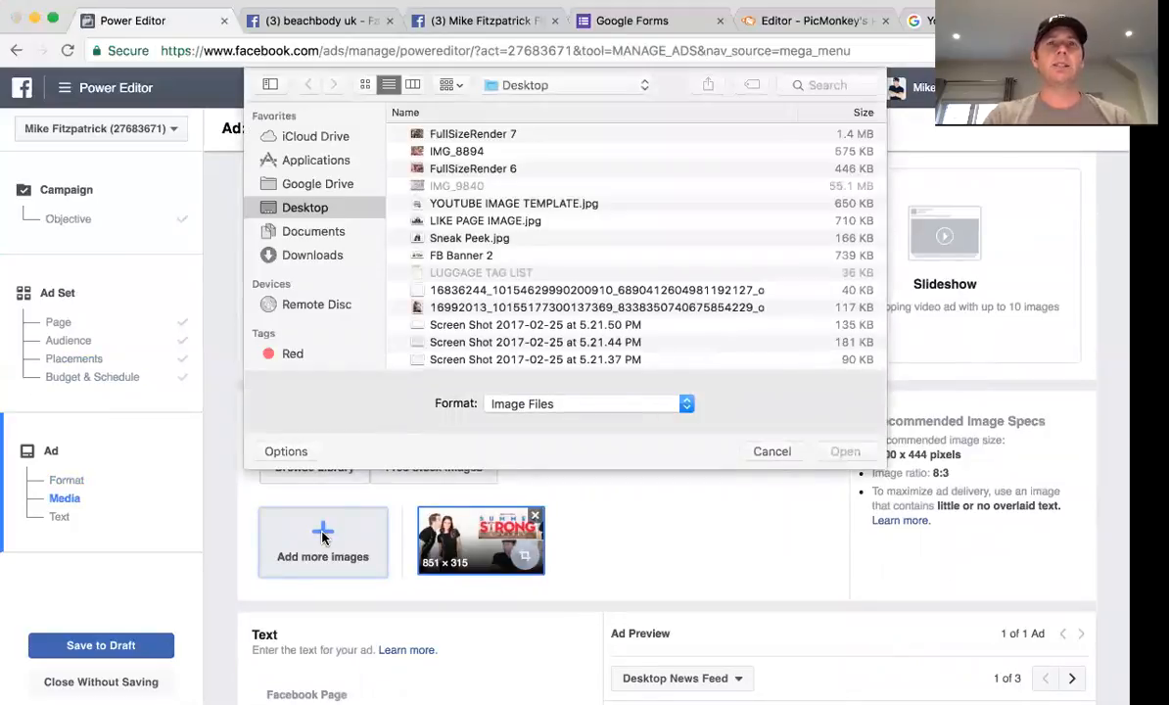
{"action": "double_click", "coordinate": [467, 170]}
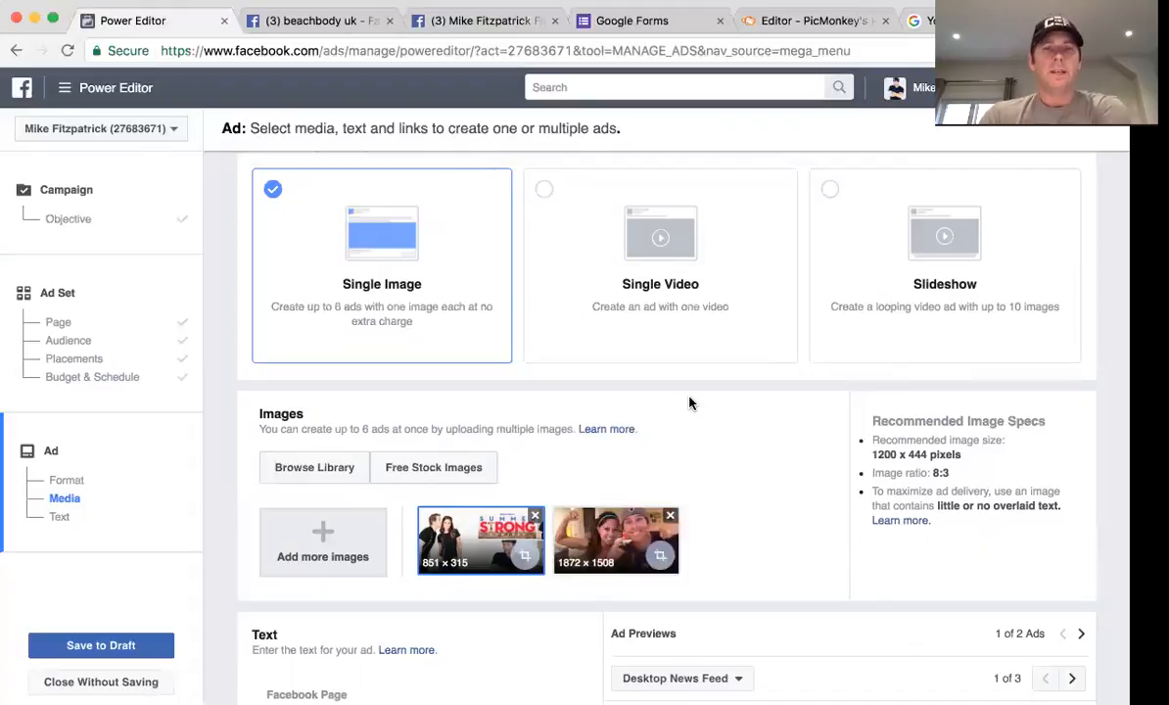
{"action": "left_click", "coordinate": [625, 537]}
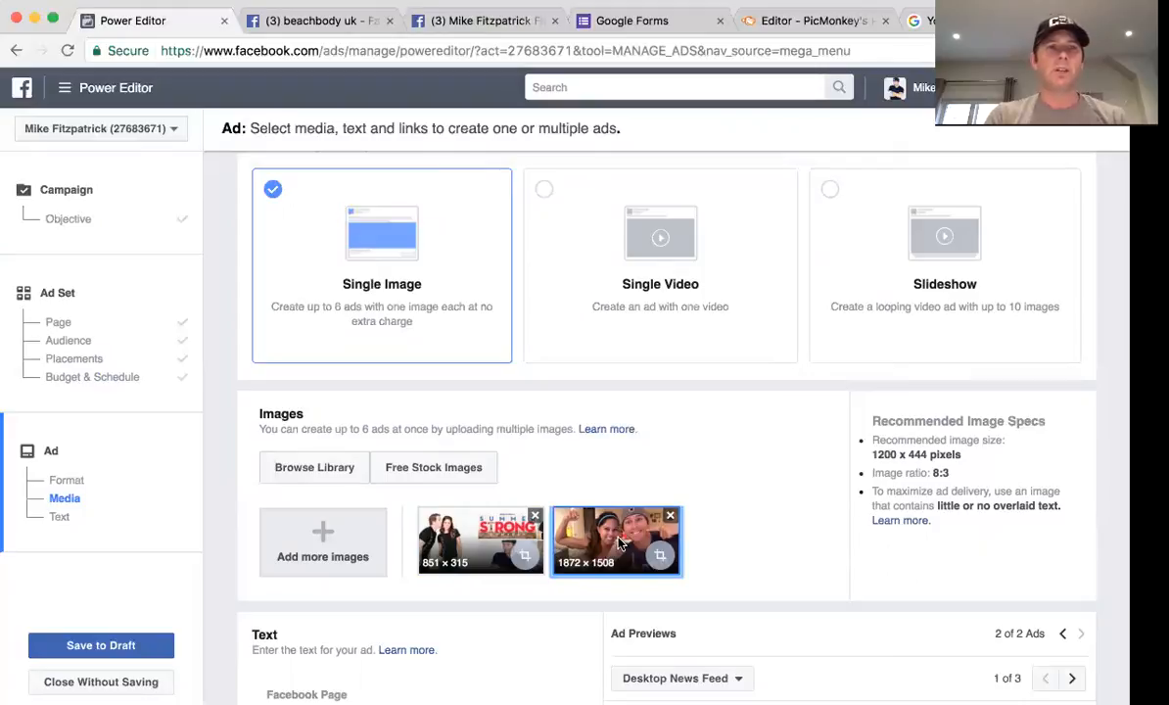
Replace the ad text with "LIKE our page for HEALTH and FITNESS support"
{"action": "scroll", "coordinate": [722, 496], "scroll_direction": "down", "scroll_amount": 5}
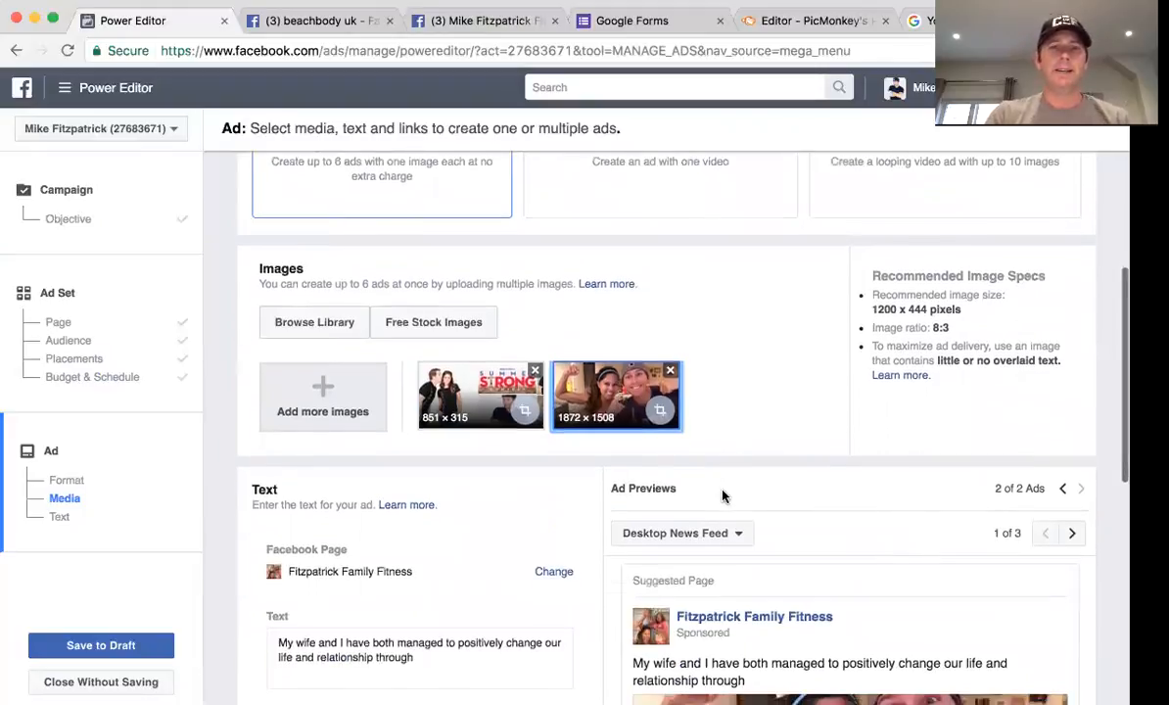
{"action": "scroll", "coordinate": [722, 496], "scroll_direction": "down", "scroll_amount": 4}
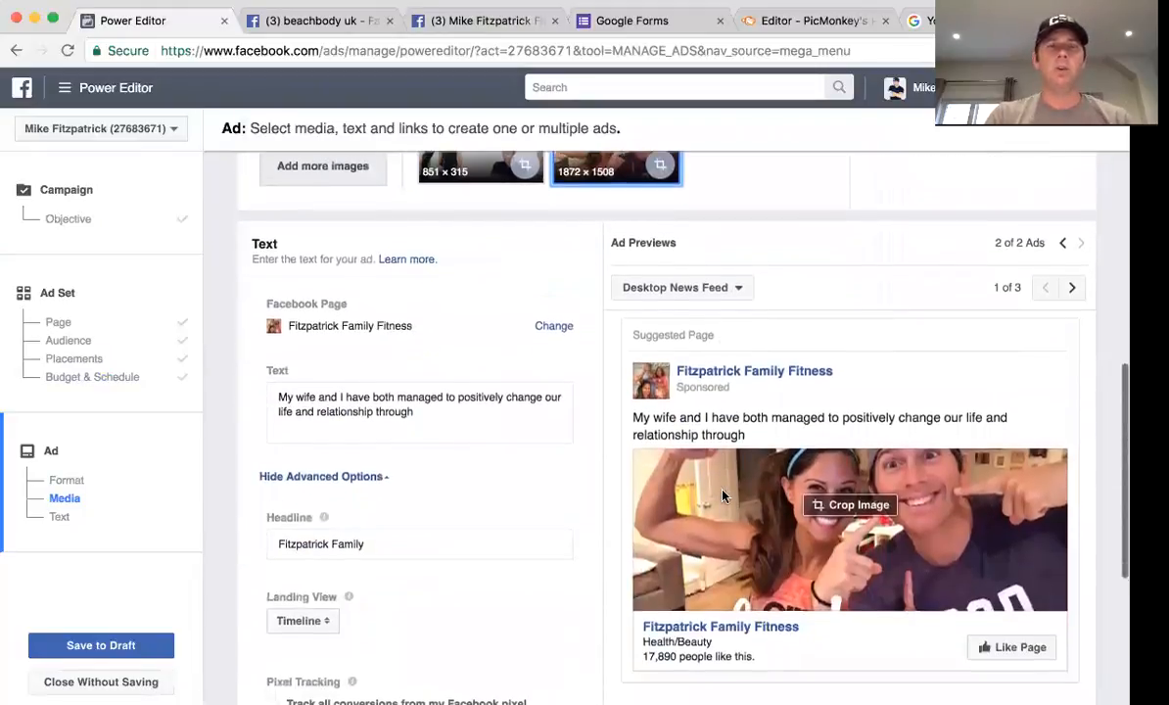
{"action": "left_click_drag", "start_coordinate": [423, 398], "coordinate": [277, 382]}
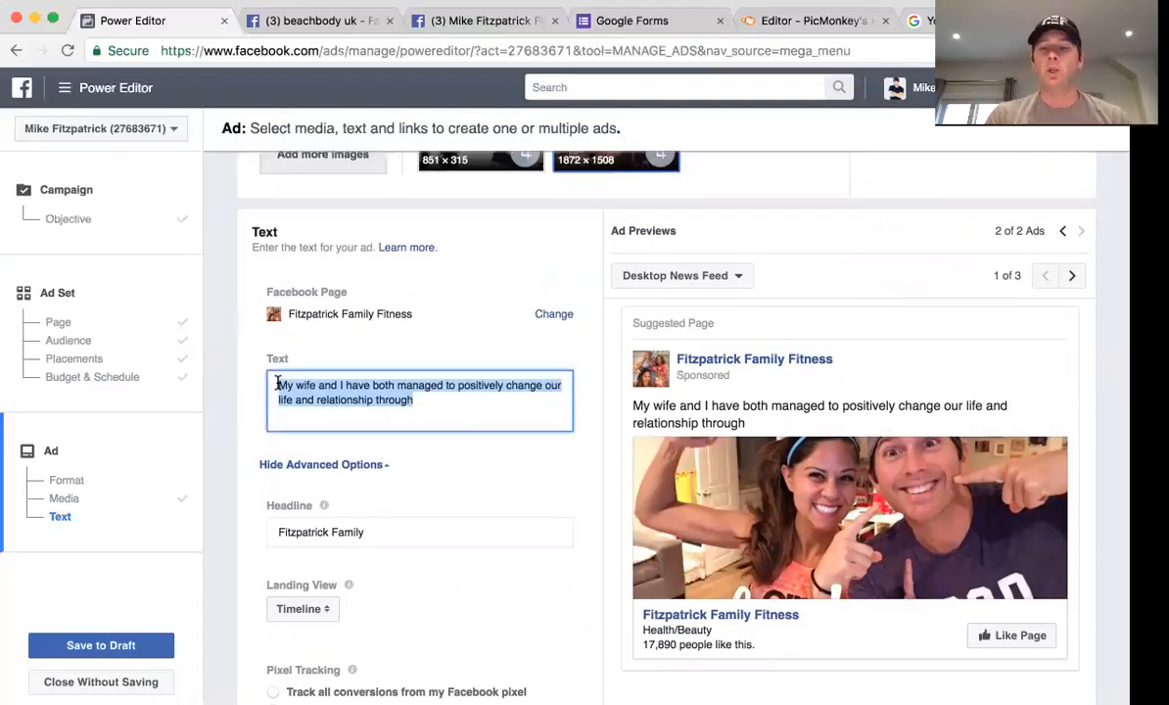
{"action": "type", "text": "L"}
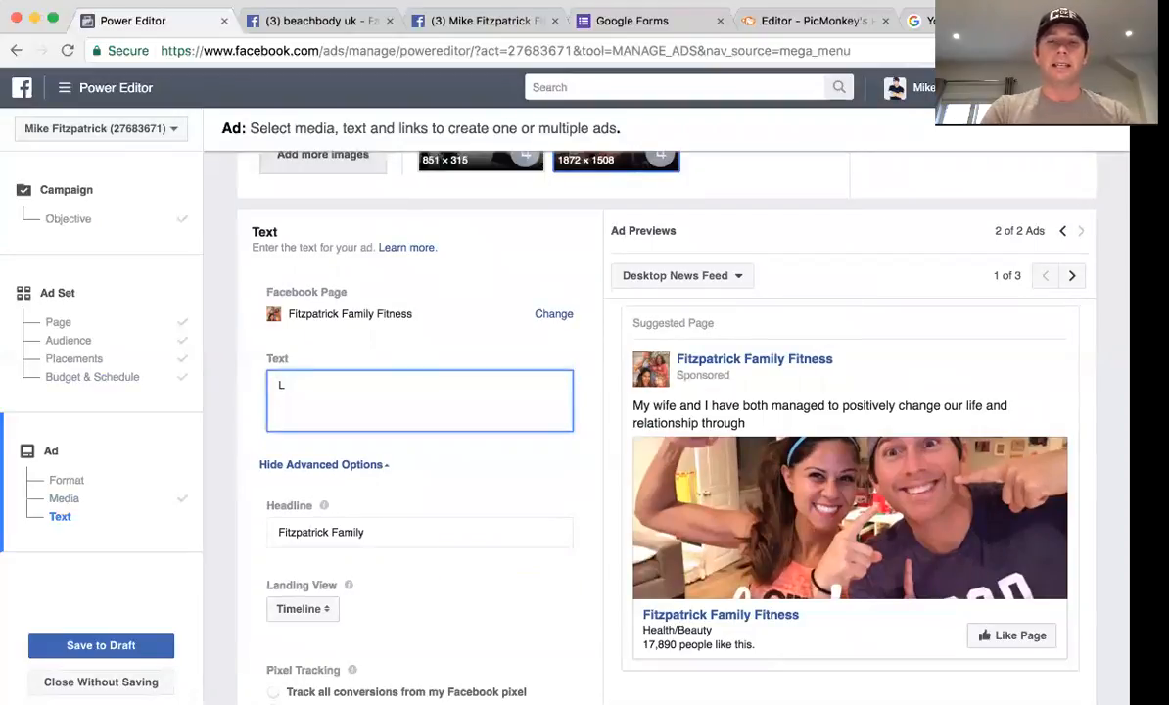
{"action": "type", "text": "IKE our pag"}
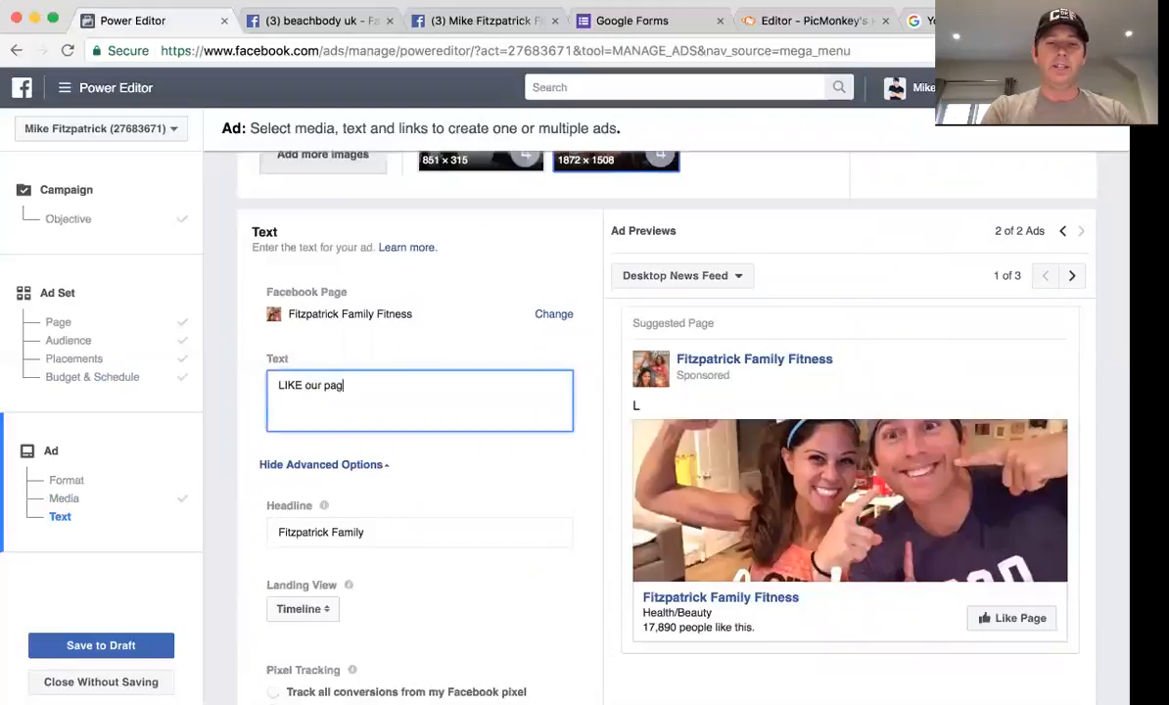
{"action": "type", "text": "e for "}
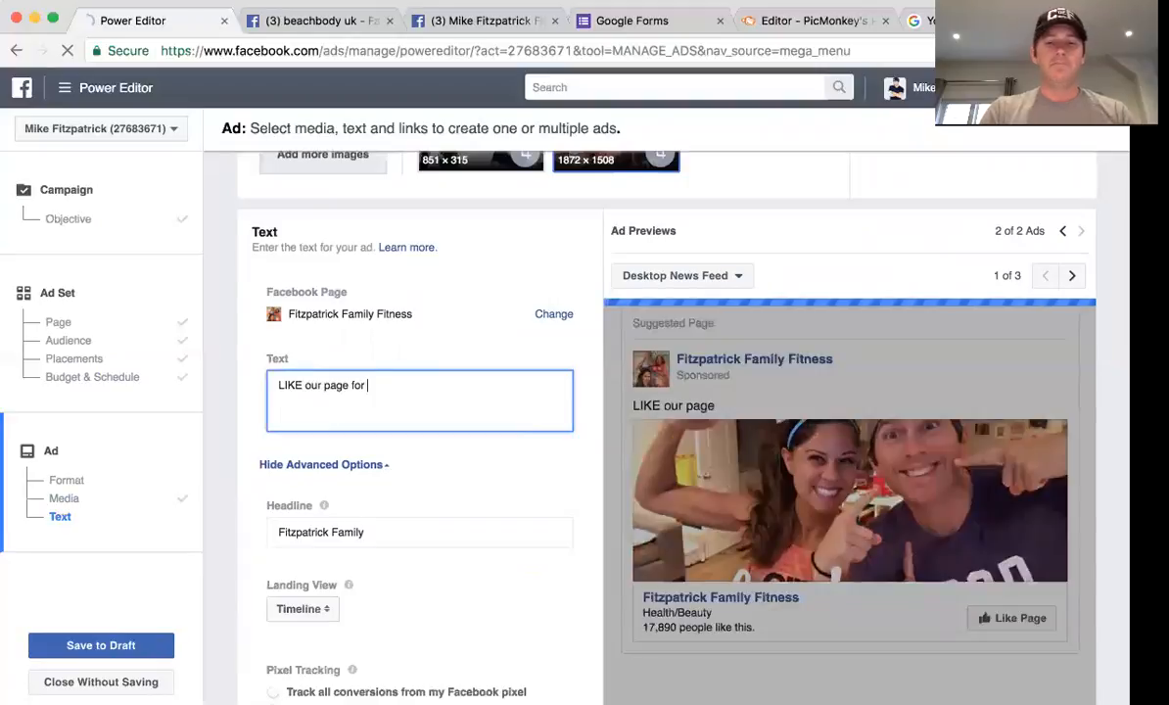
{"action": "type", "text": "HEALTH and FI"}
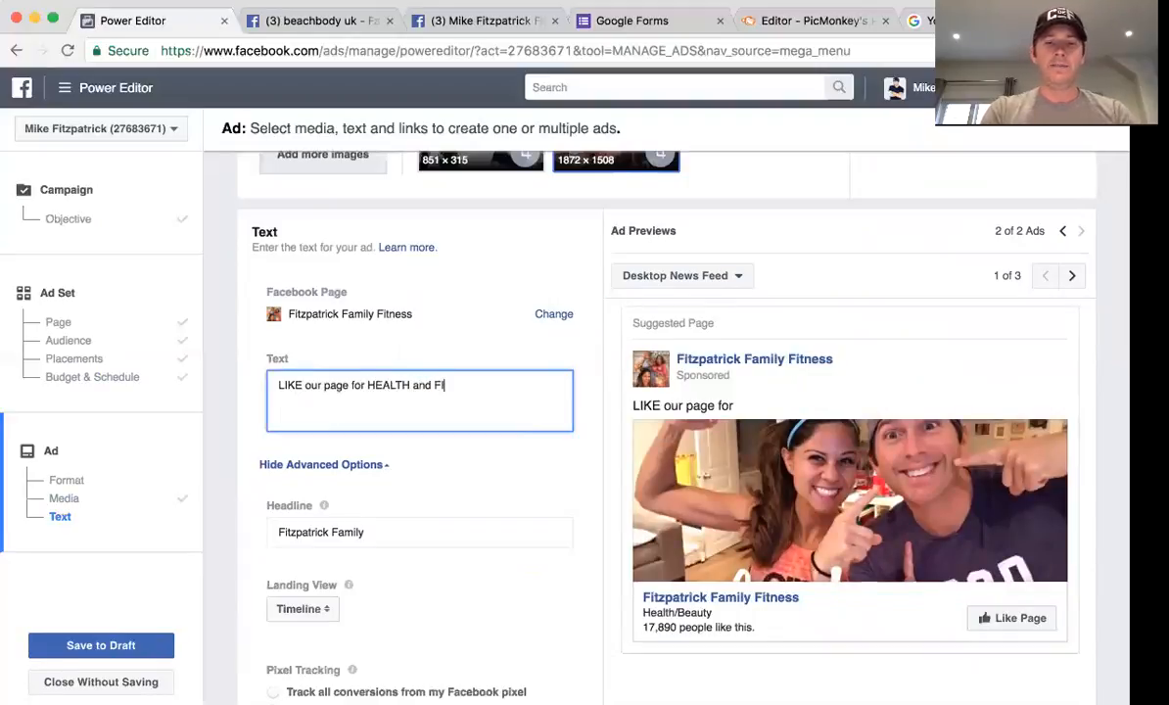
{"action": "type", "text": "TNESS"}
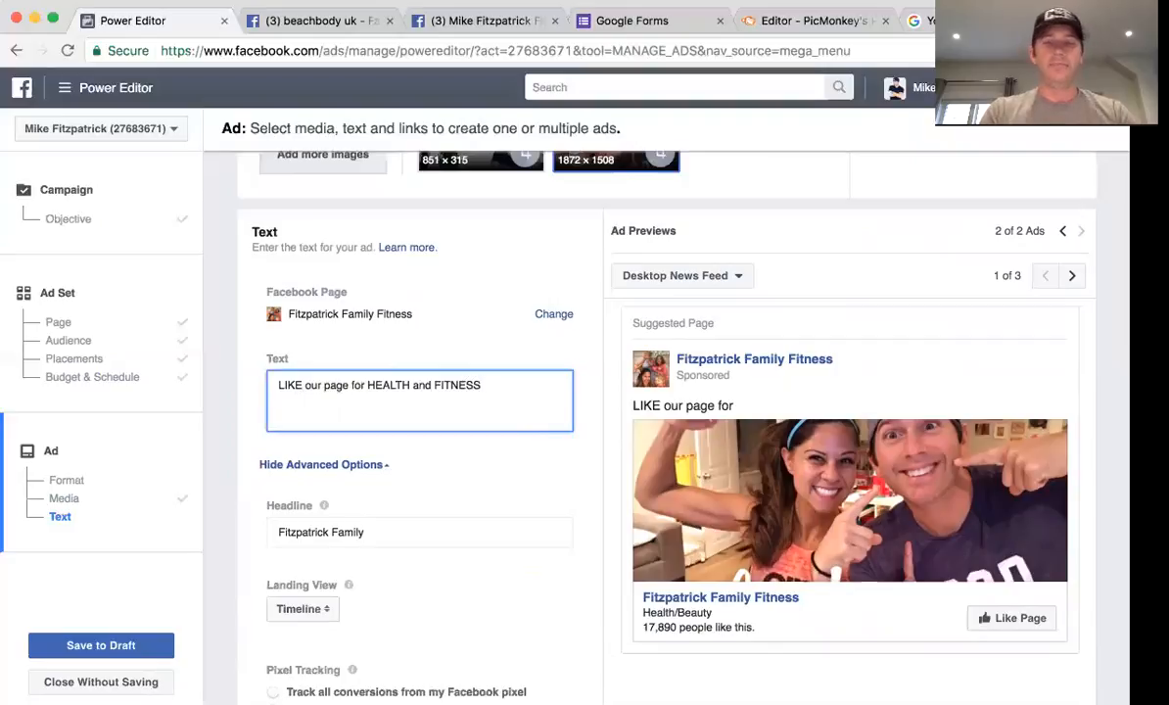
{"action": "type", "text": " support"}
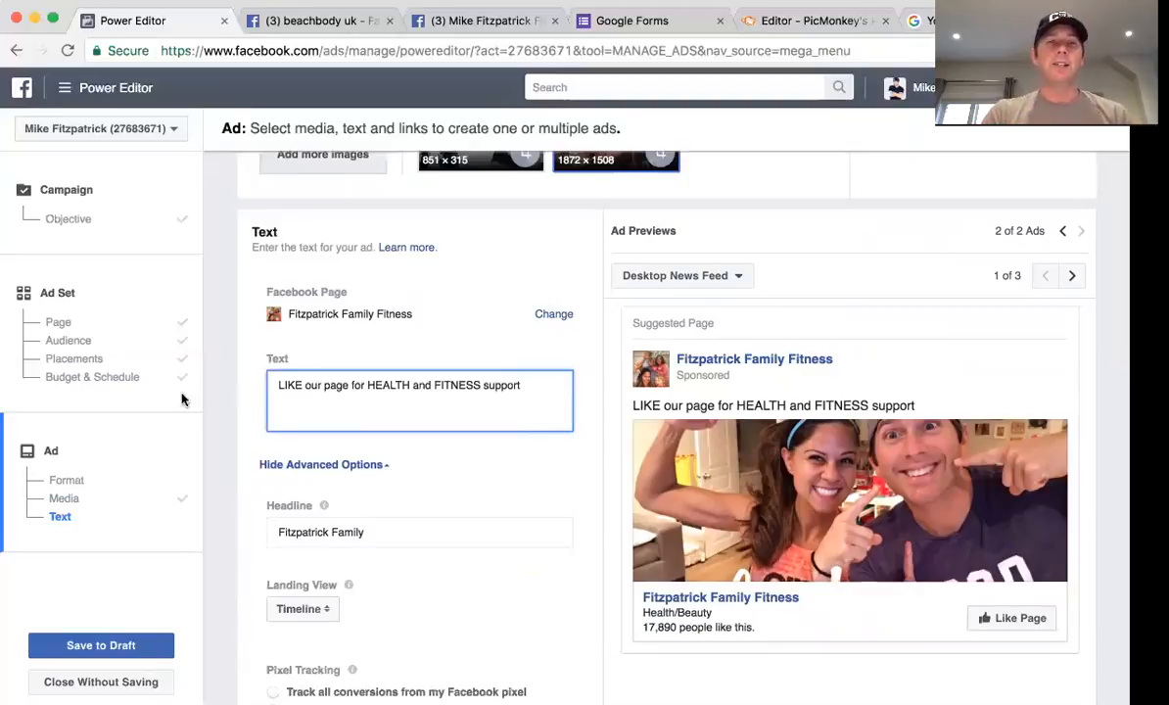
{"action": "left_click", "coordinate": [518, 469]}
Try filler text after the ad's sentence to test a longer message, remove it, and end the sentence with a period
{"action": "scroll", "coordinate": [520, 469], "scroll_direction": "down", "scroll_amount": 2}
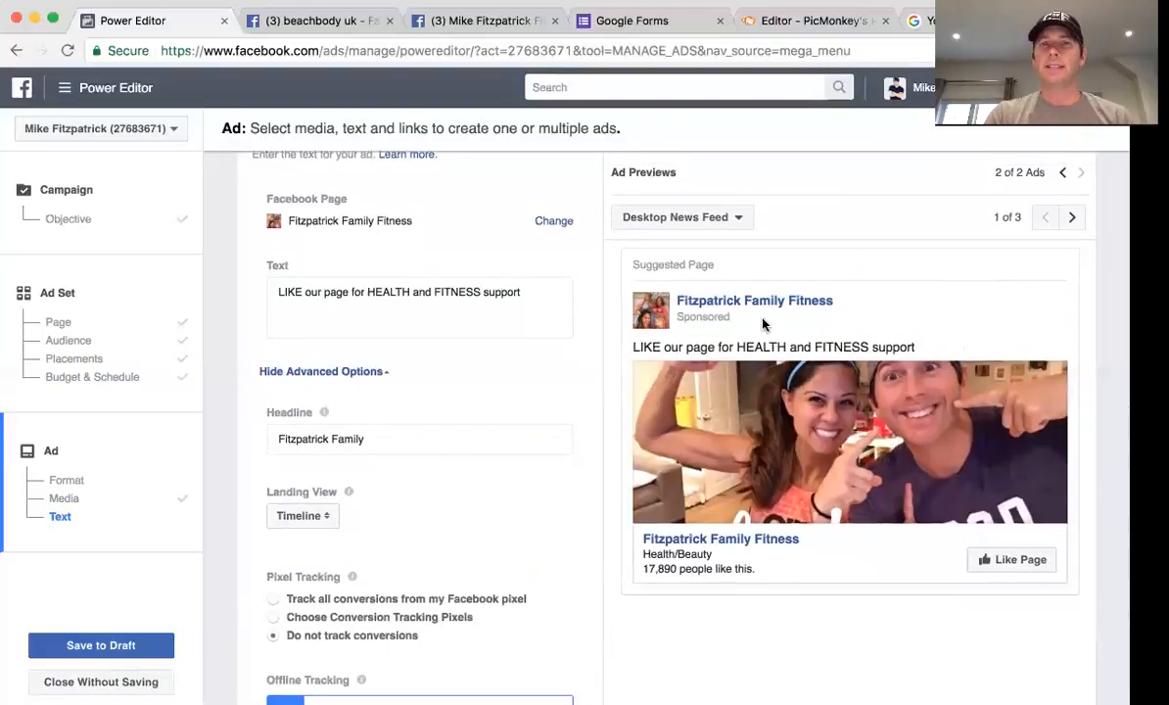
{"action": "left_click", "coordinate": [526, 294]}
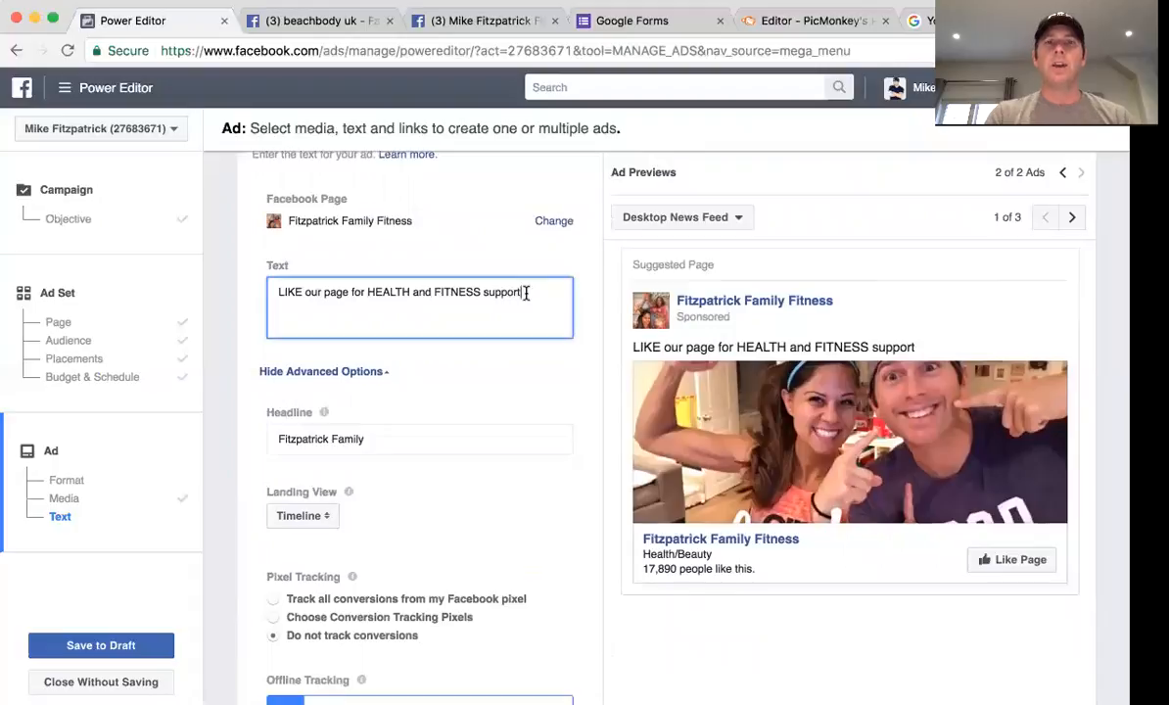
{"action": "type", "text": "sdjfh asdf;"}
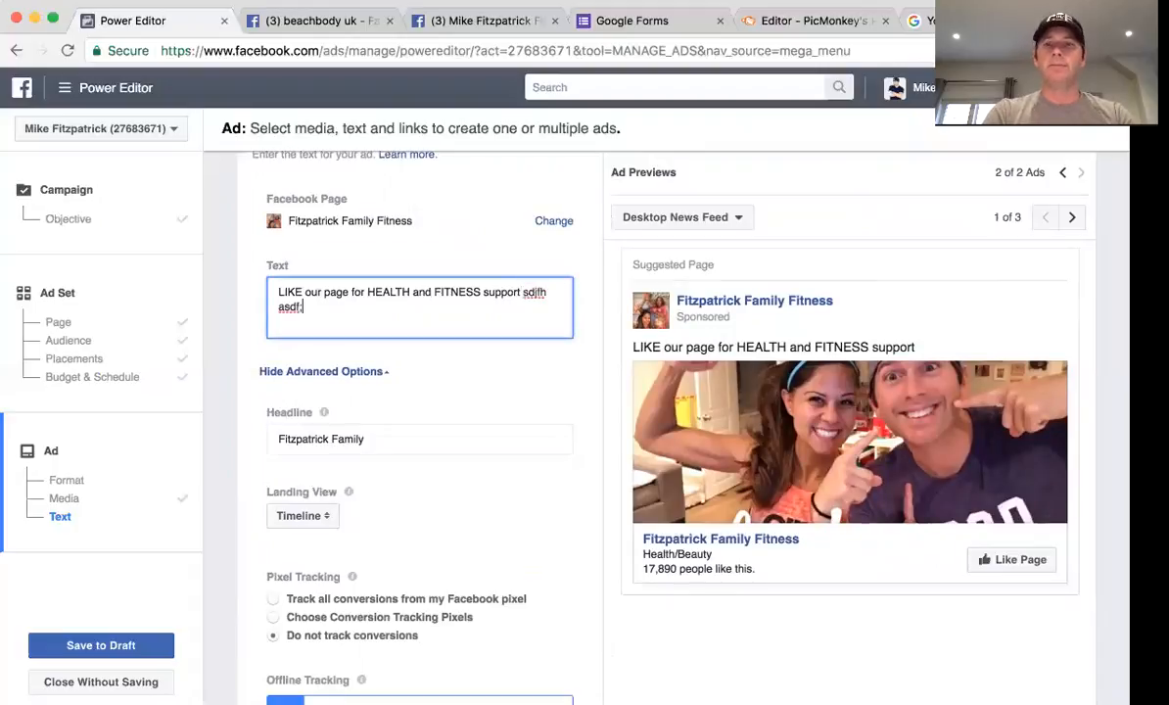
{"action": "type", "text": "ahsdf sd;fsd asd;fisad"}
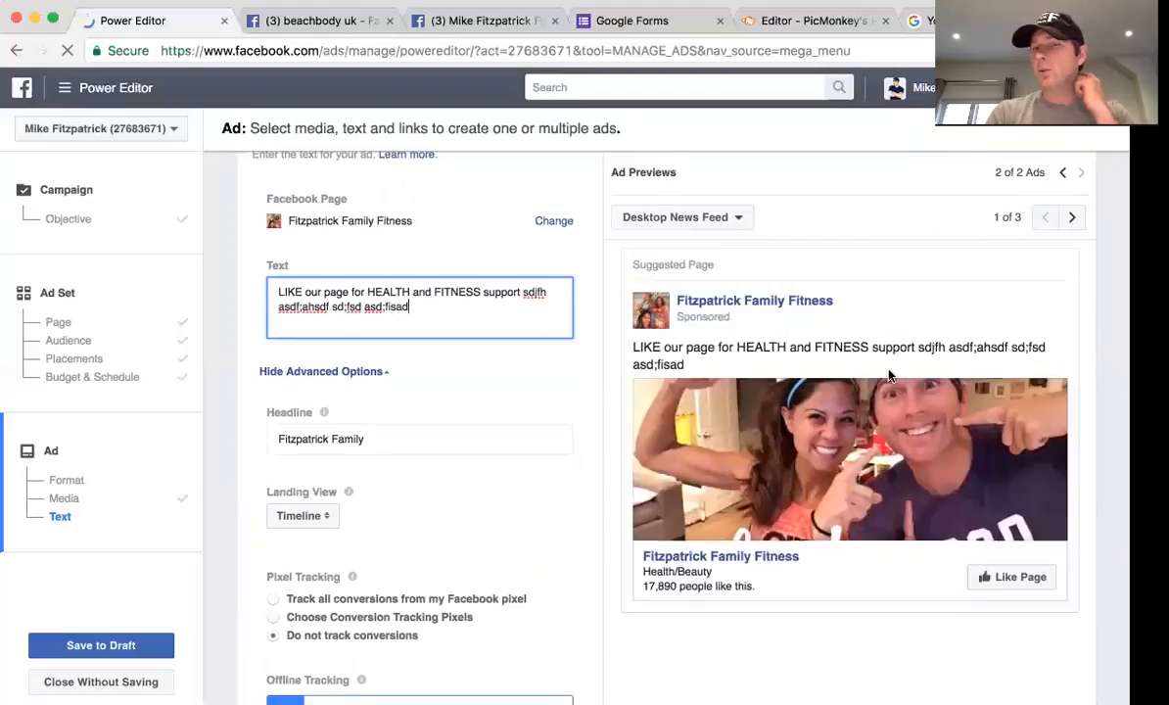
{"action": "left_click", "coordinate": [522, 306], "text": "shift"}
{"action": "key", "text": "BackSpace"}
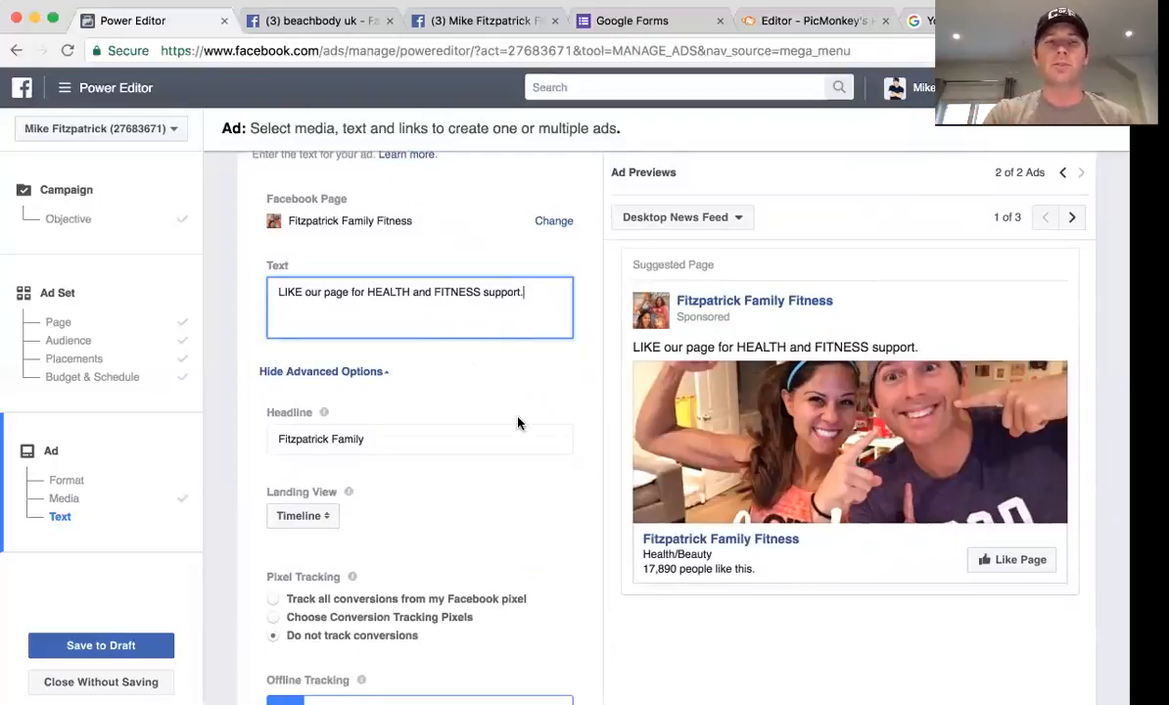
Review the ad's headline, landing view, tracking options, format, images and preview
{"action": "scroll", "coordinate": [517, 420], "scroll_direction": "down", "scroll_amount": 2}
{"action": "scroll", "coordinate": [517, 423], "scroll_direction": "down", "scroll_amount": 3}
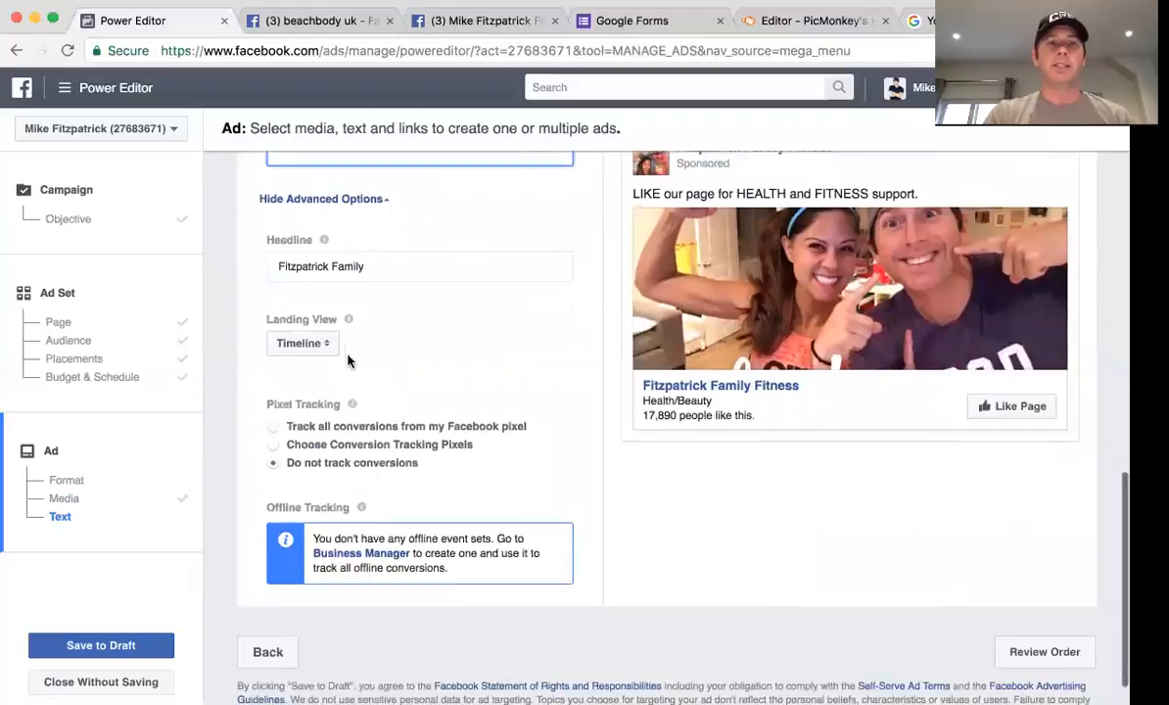
{"action": "scroll", "coordinate": [505, 358], "scroll_direction": "down", "scroll_amount": 2}
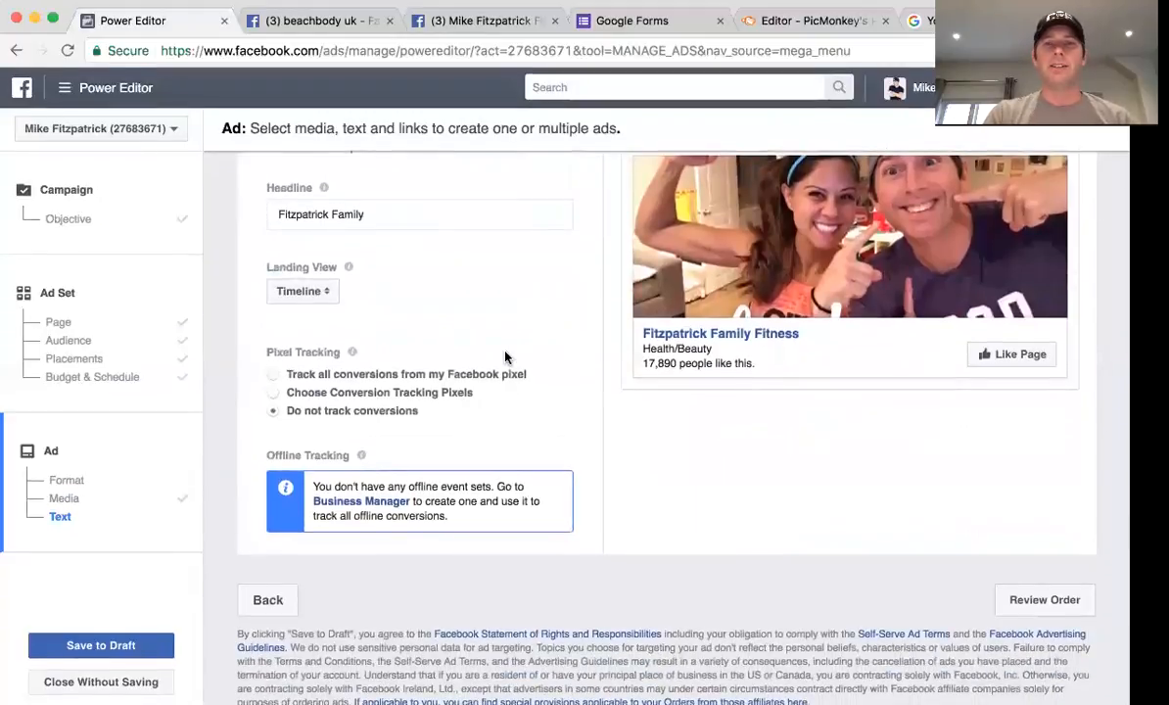
{"action": "scroll", "coordinate": [505, 357], "scroll_direction": "up", "scroll_amount": 15}
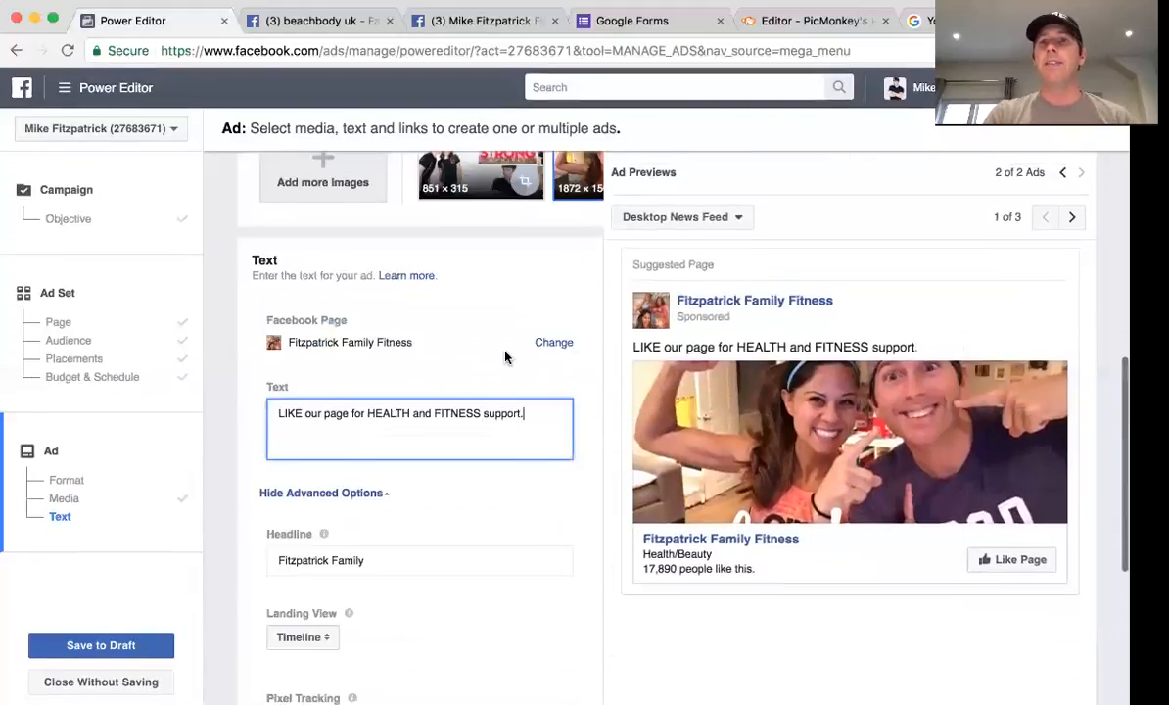
{"action": "scroll", "coordinate": [777, 301], "scroll_direction": "up", "scroll_amount": 1}
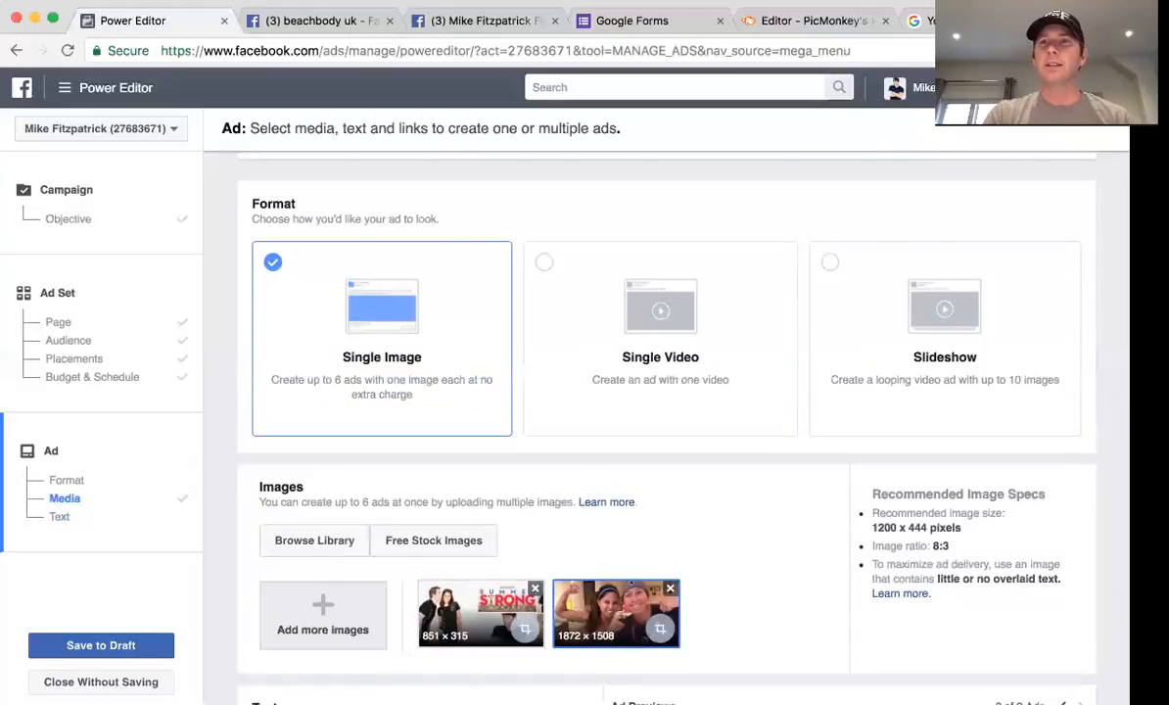
{"action": "scroll", "coordinate": [590, 300], "scroll_direction": "up", "scroll_amount": 1}
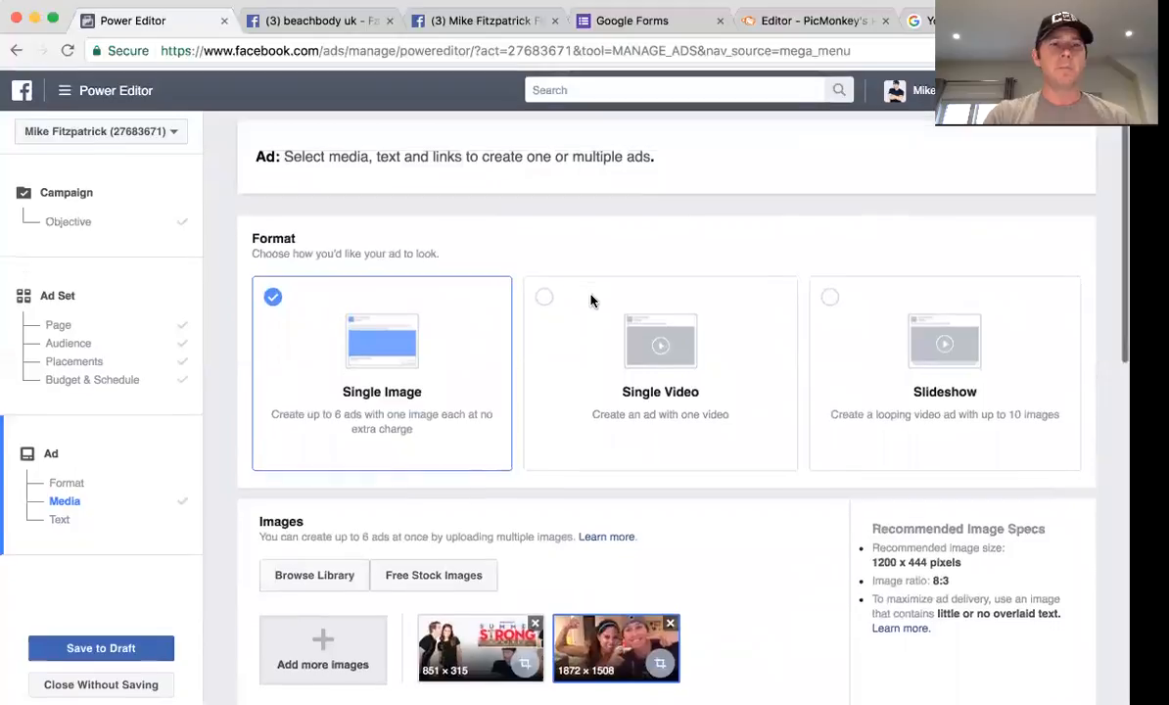
{"action": "scroll", "coordinate": [591, 300], "scroll_direction": "down", "scroll_amount": 5}
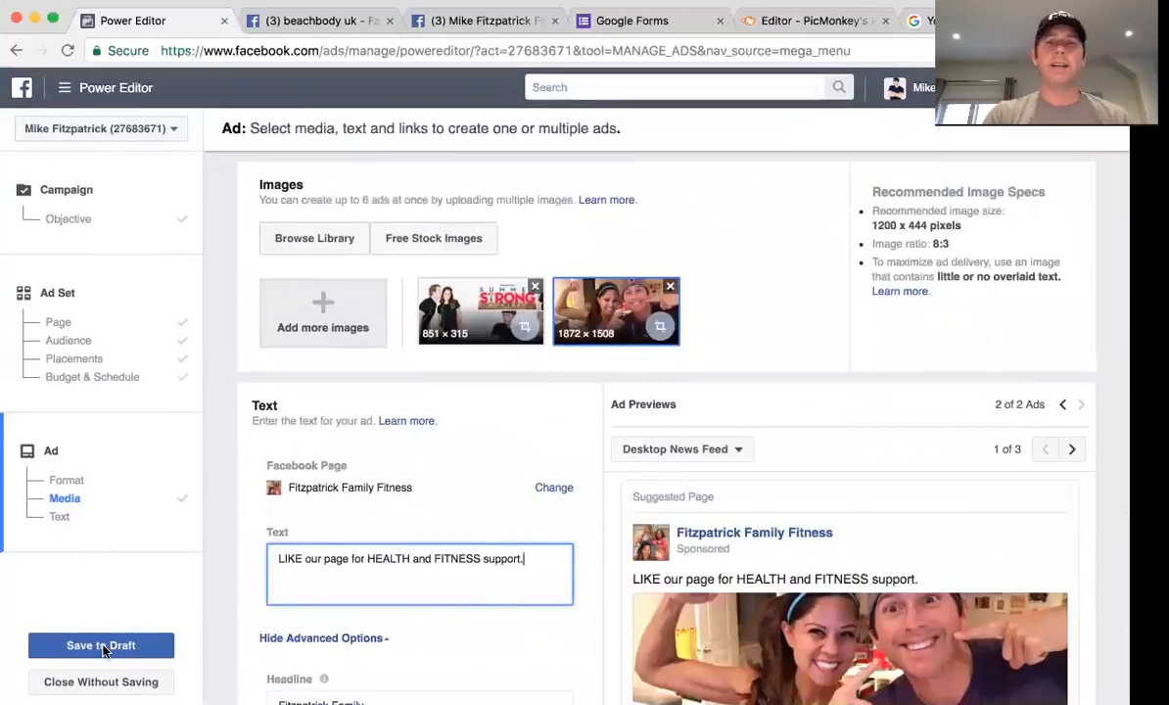
Review the draft summary of the campaign, ad set and ad, including targeting, placement, budget, ad text and images
{"action": "left_click", "coordinate": [101, 645]}
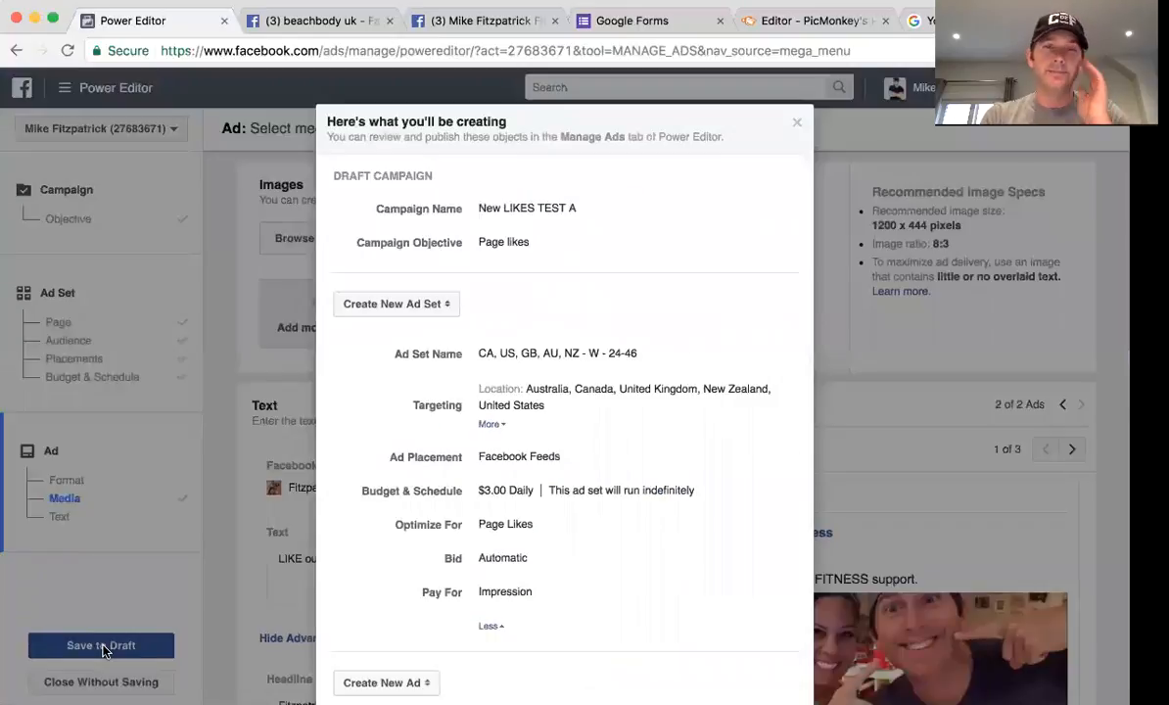
{"action": "scroll", "coordinate": [429, 427], "scroll_direction": "down", "scroll_amount": 1}
{"action": "scroll", "coordinate": [460, 465], "scroll_direction": "down", "scroll_amount": 1}
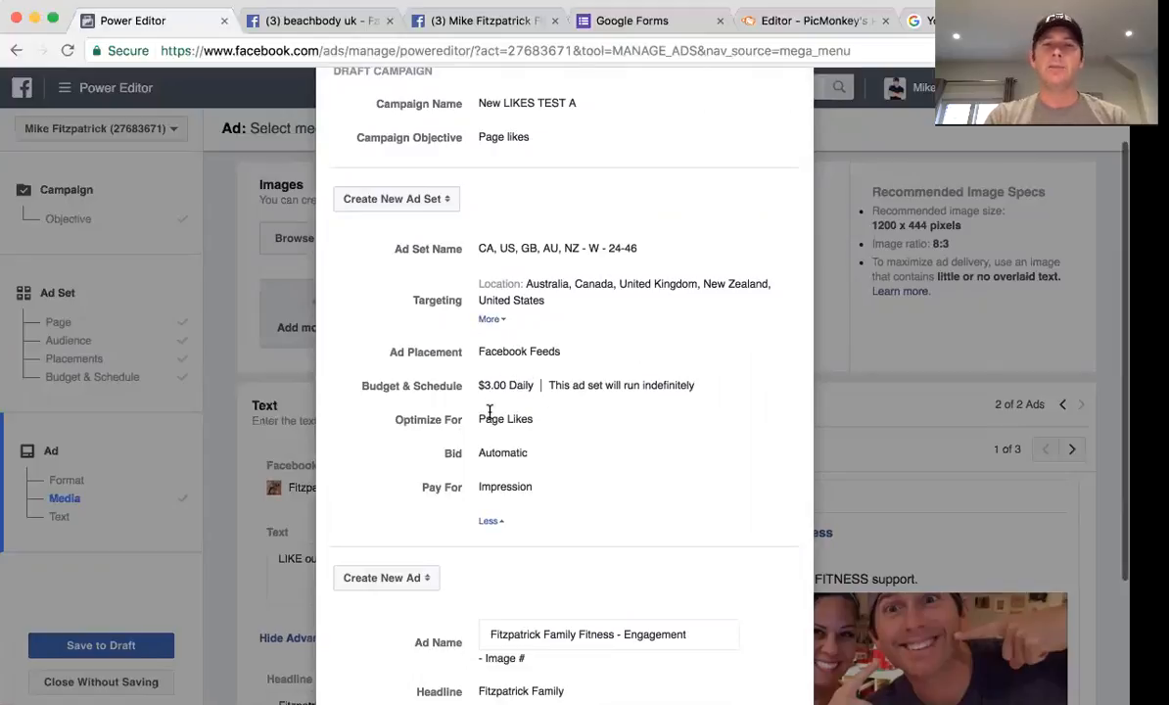
{"action": "scroll", "coordinate": [573, 497], "scroll_direction": "down", "scroll_amount": 3}
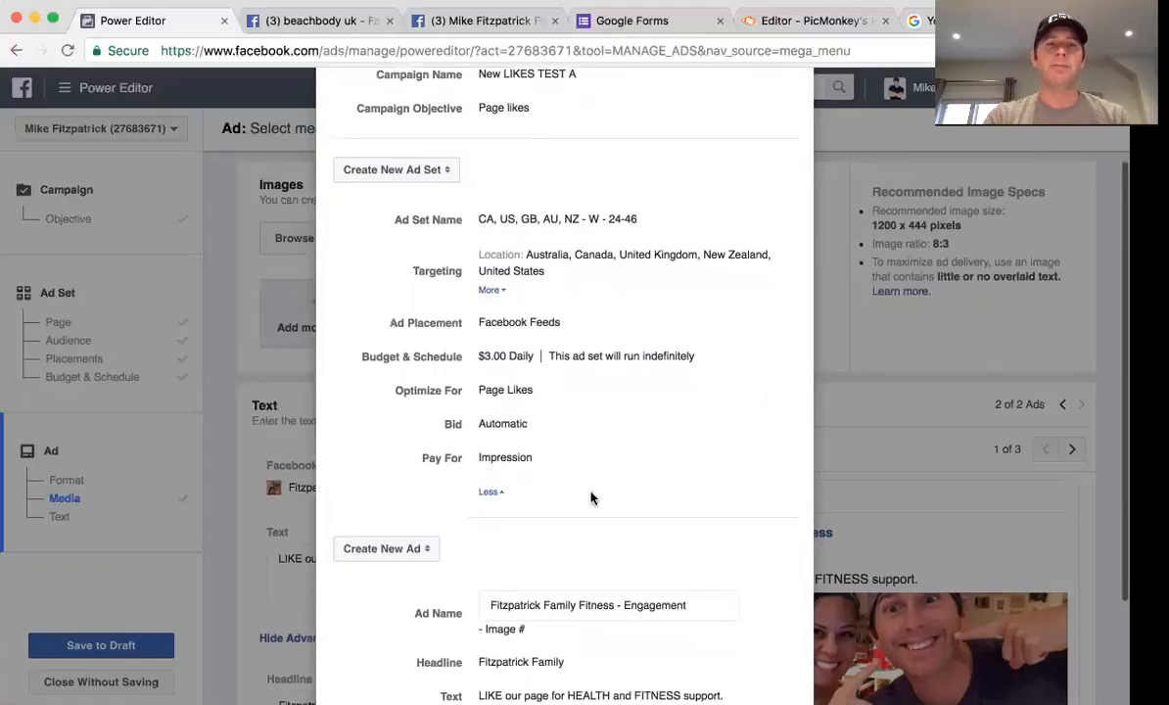
{"action": "scroll", "coordinate": [591, 497], "scroll_direction": "down", "scroll_amount": 1}
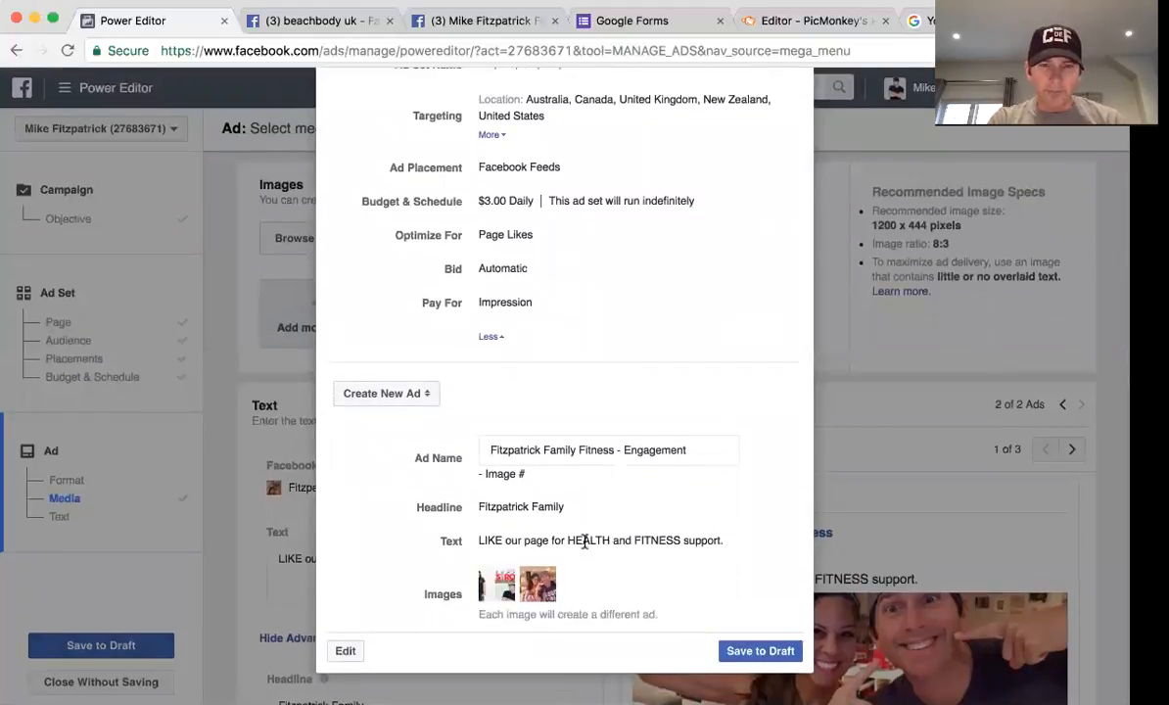
{"action": "right_click", "coordinate": [617, 554]}
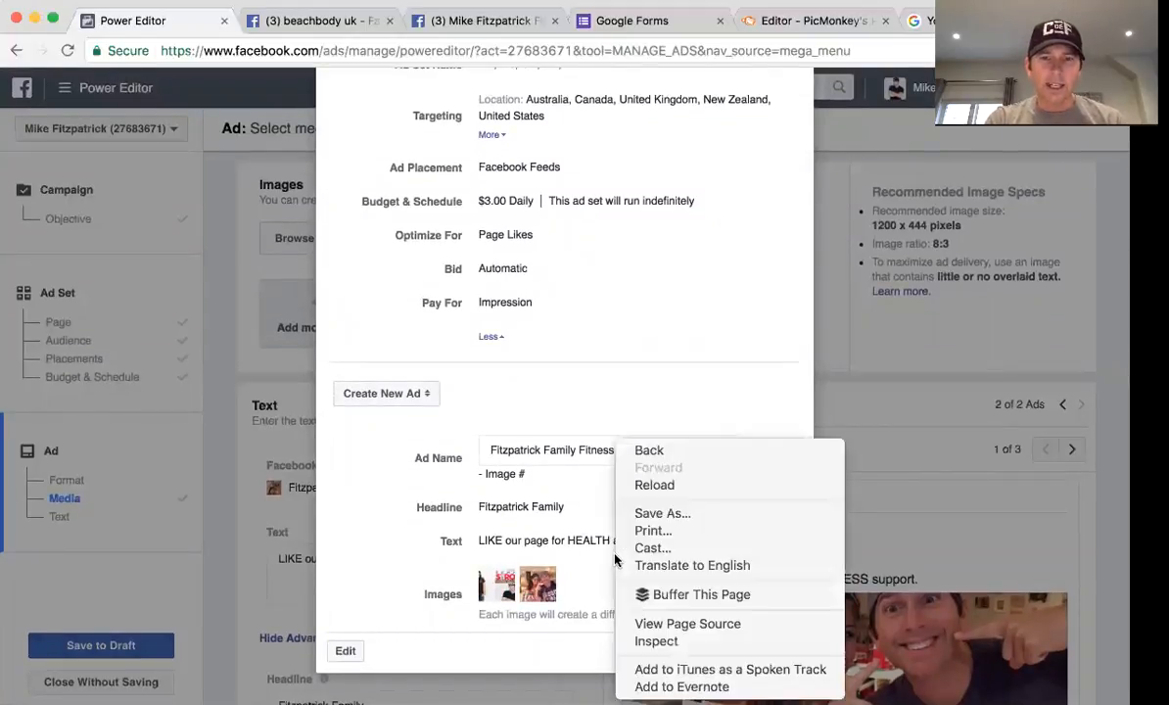
{"action": "left_click", "coordinate": [694, 397]}
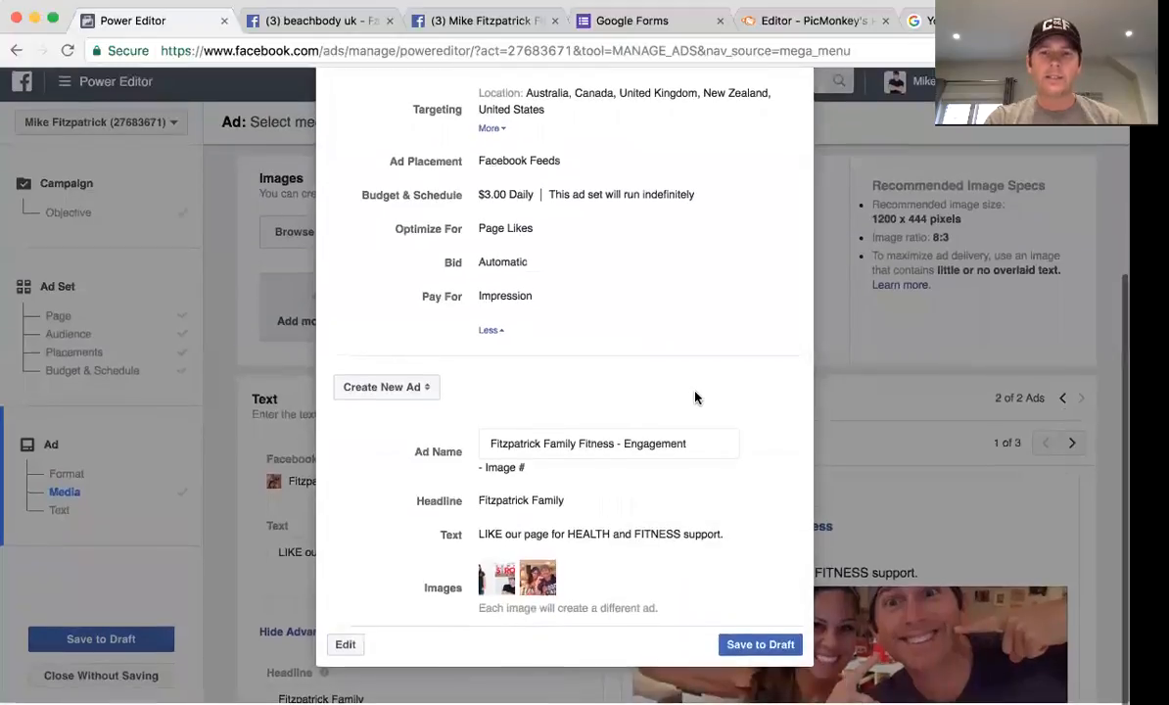
{"action": "scroll", "coordinate": [695, 397], "scroll_direction": "down", "scroll_amount": 1}
{"action": "scroll", "coordinate": [695, 397], "scroll_direction": "up", "scroll_amount": 3}
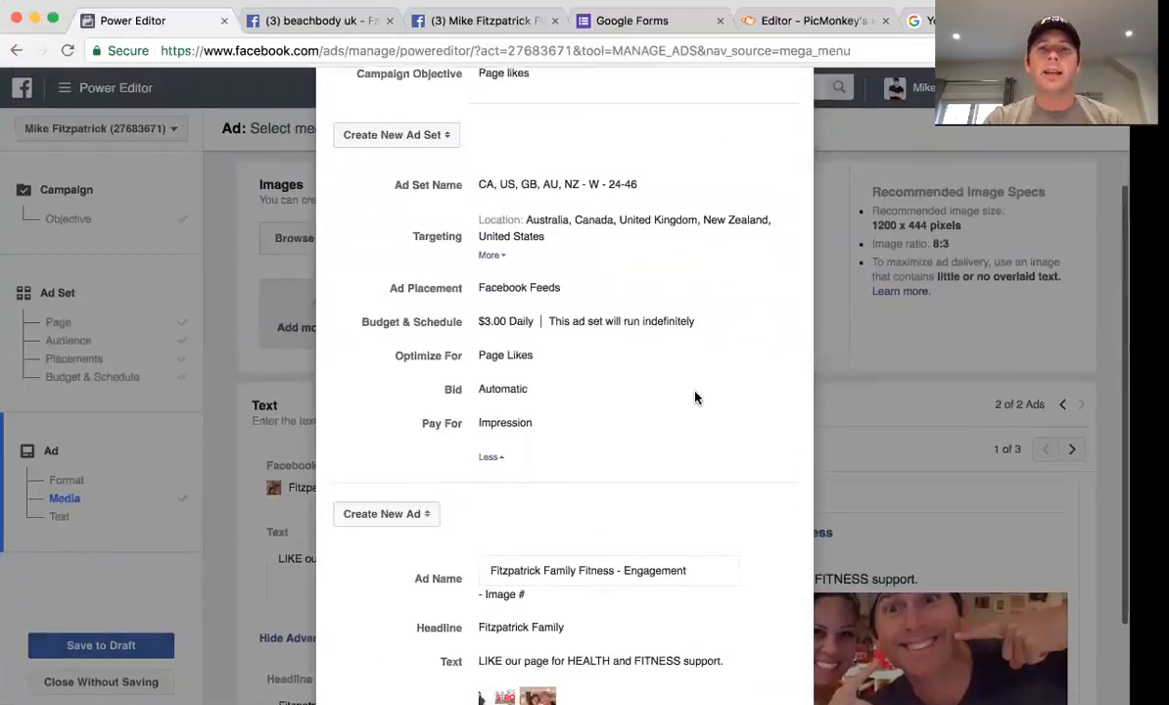
{"action": "scroll", "coordinate": [695, 396], "scroll_direction": "down", "scroll_amount": 2}
{"action": "scroll", "coordinate": [696, 396], "scroll_direction": "up", "scroll_amount": 2}
{"action": "scroll", "coordinate": [695, 396], "scroll_direction": "down", "scroll_amount": 1}
{"action": "scroll", "coordinate": [696, 397], "scroll_direction": "down", "scroll_amount": 1}
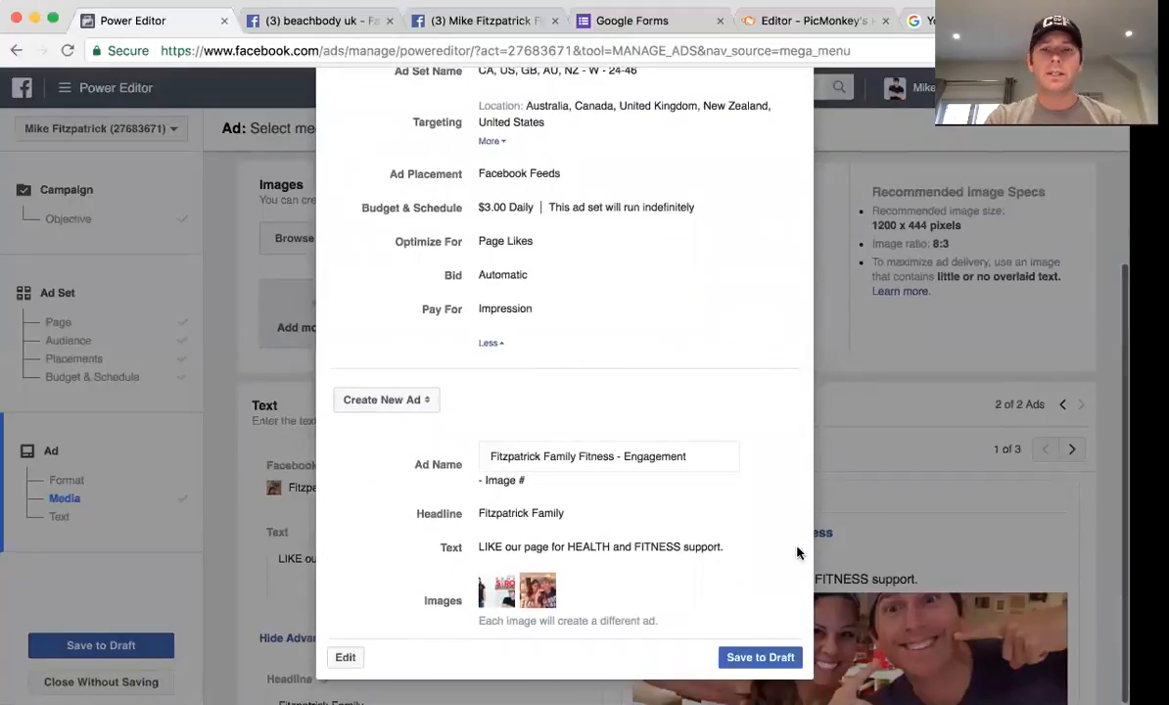
{"action": "left_click", "coordinate": [773, 656]}
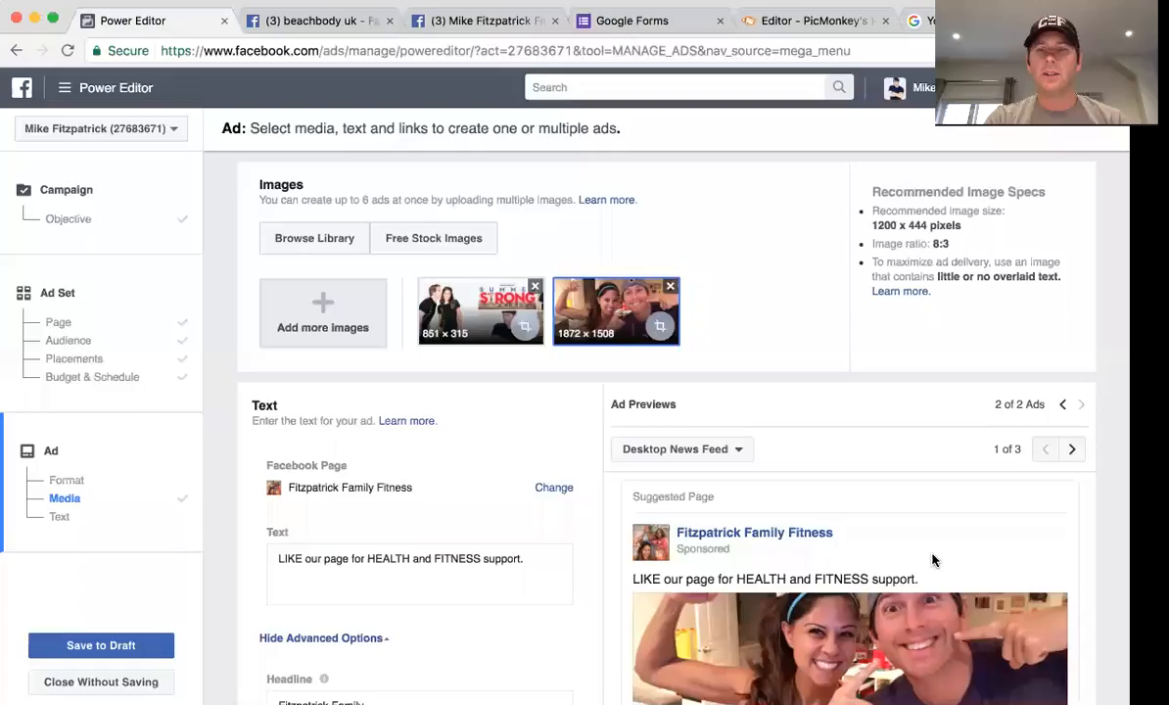
Remove the 851 × 315 image so only the couple photo remains, and save the campaign to draft
{"action": "scroll", "coordinate": [932, 561], "scroll_direction": "up", "scroll_amount": 1}
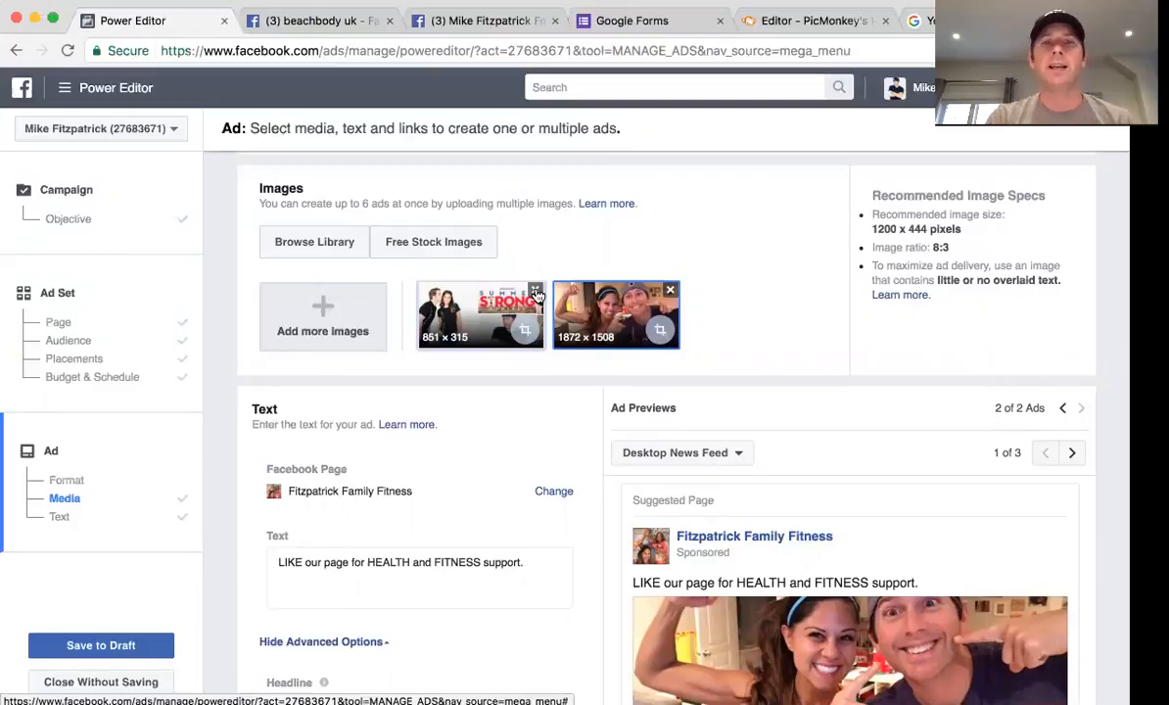
{"action": "left_click", "coordinate": [536, 292]}
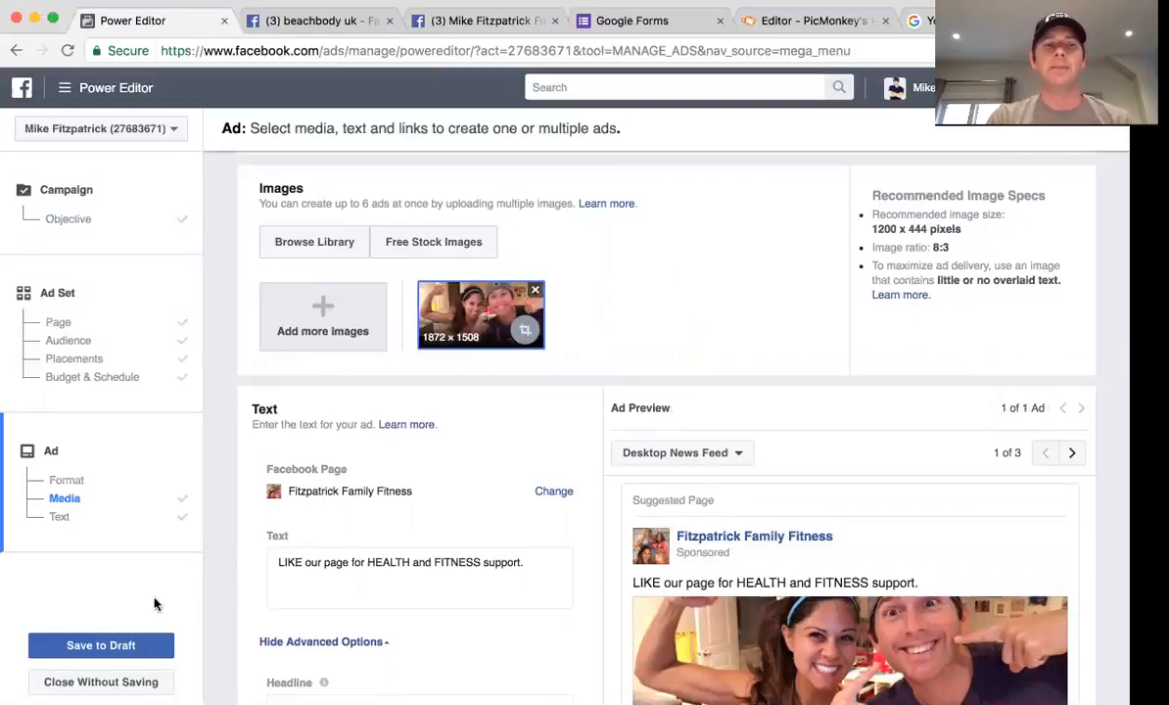
{"action": "left_click", "coordinate": [116, 644]}
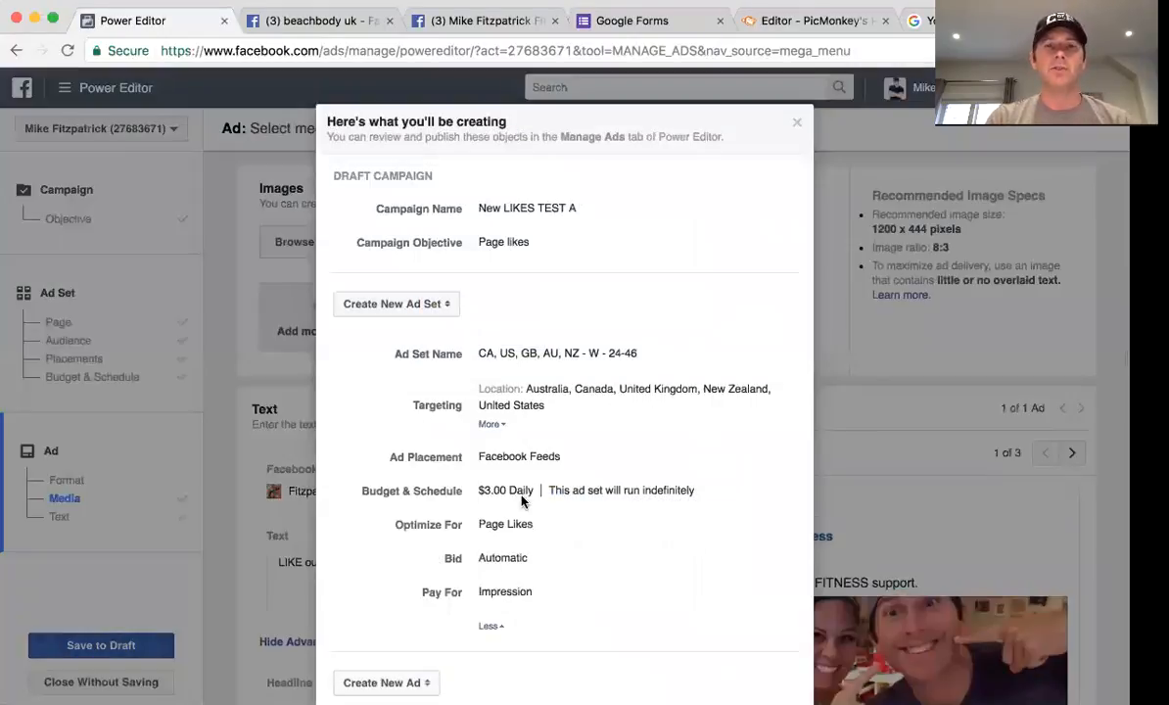
{"action": "scroll", "coordinate": [522, 607], "scroll_direction": "down", "scroll_amount": 5}
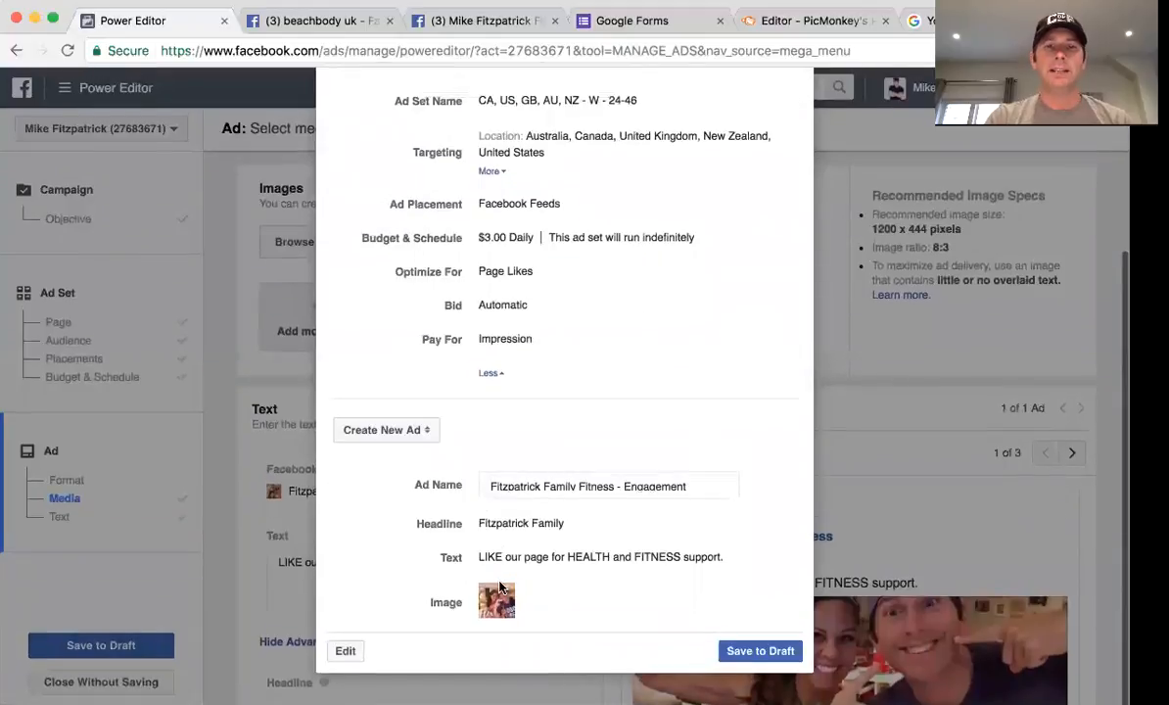
{"action": "left_click", "coordinate": [761, 652]}
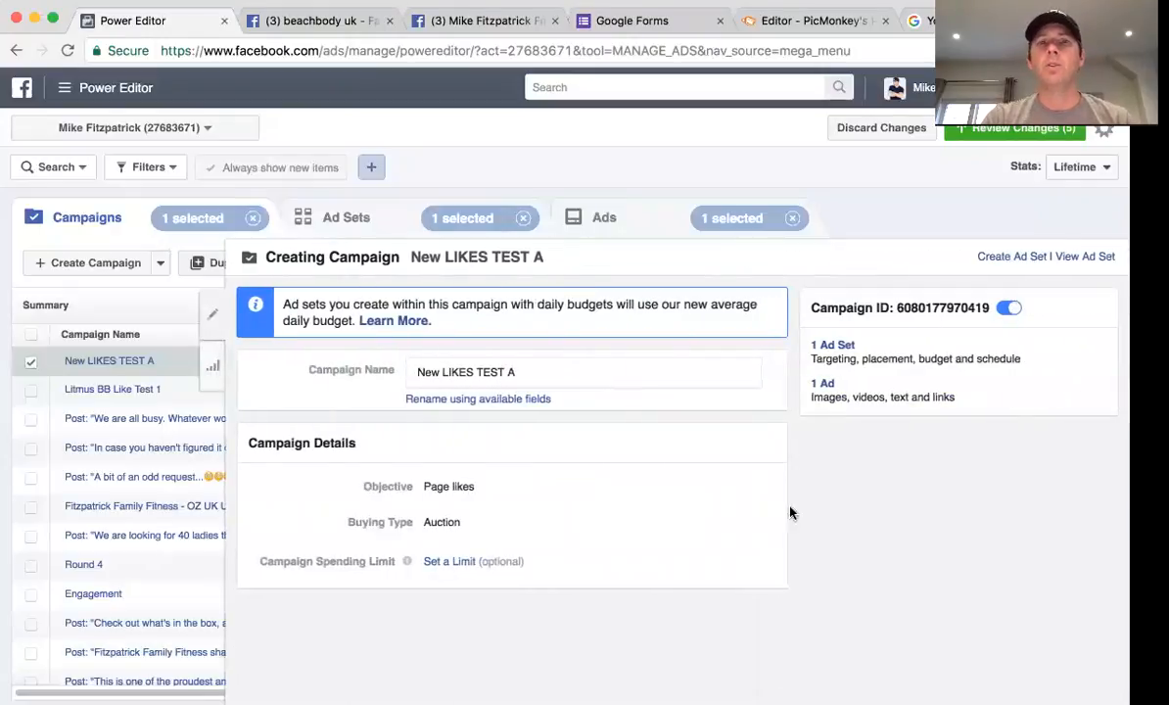
Publish the pending changes, including the New LIKES TEST A campaign, and close the change summary
{"action": "left_click", "coordinate": [1015, 134]}
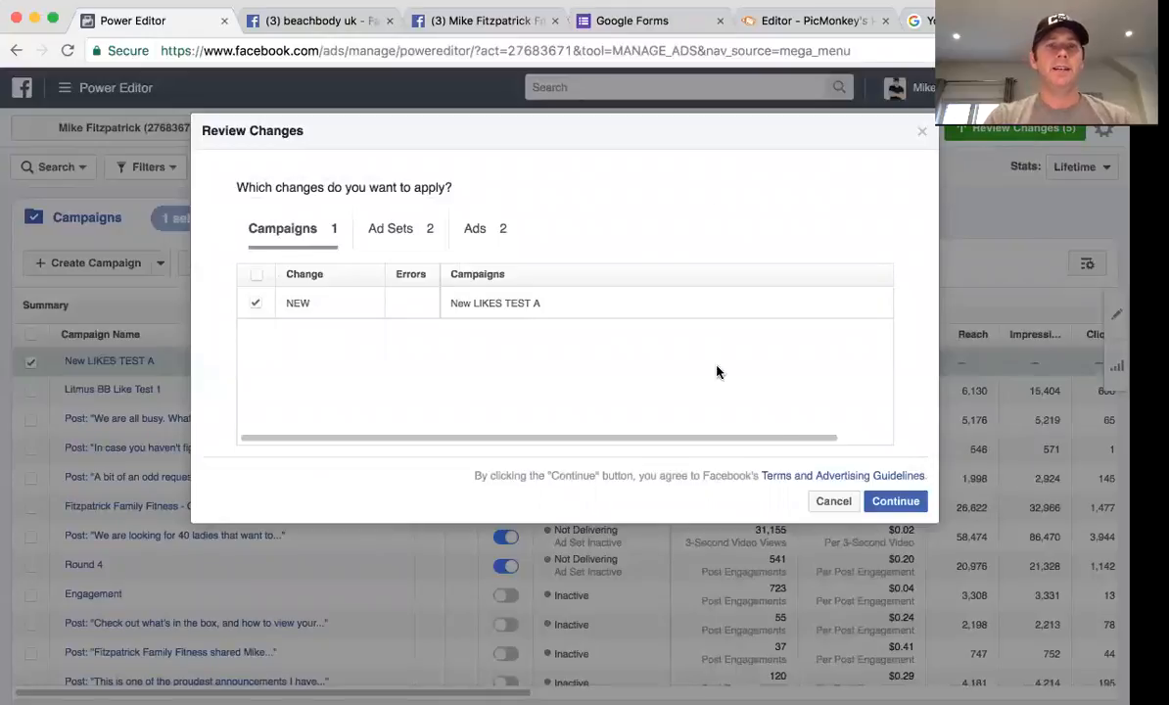
{"action": "left_click", "coordinate": [897, 502]}
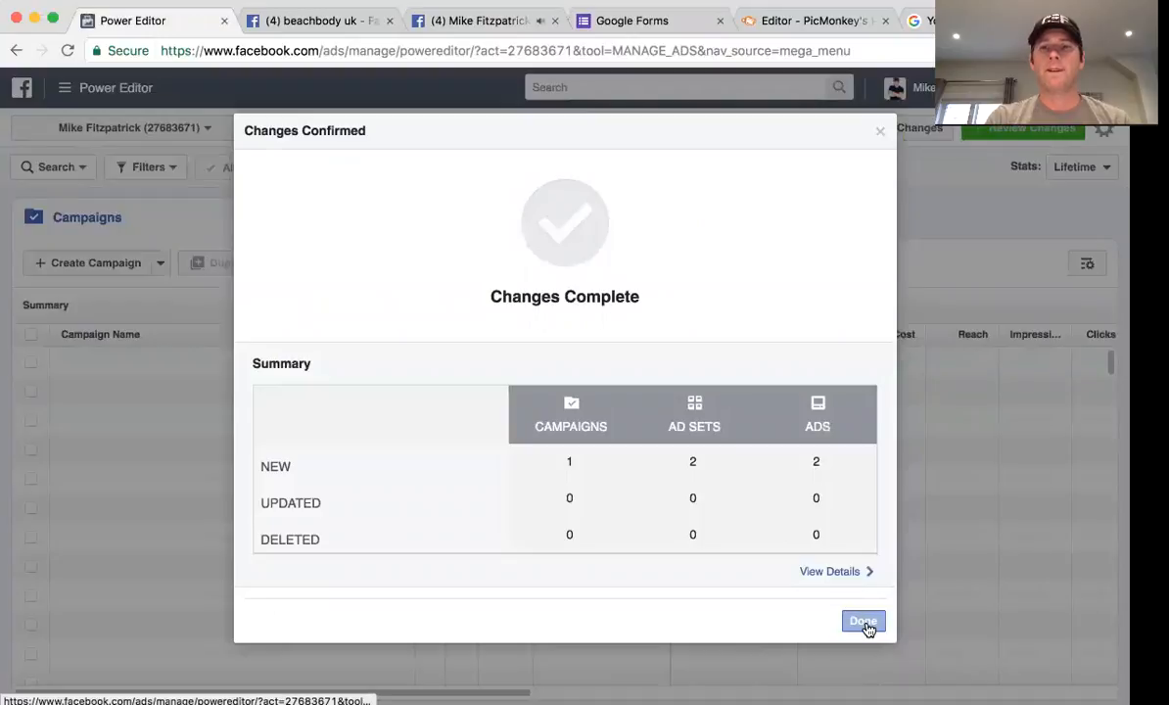
{"action": "left_click", "coordinate": [866, 627]}
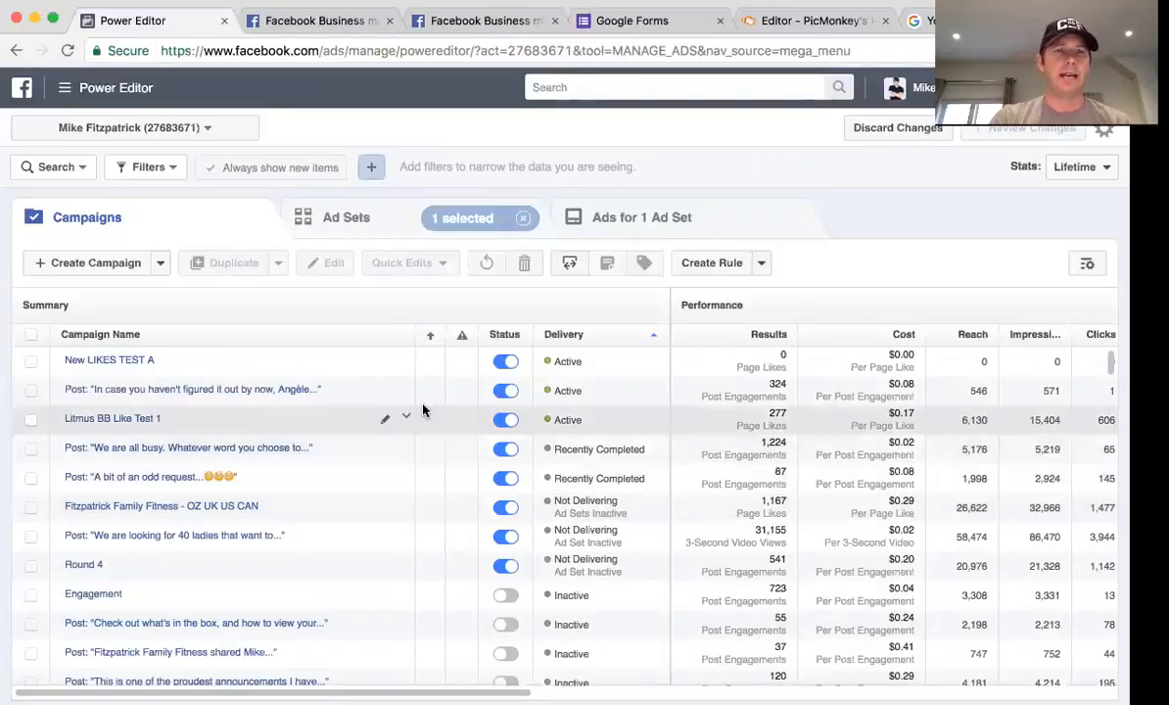
Switch off the post campaign beginning "In case you haven't figured it out by now" and open the ad sets of New LIKES TEST A
{"action": "left_click", "coordinate": [498, 396]}
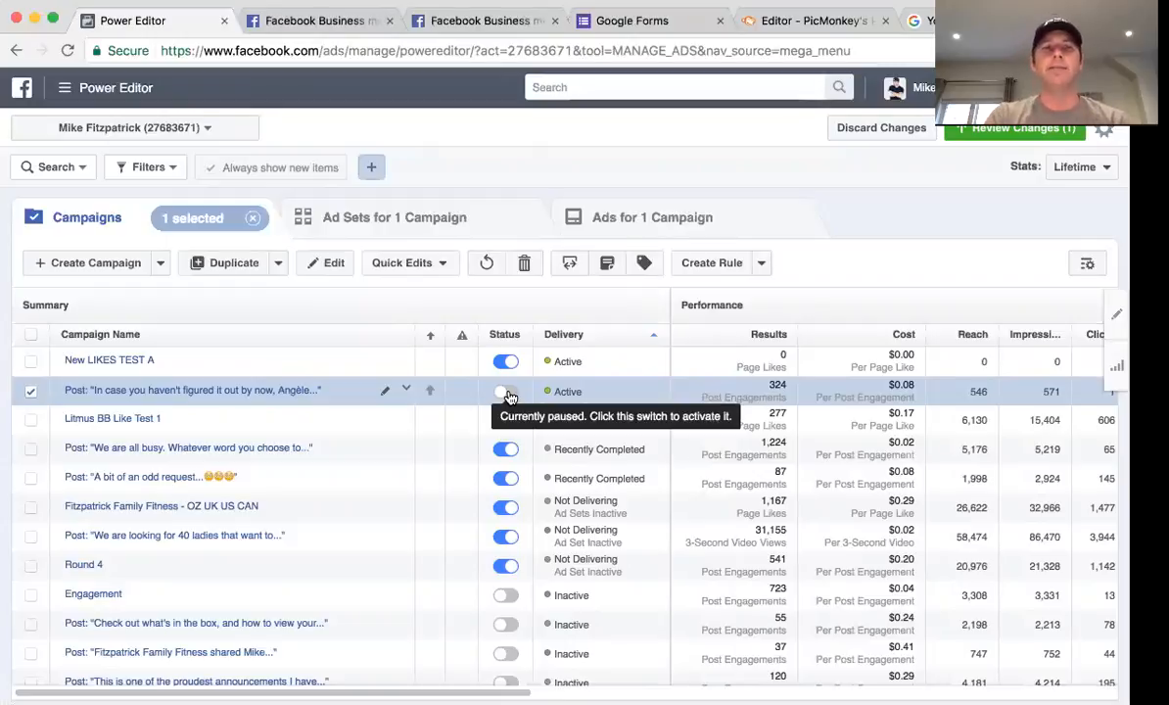
{"action": "left_click", "coordinate": [147, 362]}
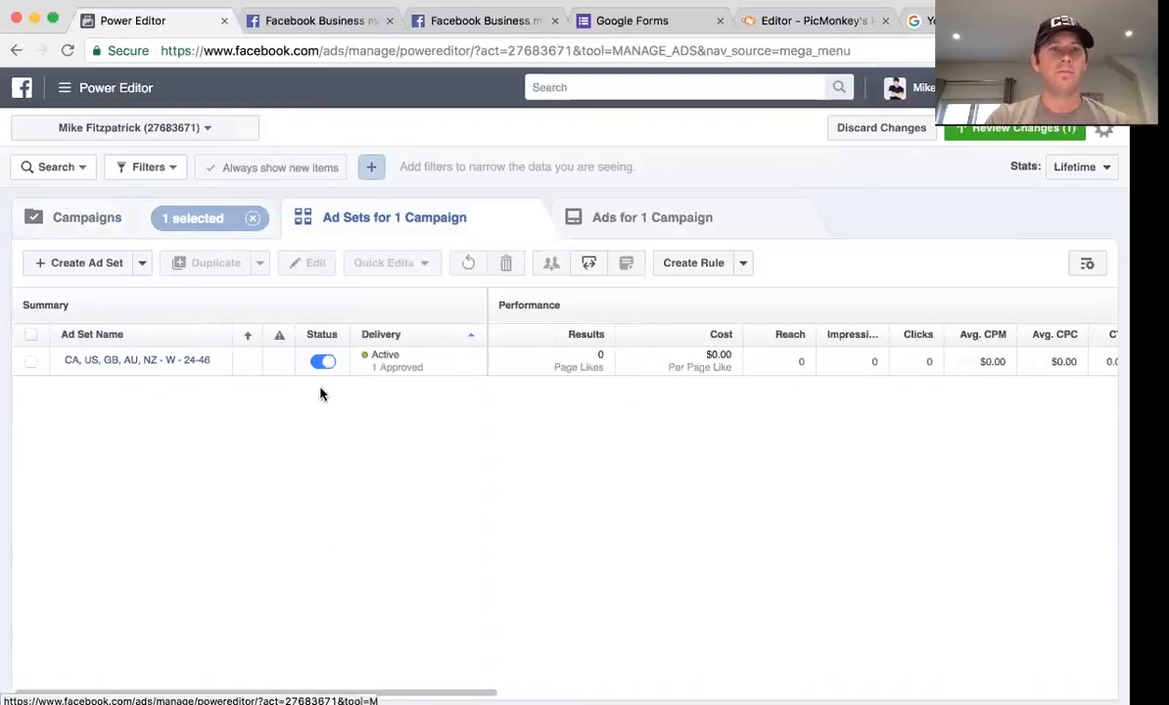
{"action": "left_click", "coordinate": [223, 361]}
{"action": "left_click", "coordinate": [302, 479]}
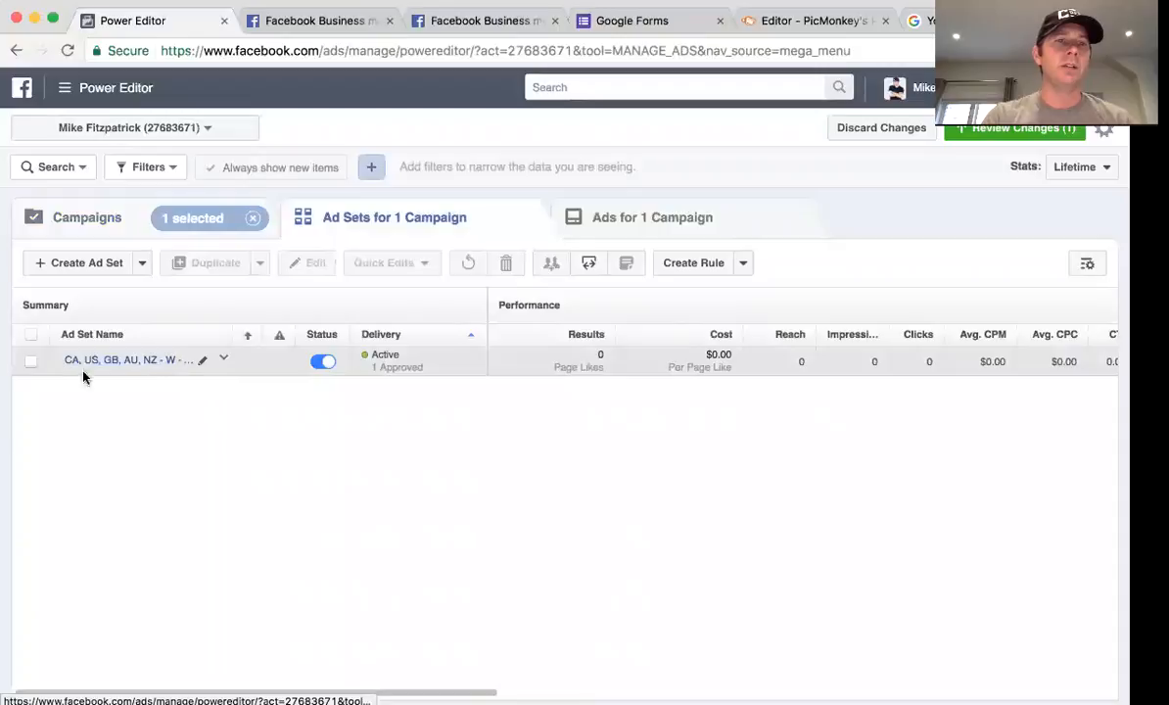
Duplicate the CA, US, GB, AU, NZ - W - 24-46 ad set once within the same campaign and check the copy's settings
{"action": "left_click", "coordinate": [30, 364]}
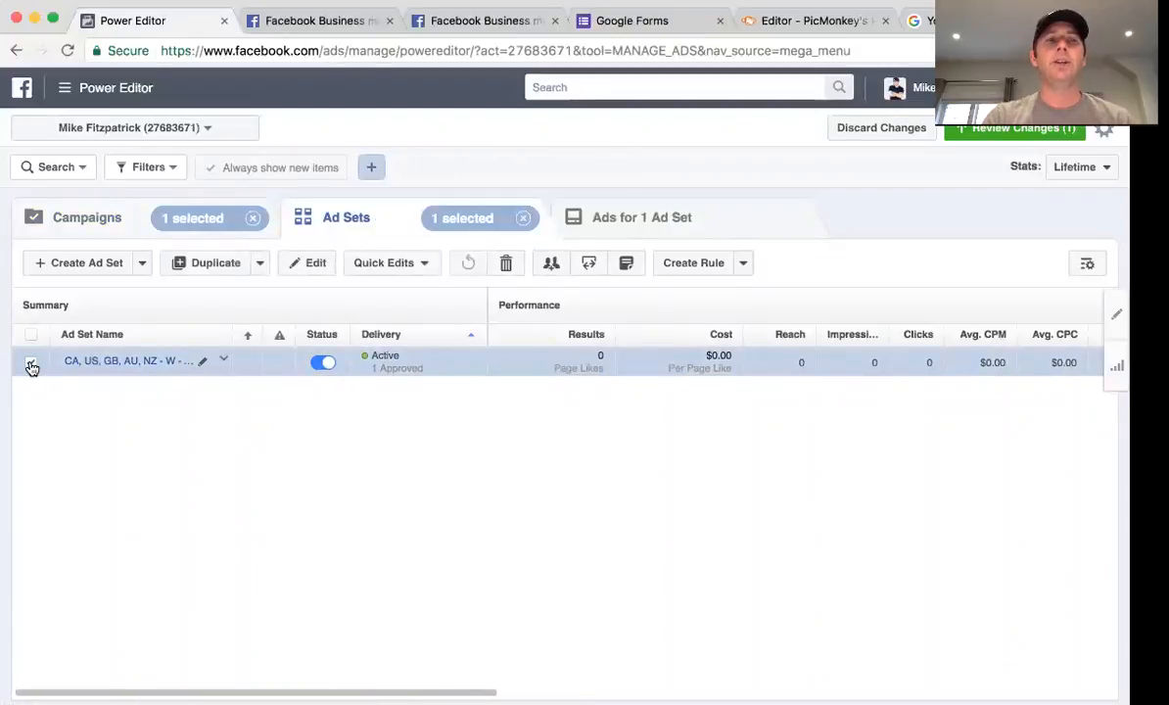
{"action": "left_click", "coordinate": [216, 265]}
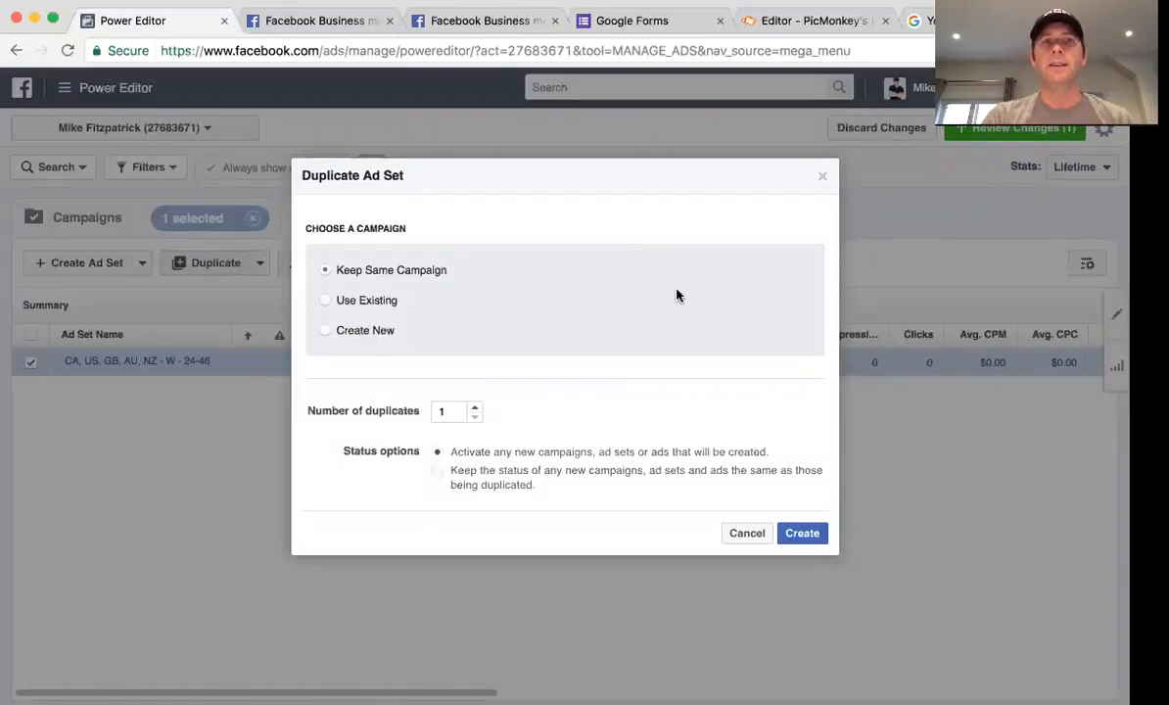
{"action": "left_click", "coordinate": [804, 534]}
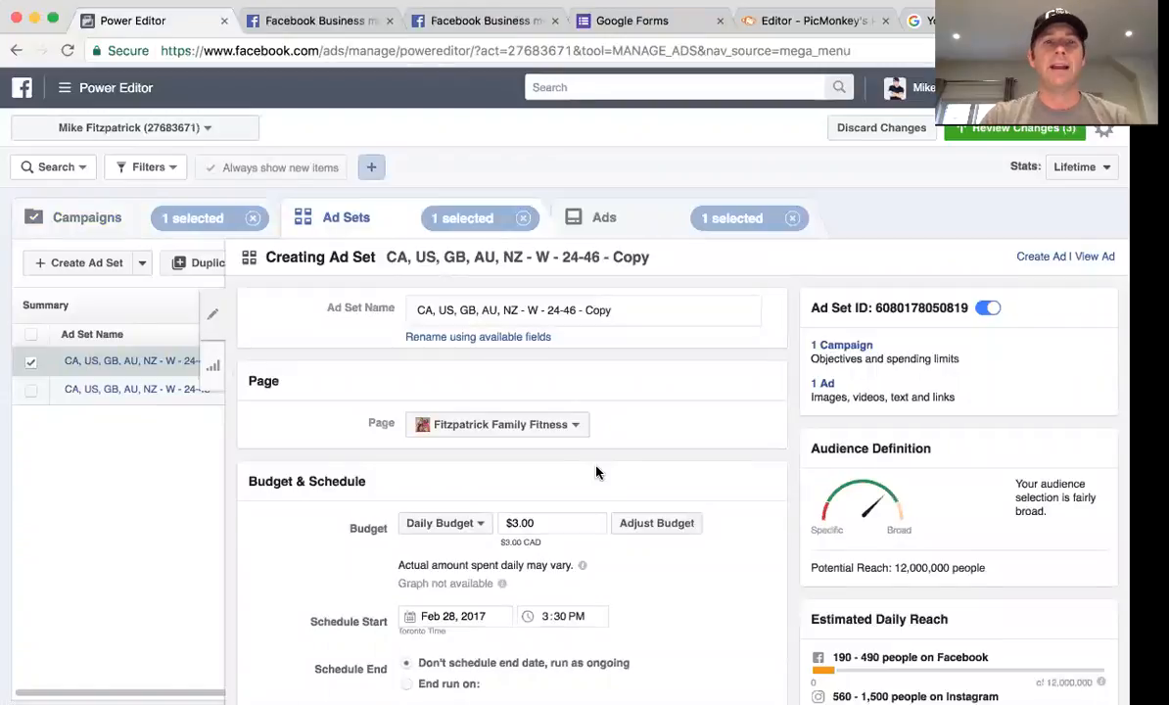
{"action": "scroll", "coordinate": [597, 473], "scroll_direction": "down", "scroll_amount": 2}
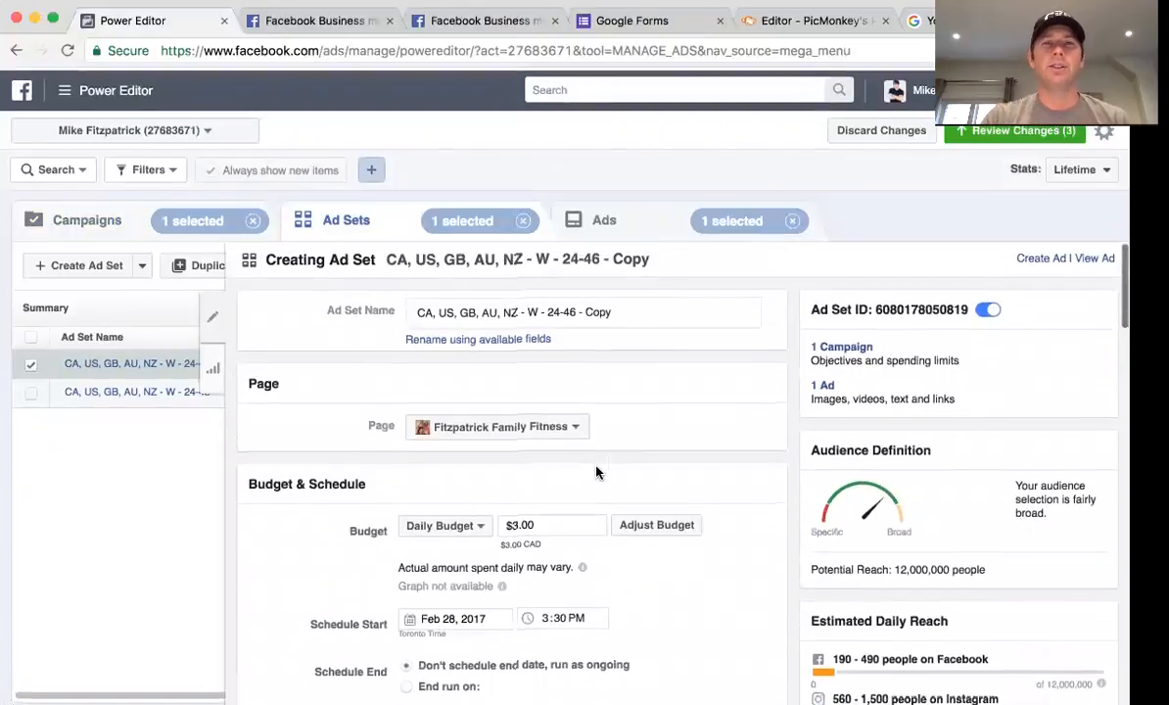
{"action": "scroll", "coordinate": [597, 472], "scroll_direction": "down", "scroll_amount": 5}
{"action": "scroll", "coordinate": [596, 472], "scroll_direction": "down", "scroll_amount": 8}
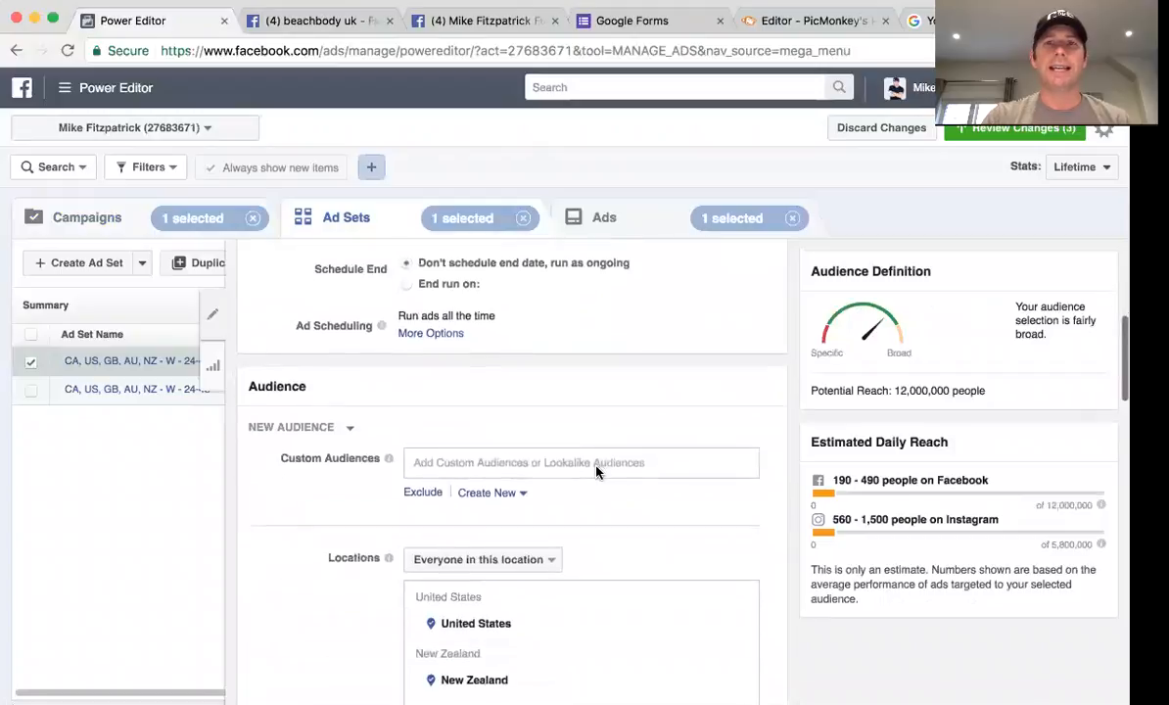
{"action": "scroll", "coordinate": [738, 574], "scroll_direction": "down", "scroll_amount": 15}
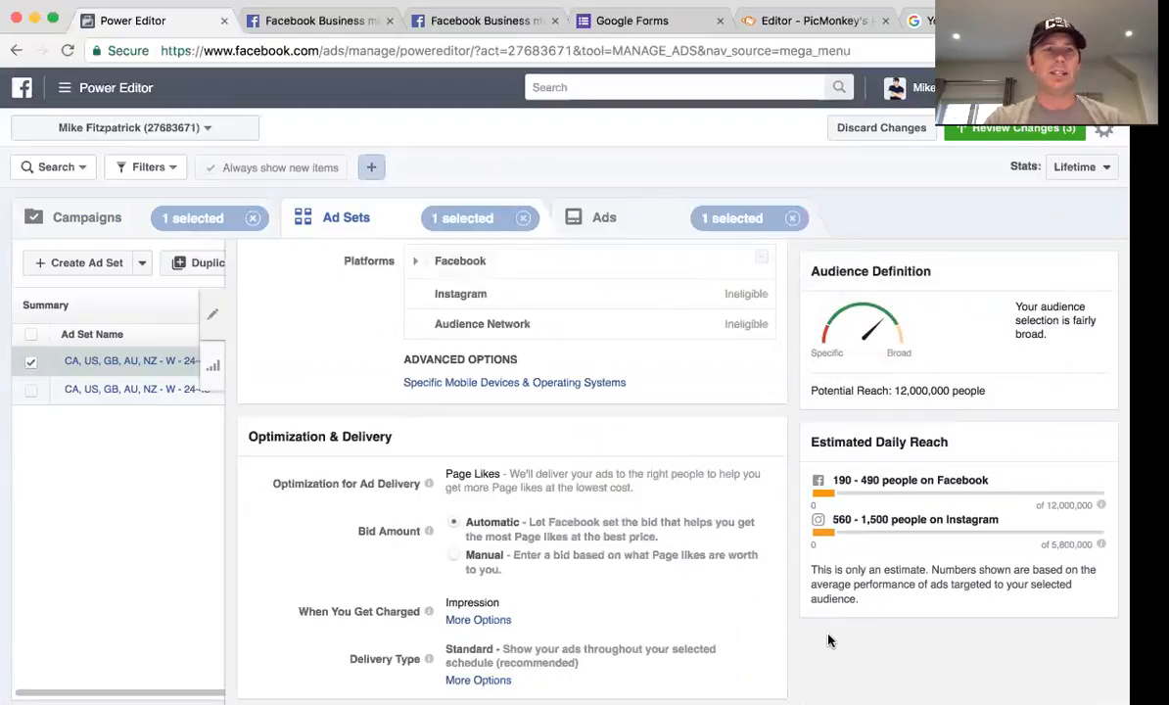
Replace the image of the duplicated ad set's ad with IMG_8894 uploaded from the Desktop
{"action": "left_click", "coordinate": [609, 223]}
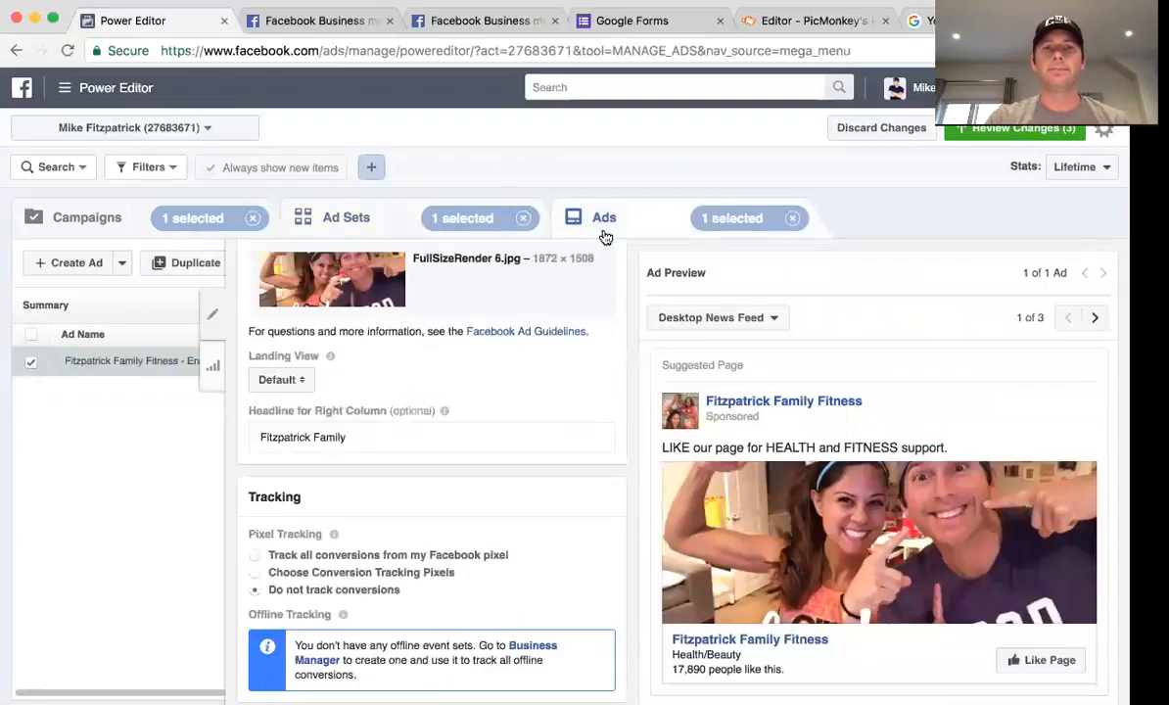
{"action": "scroll", "coordinate": [538, 388], "scroll_direction": "up", "scroll_amount": 4}
{"action": "scroll", "coordinate": [538, 389], "scroll_direction": "down", "scroll_amount": 3}
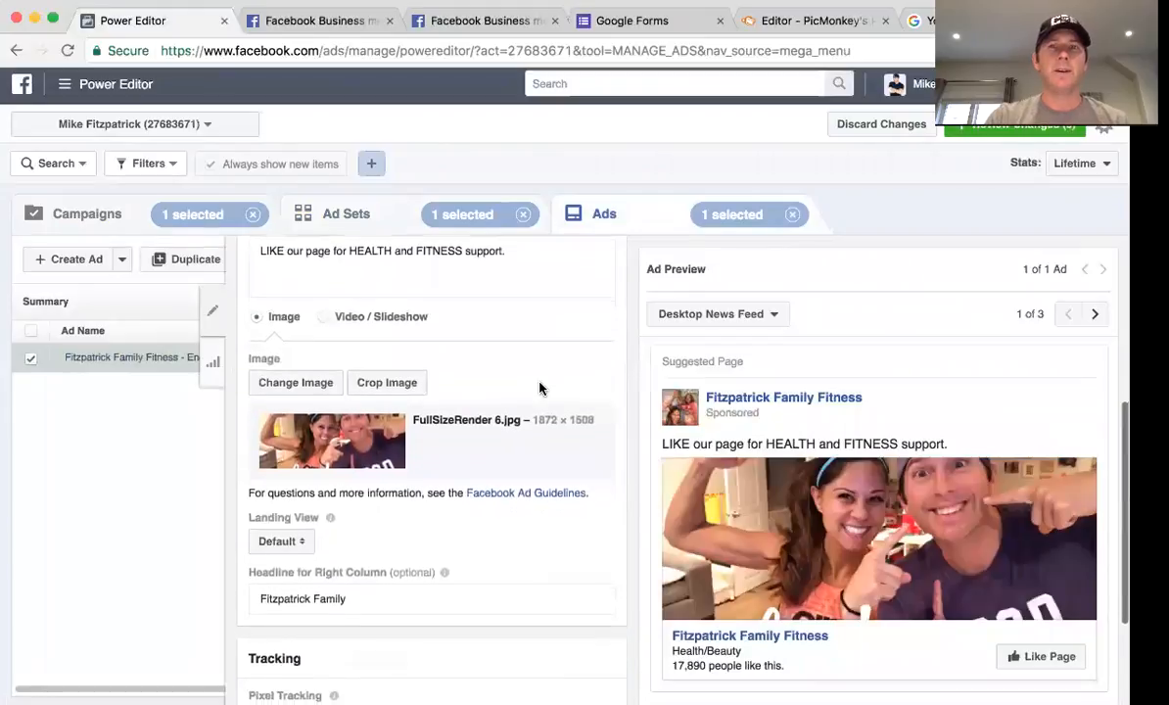
{"action": "scroll", "coordinate": [539, 389], "scroll_direction": "up", "scroll_amount": 1}
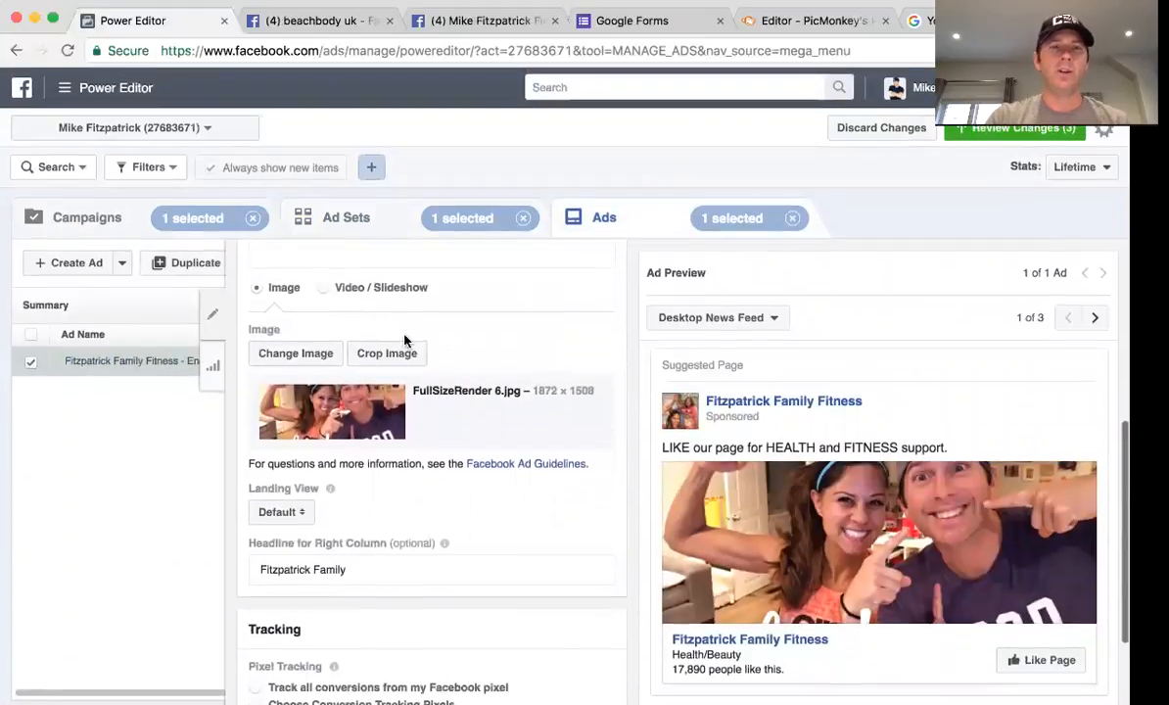
{"action": "left_click", "coordinate": [296, 354]}
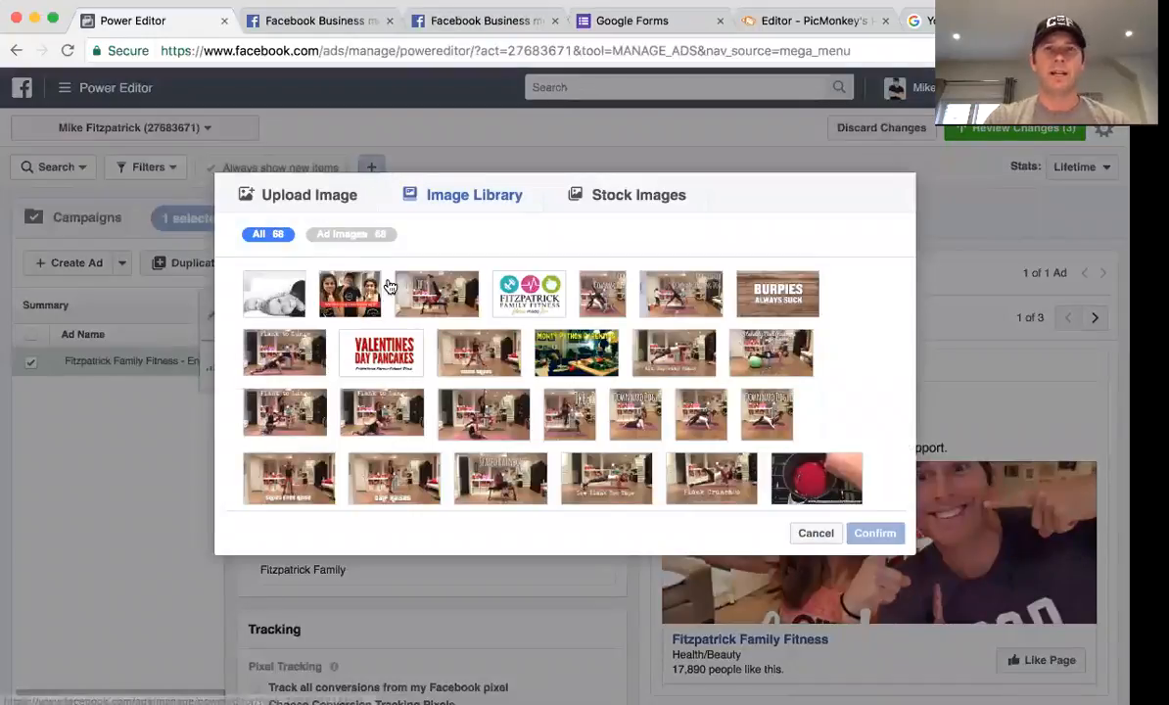
{"action": "left_click", "coordinate": [313, 196]}
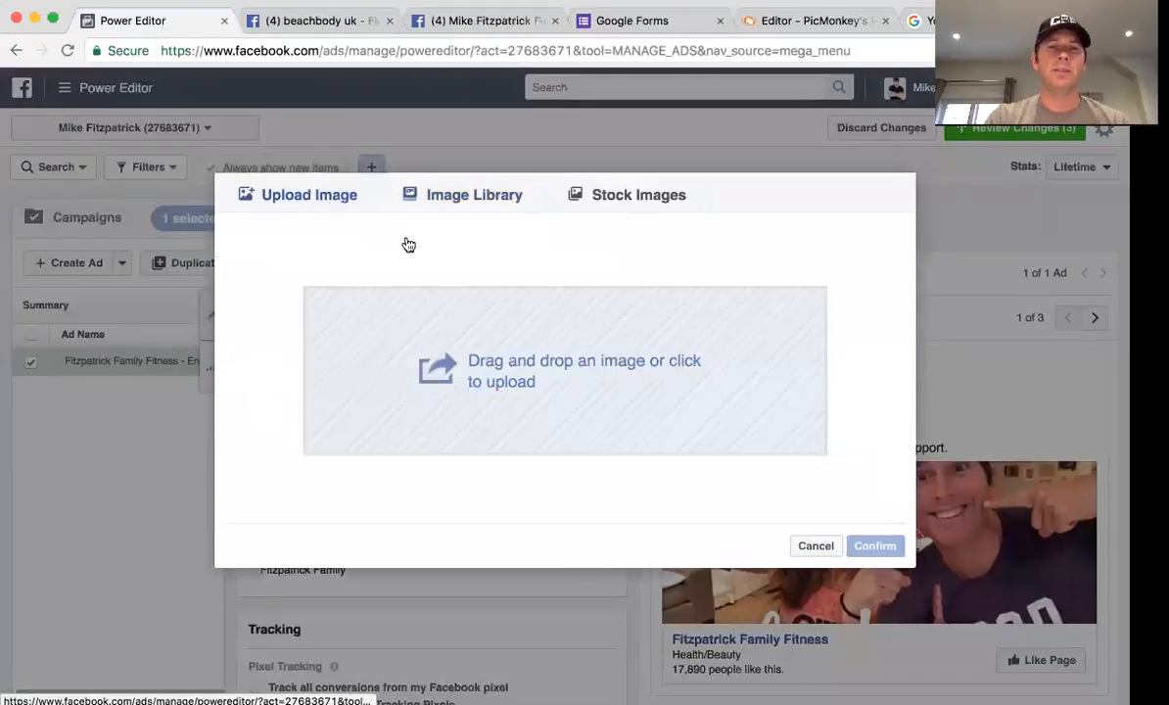
{"action": "left_click", "coordinate": [514, 385]}
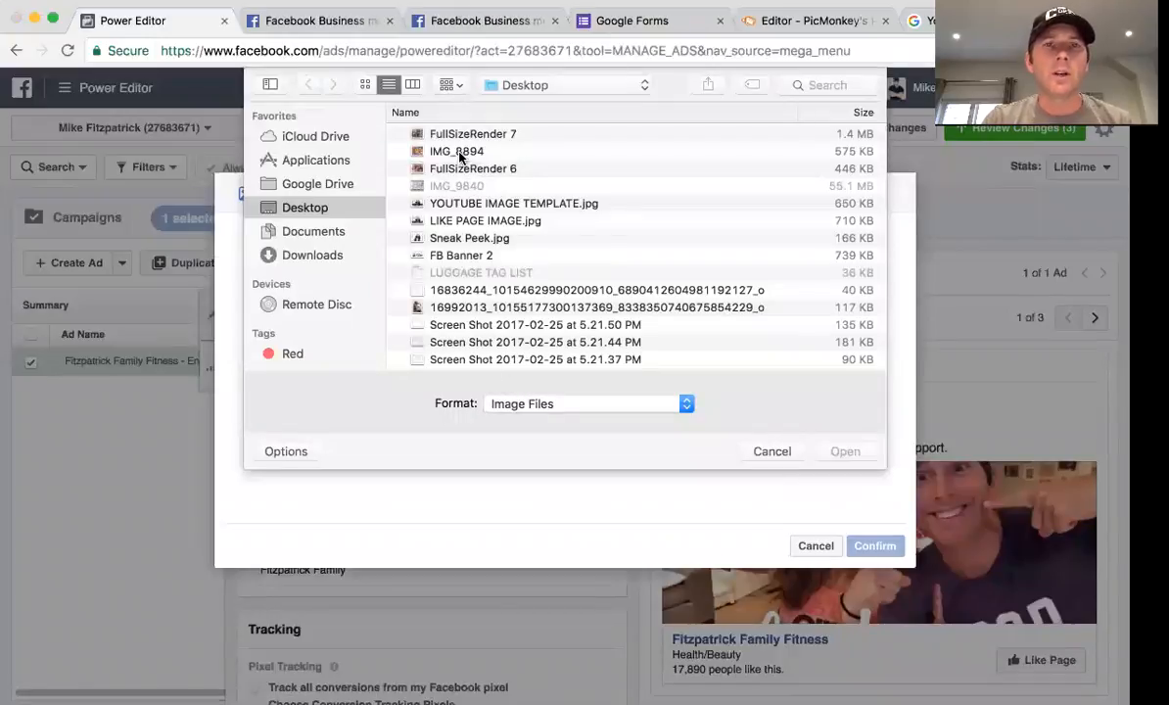
{"action": "double_click", "coordinate": [459, 154]}
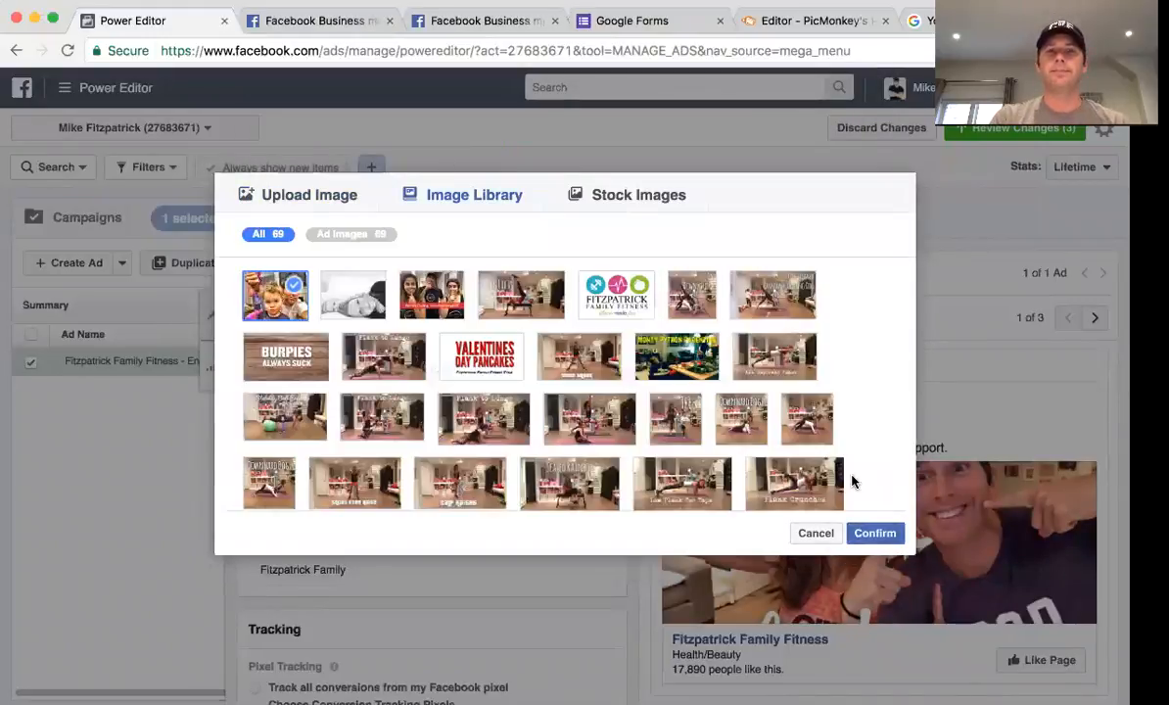
{"action": "left_click", "coordinate": [871, 533]}
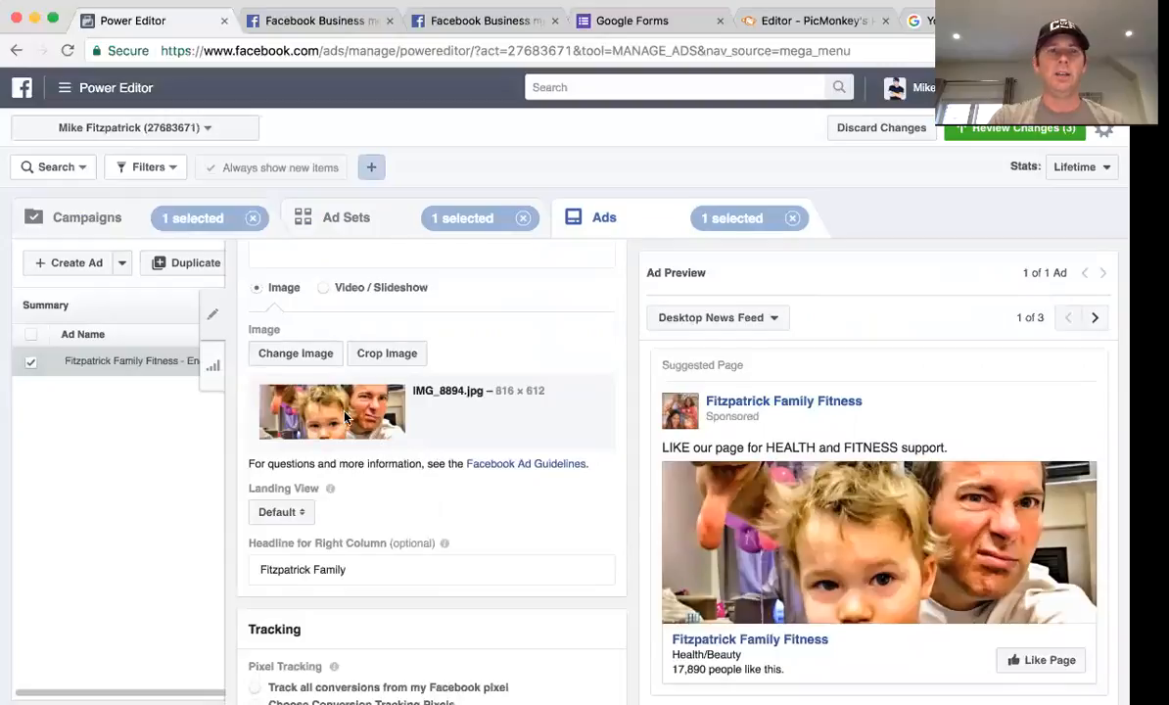
Crop the ad's IMG_8894 image with the crop area moved slightly lower, and apply the crop
{"action": "left_click", "coordinate": [382, 354]}
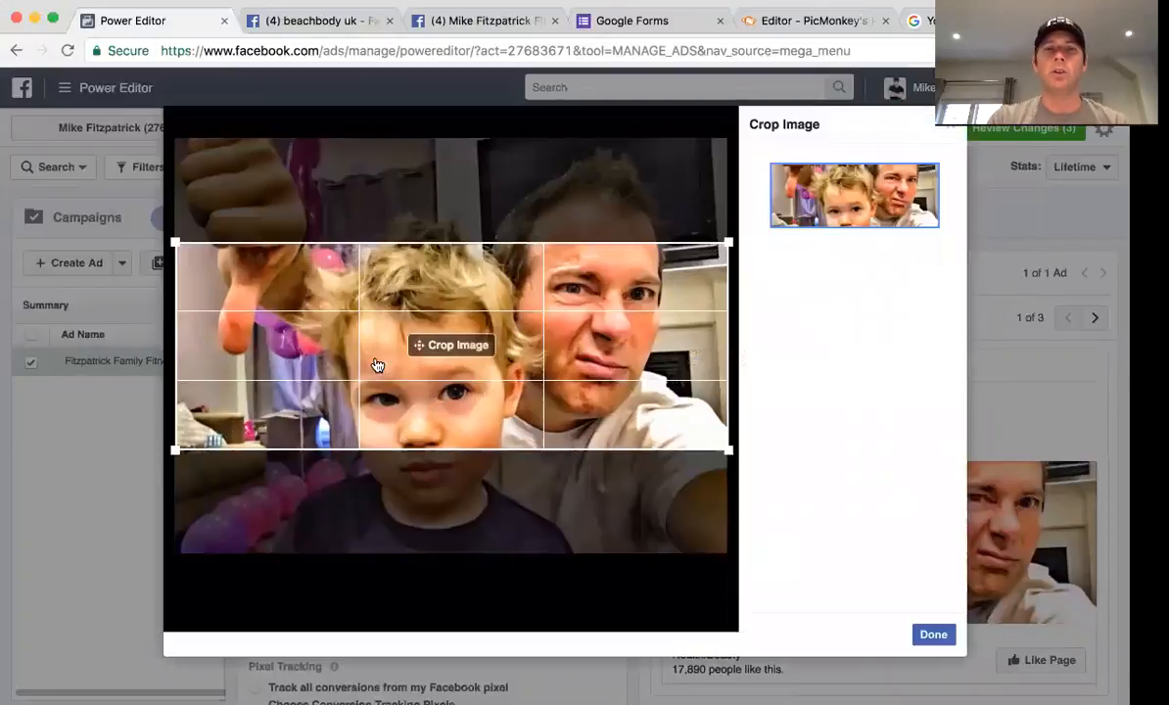
{"action": "left_click_drag", "start_coordinate": [446, 377], "coordinate": [468, 390]}
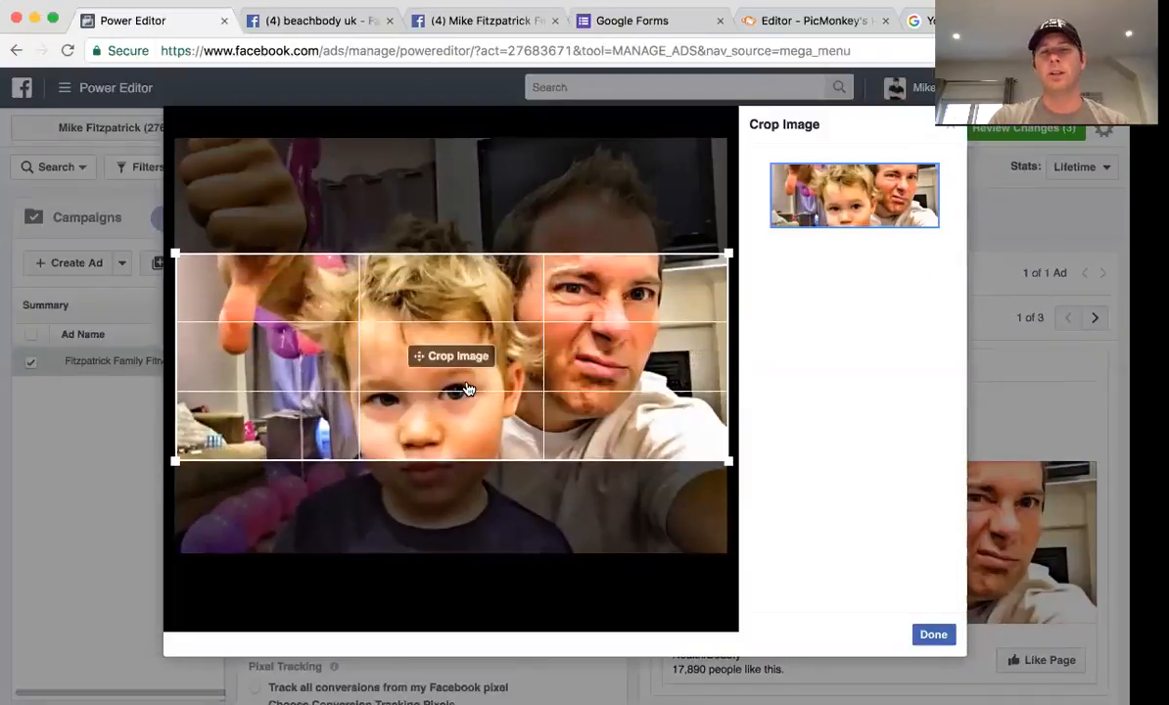
{"action": "left_click", "coordinate": [933, 636]}
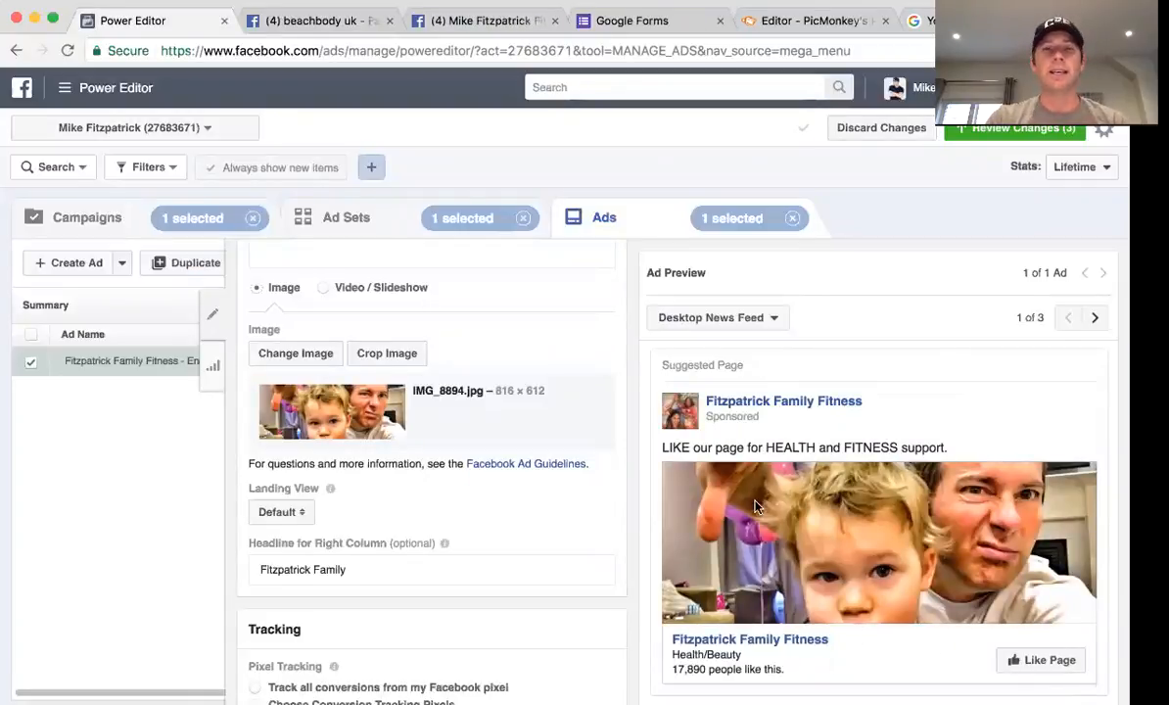
Publish the pending campaign, ad set and ad changes, and close the change summary
{"action": "left_click", "coordinate": [1015, 129]}
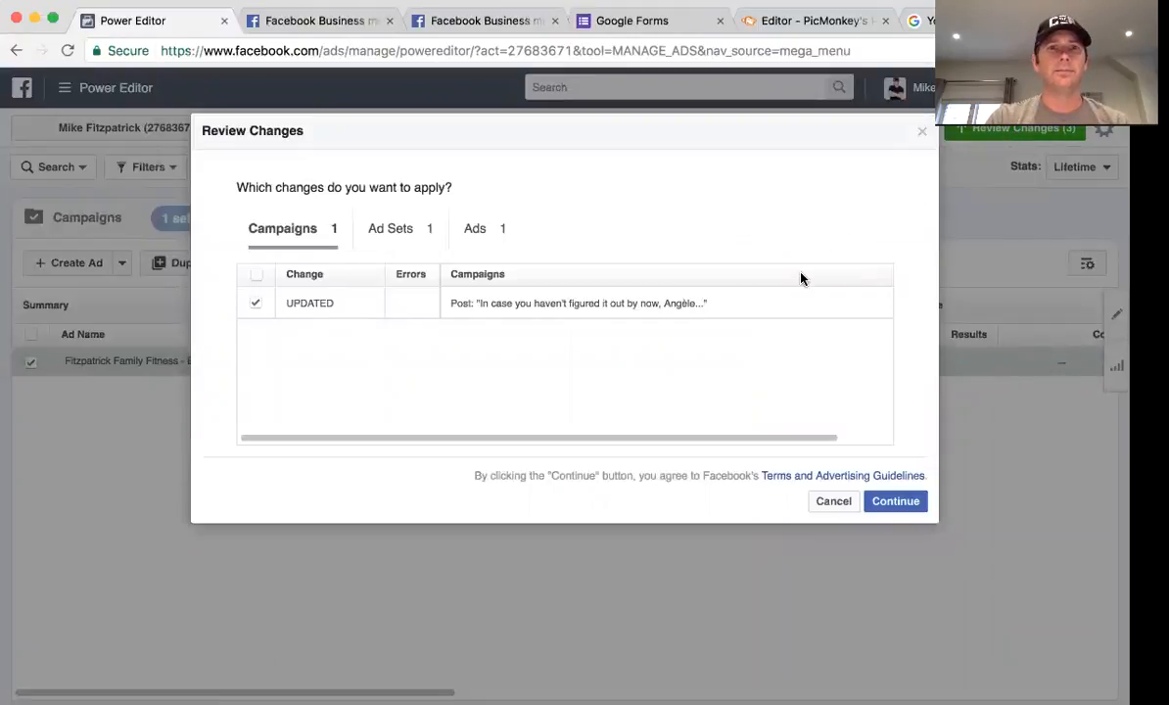
{"action": "left_click", "coordinate": [907, 502]}
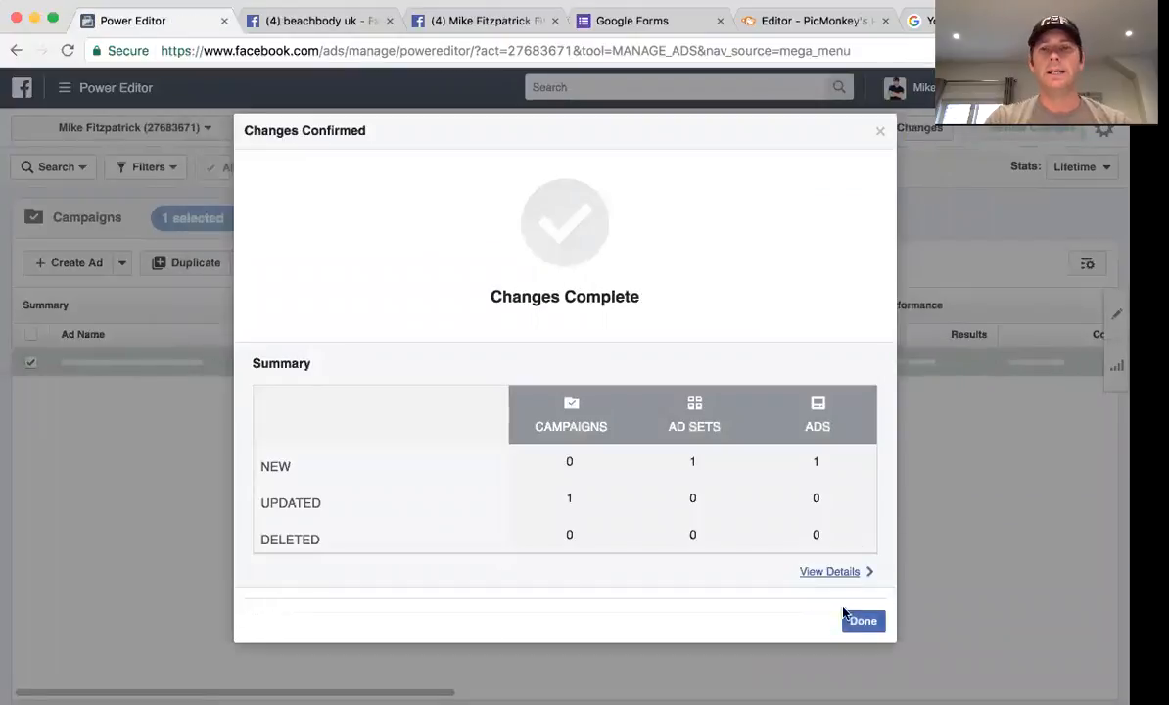
{"action": "left_click", "coordinate": [864, 623]}
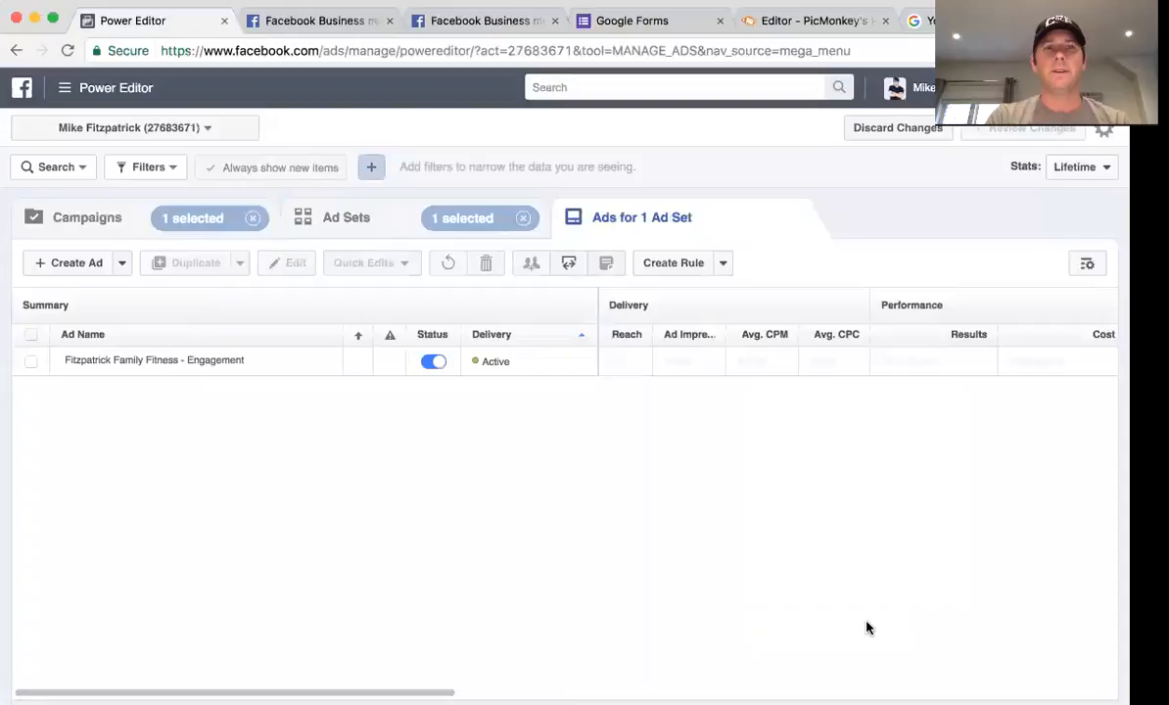
Duplicate the copied CA, US, GB, AU, NZ - W - 24-46 ad set once within the same campaign and review its budget and targeting
{"action": "left_click", "coordinate": [397, 232]}
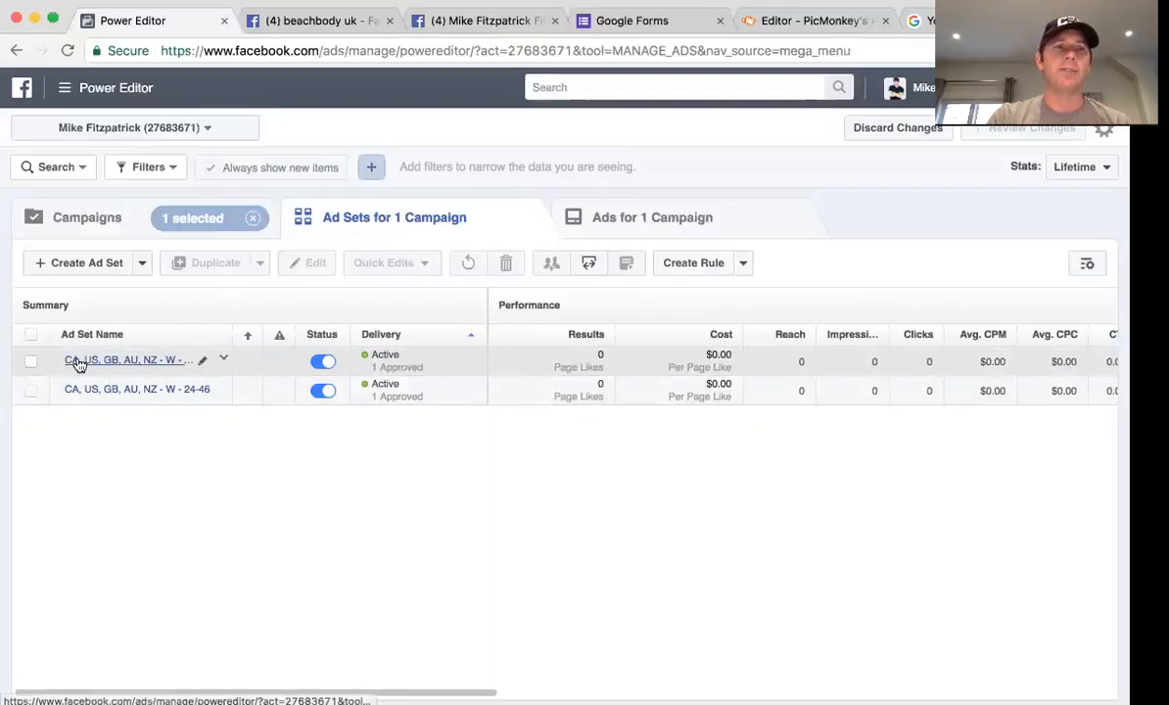
{"action": "left_click", "coordinate": [30, 362]}
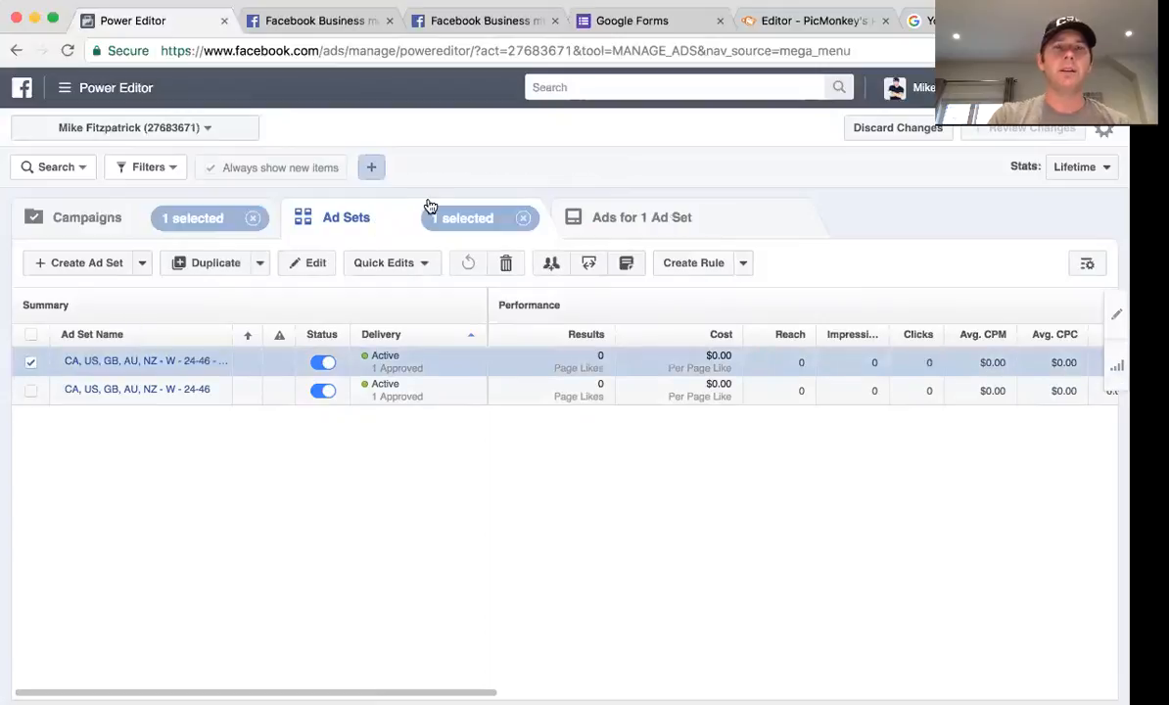
{"action": "left_click", "coordinate": [216, 262]}
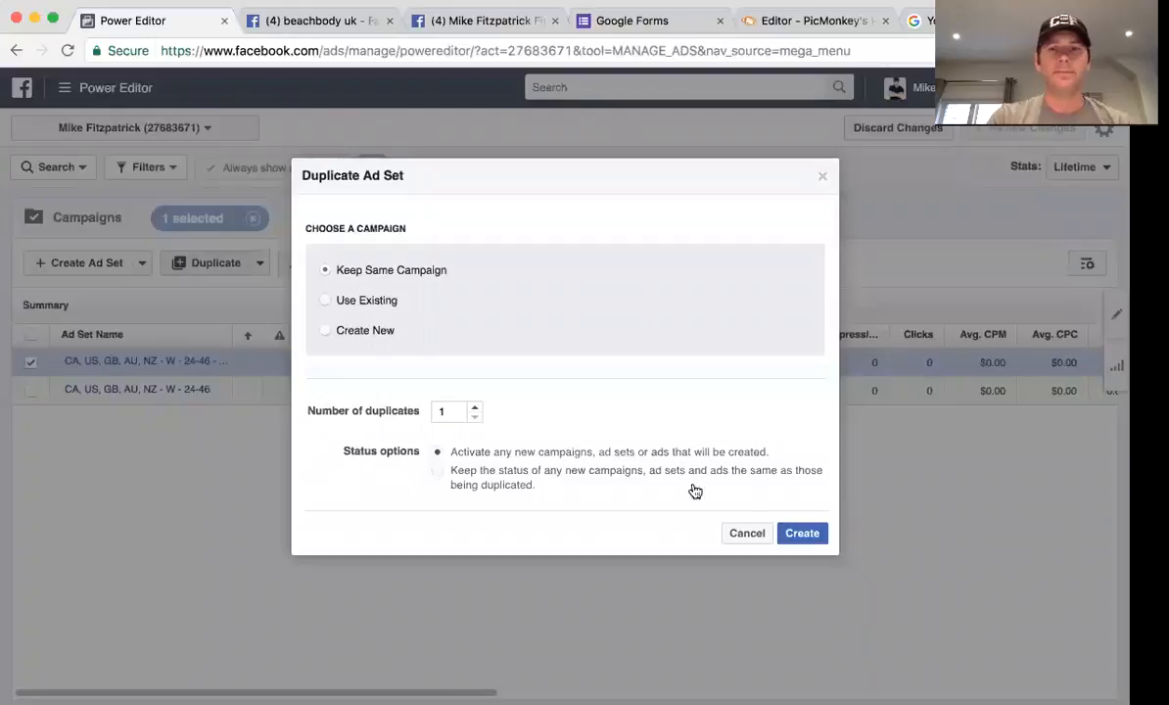
{"action": "left_click", "coordinate": [801, 536]}
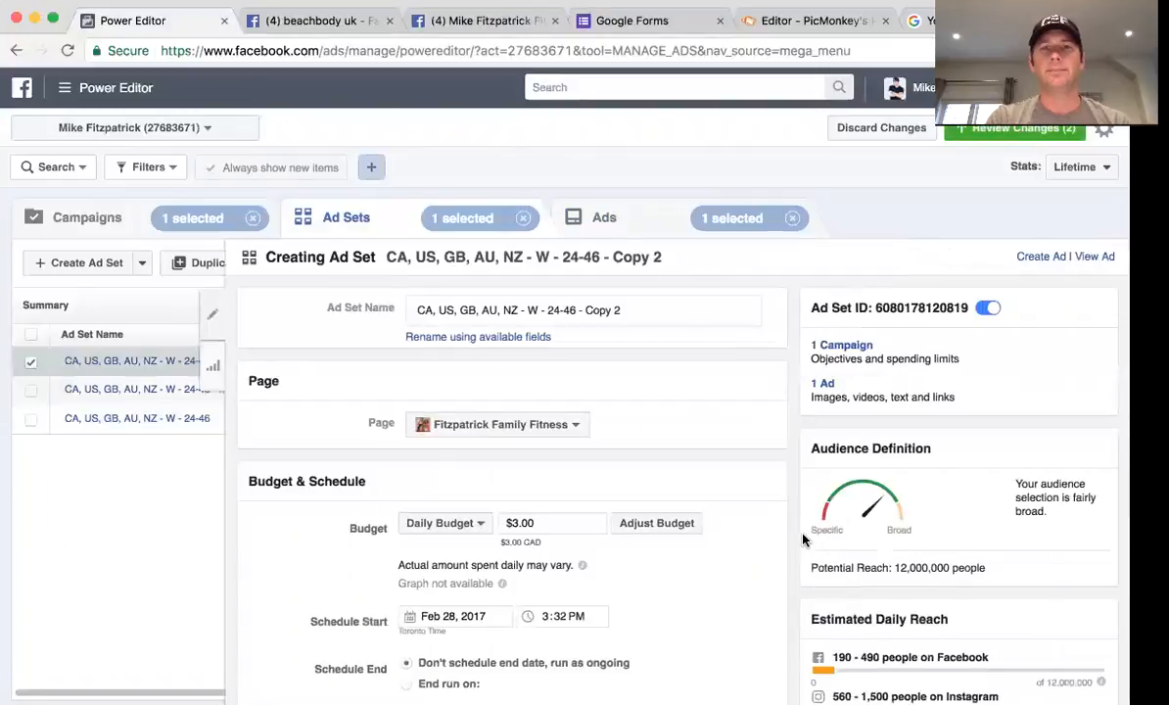
{"action": "scroll", "coordinate": [755, 530], "scroll_direction": "down", "scroll_amount": 10}
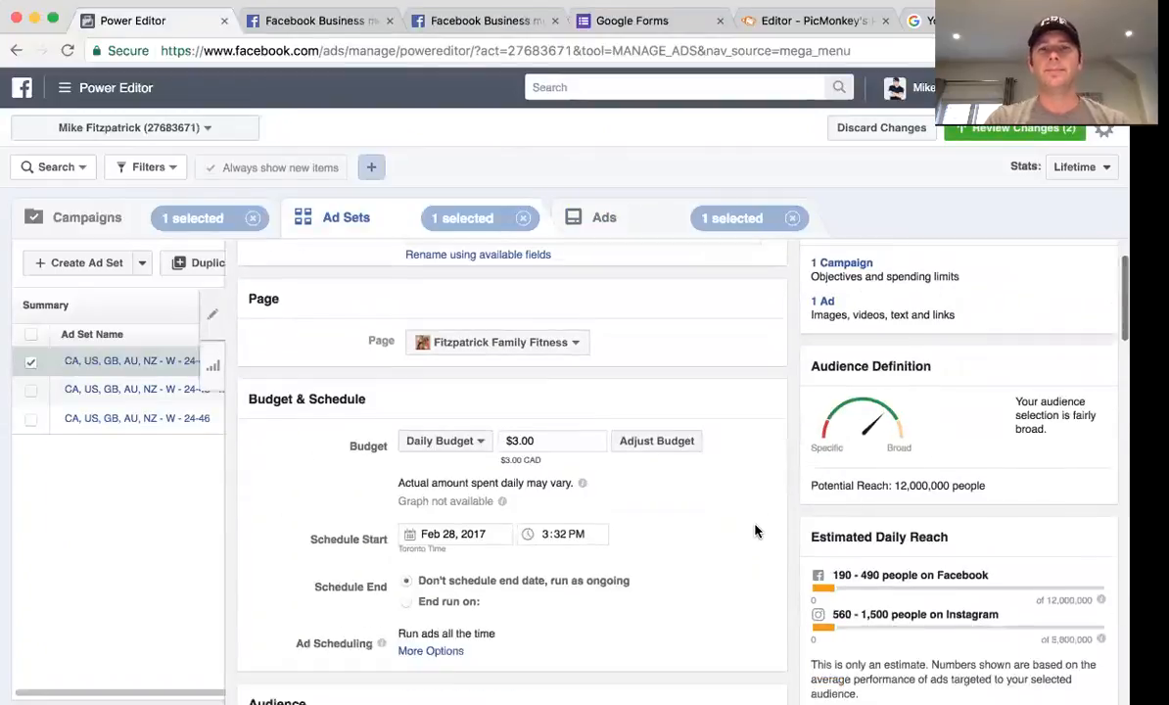
{"action": "scroll", "coordinate": [671, 359], "scroll_direction": "down", "scroll_amount": 4}
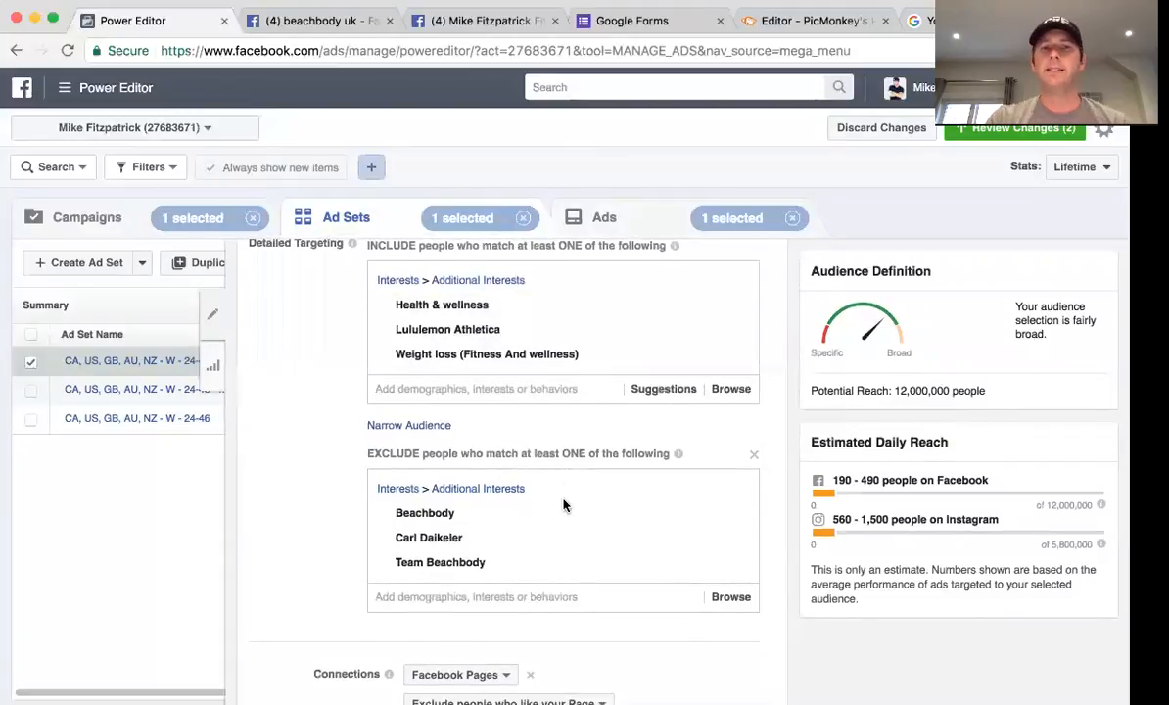
Replace the image in the second copy's ad with FullSizeRender 7 uploaded from the Desktop
{"action": "left_click", "coordinate": [621, 227]}
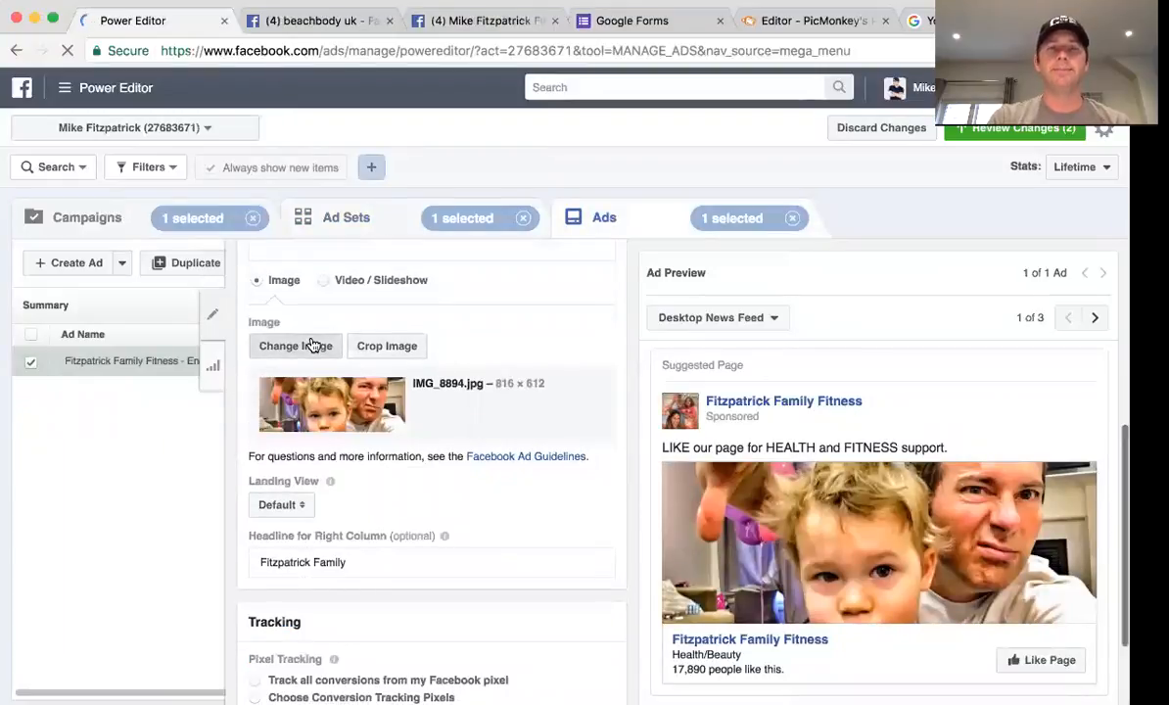
{"action": "left_click", "coordinate": [312, 346]}
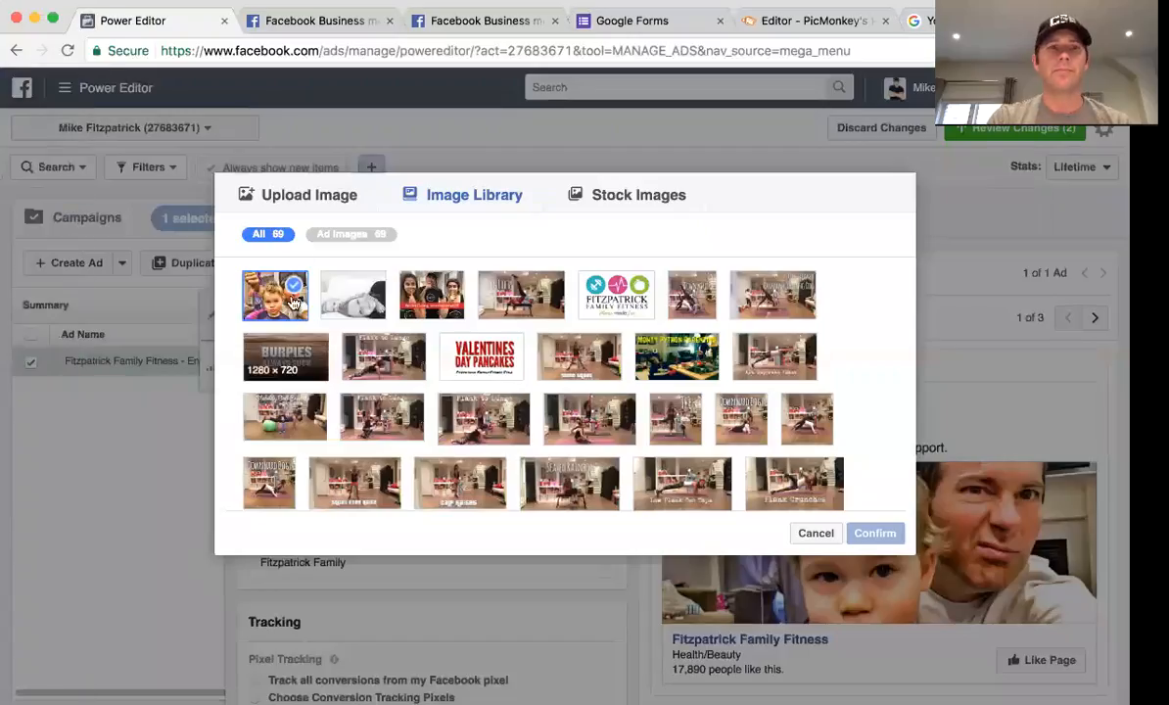
{"action": "left_click", "coordinate": [328, 214]}
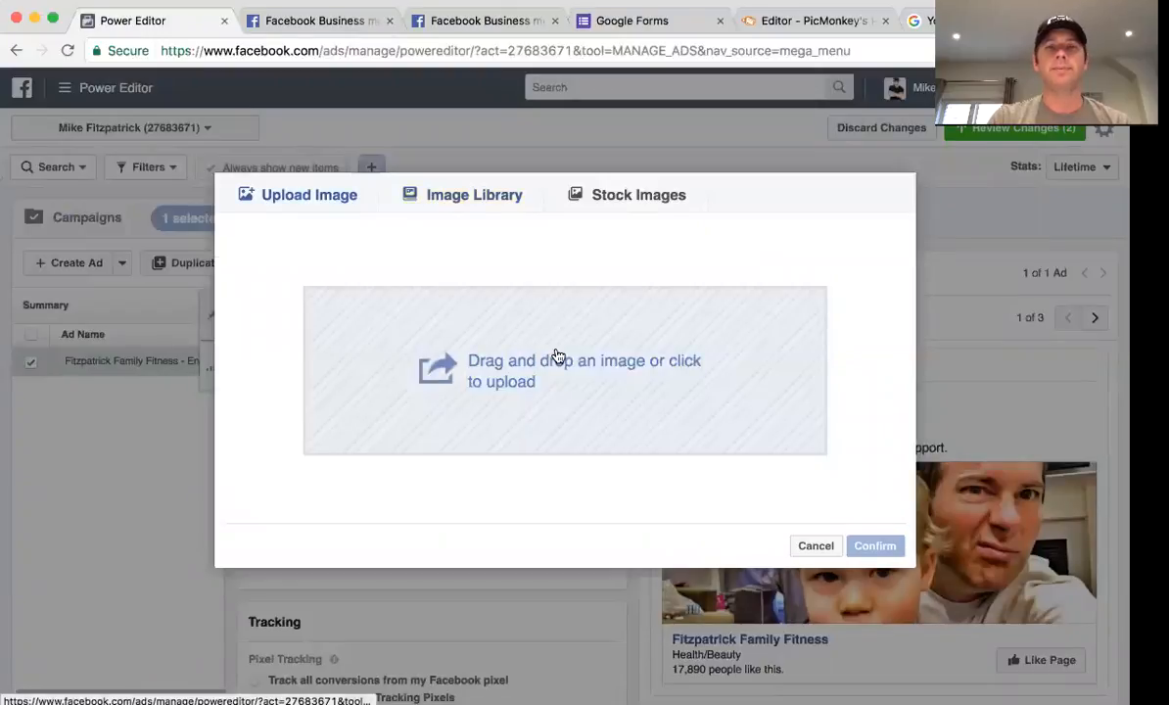
{"action": "left_click", "coordinate": [556, 355]}
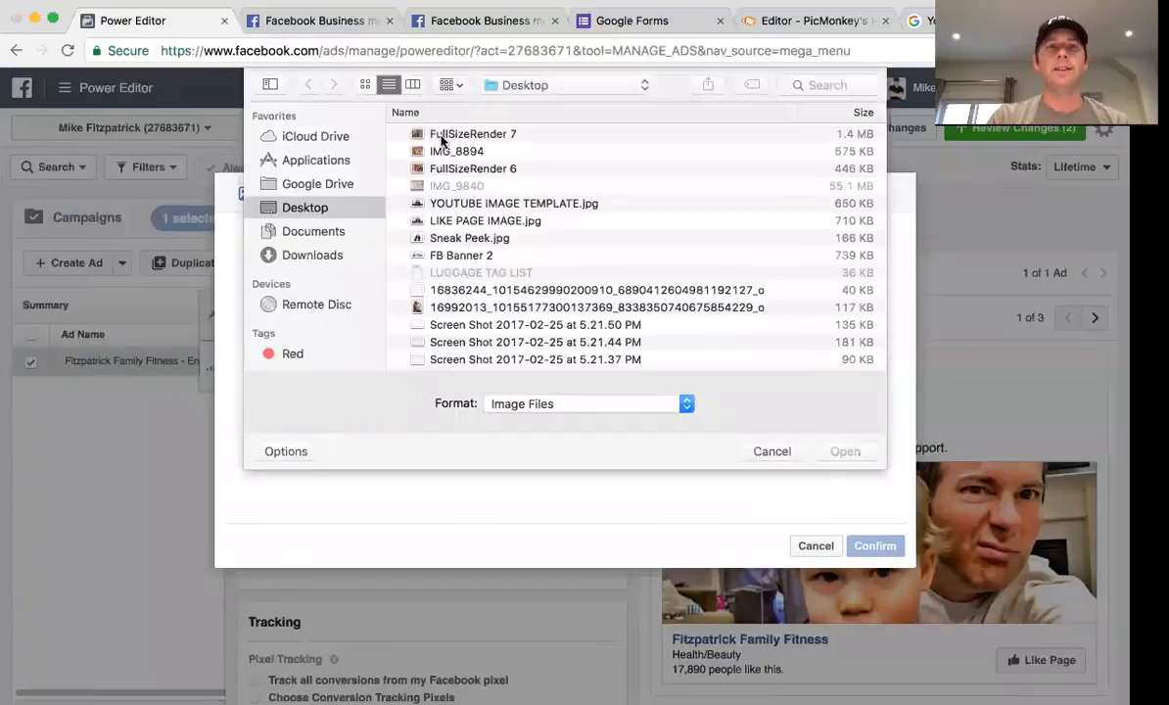
{"action": "double_click", "coordinate": [442, 143]}
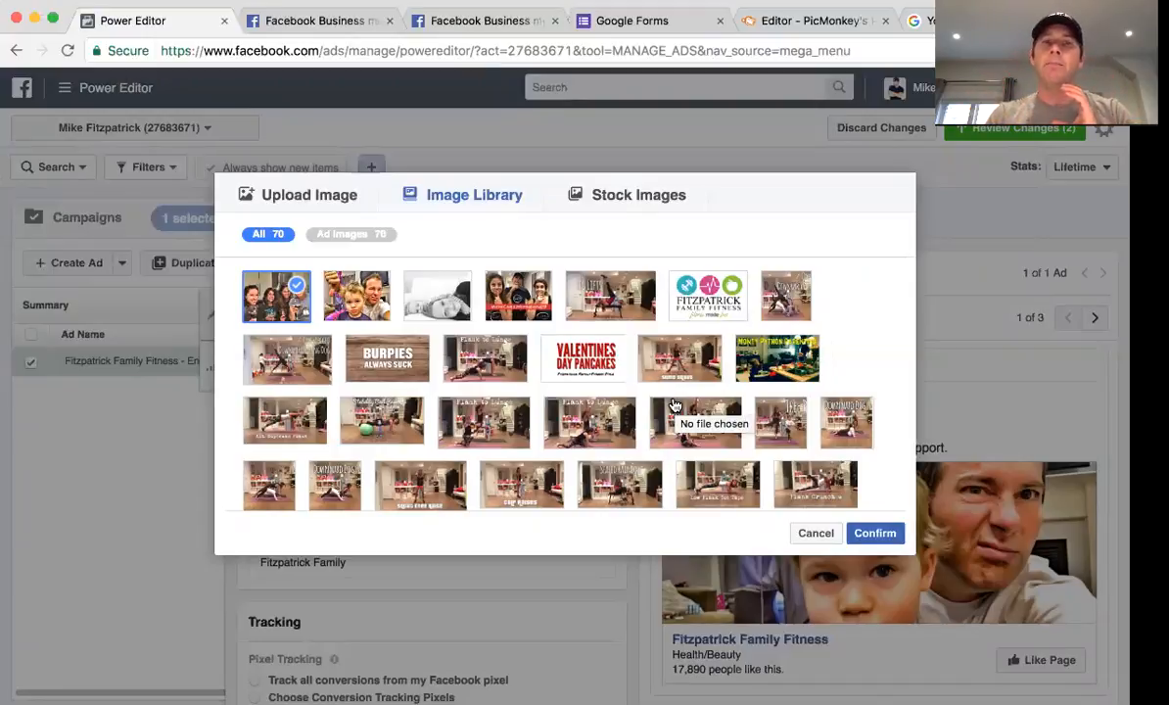
{"action": "left_click", "coordinate": [879, 535]}
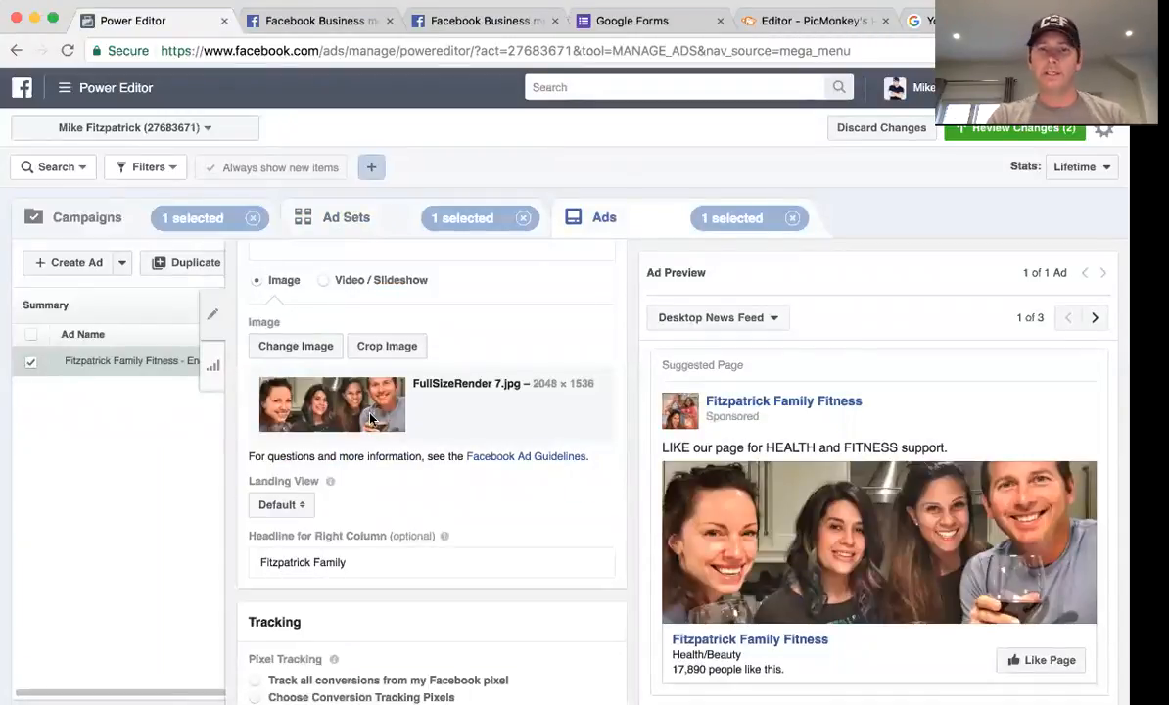
Crop the FullSizeRender 7 image with the crop area moved slightly higher, and apply the crop
{"action": "left_click", "coordinate": [385, 346]}
{"action": "left_click_drag", "start_coordinate": [501, 362], "coordinate": [504, 349]}
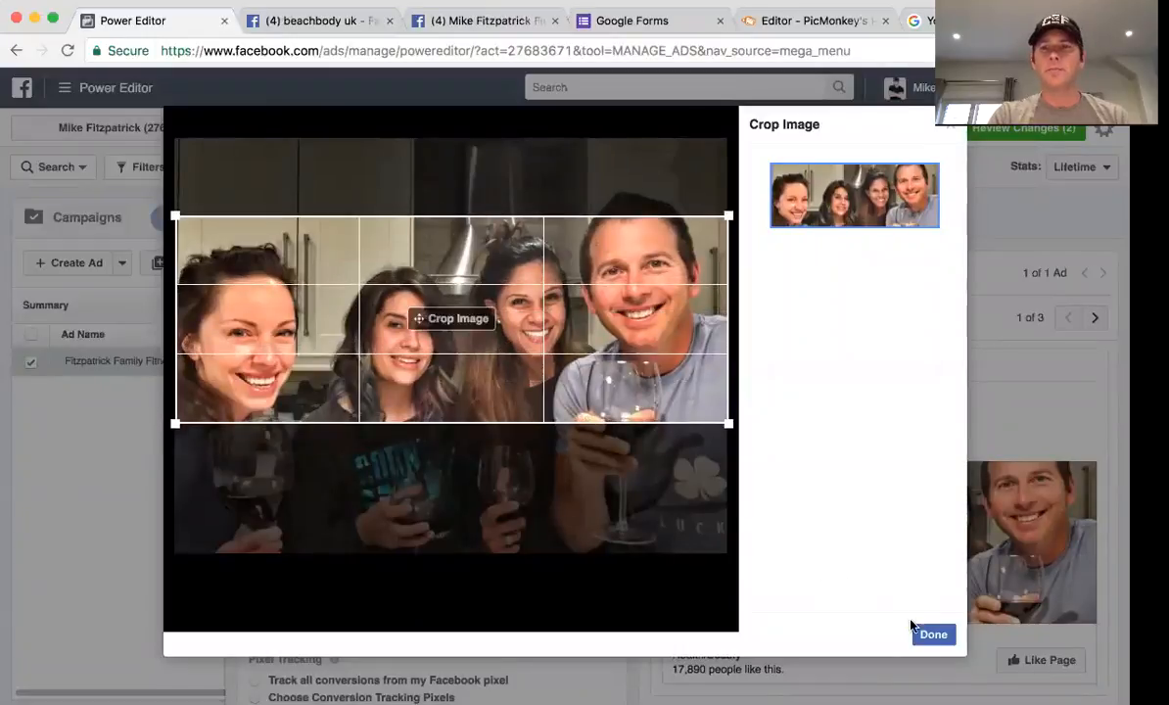
{"action": "left_click", "coordinate": [934, 636]}
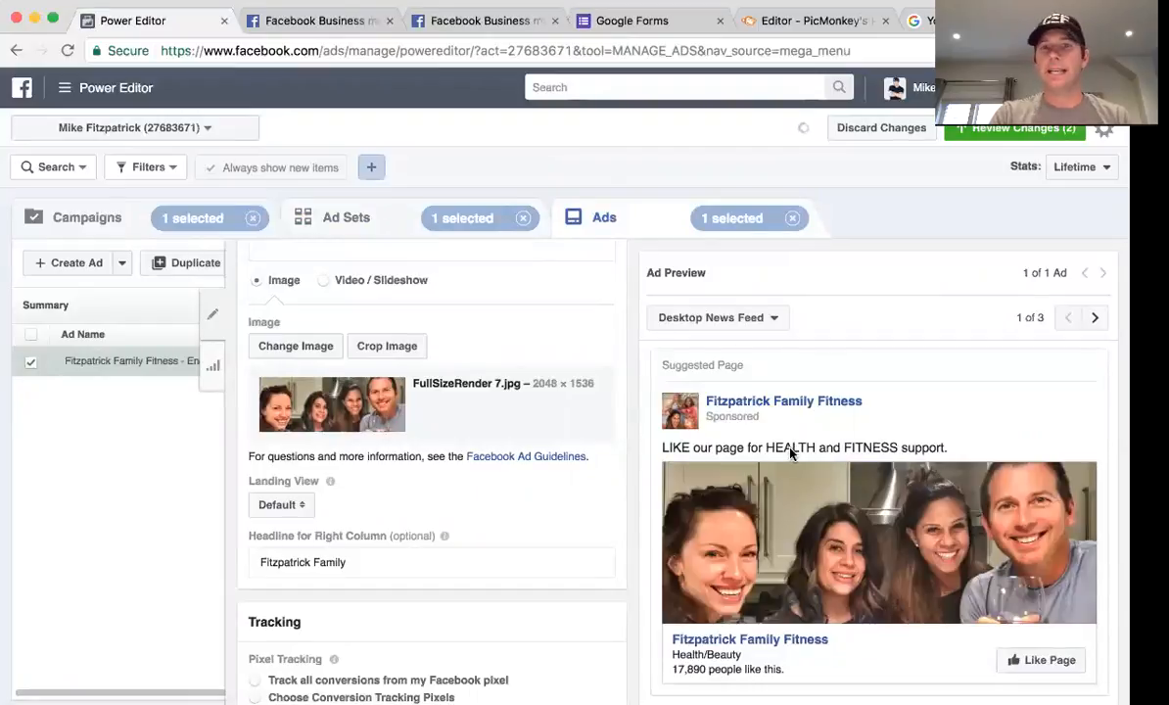
Publish the CA, US, GB, AU, NZ - W - 24-46 - Copy 2 ad set with its ad, and close the change summary
{"action": "left_click", "coordinate": [1021, 129]}
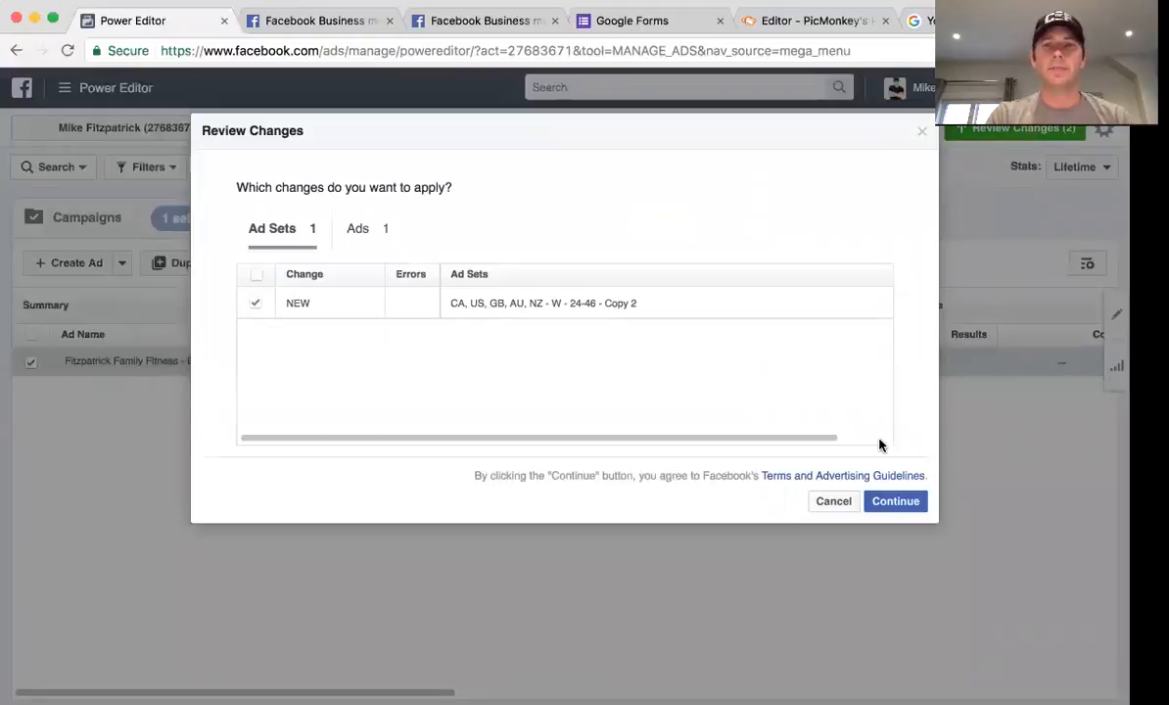
{"action": "left_click", "coordinate": [897, 501]}
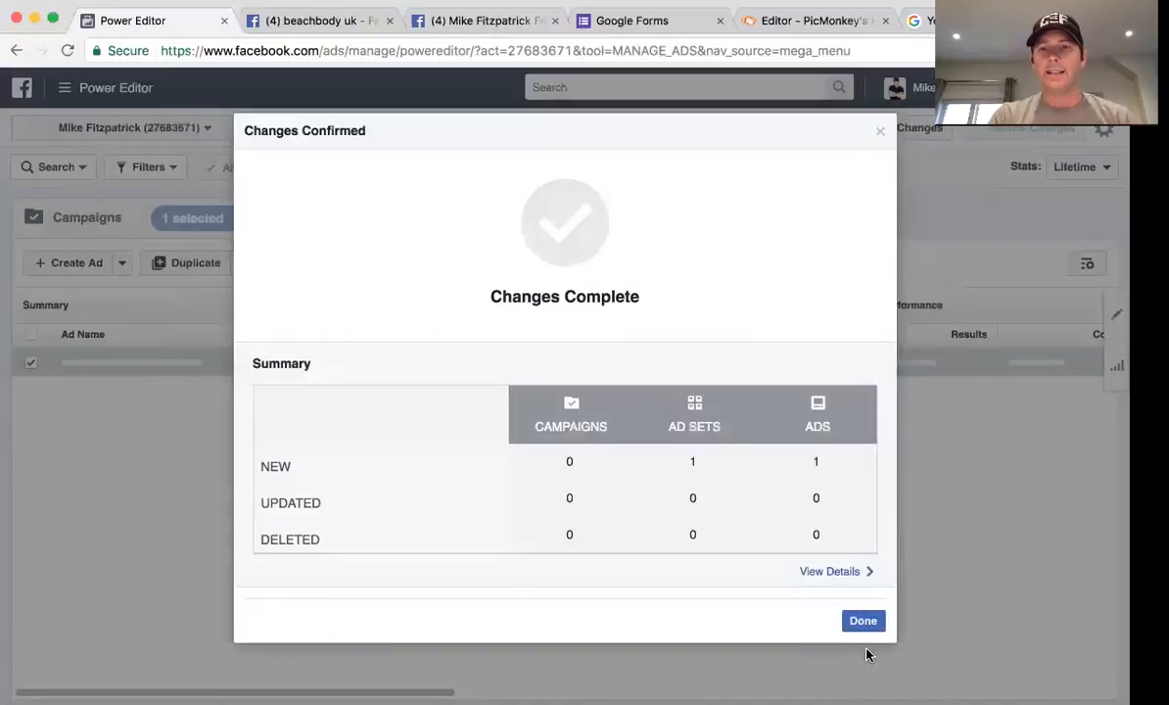
{"action": "left_click", "coordinate": [867, 628]}
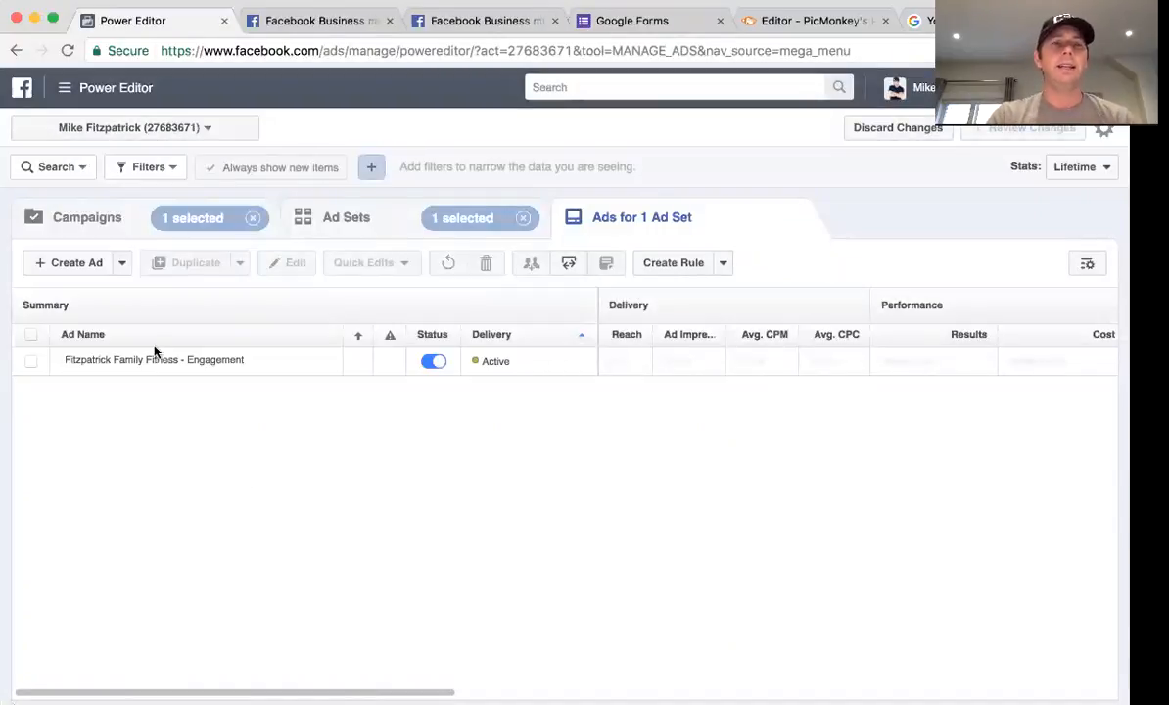
Switch off the two copied ad sets in the campaign, leaving the original CA, US, GB, AU, NZ - W - 24-46 active
{"action": "left_click", "coordinate": [369, 227]}
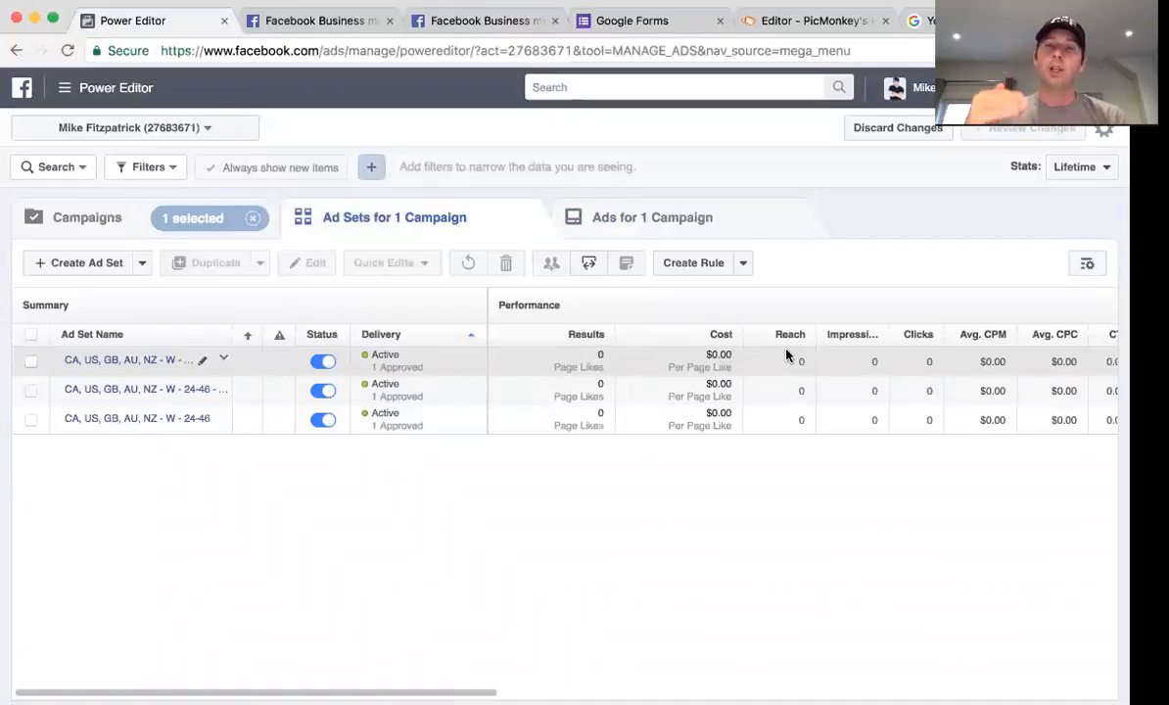
{"action": "left_click", "coordinate": [320, 363]}
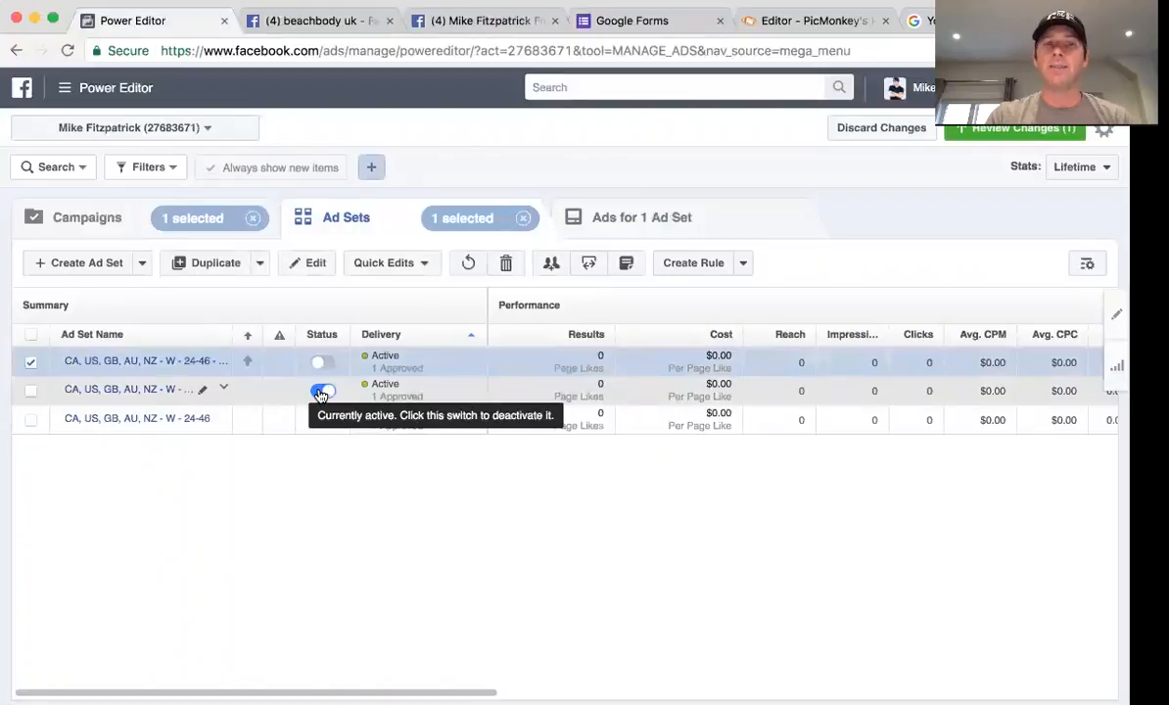
{"action": "left_click", "coordinate": [321, 392]}
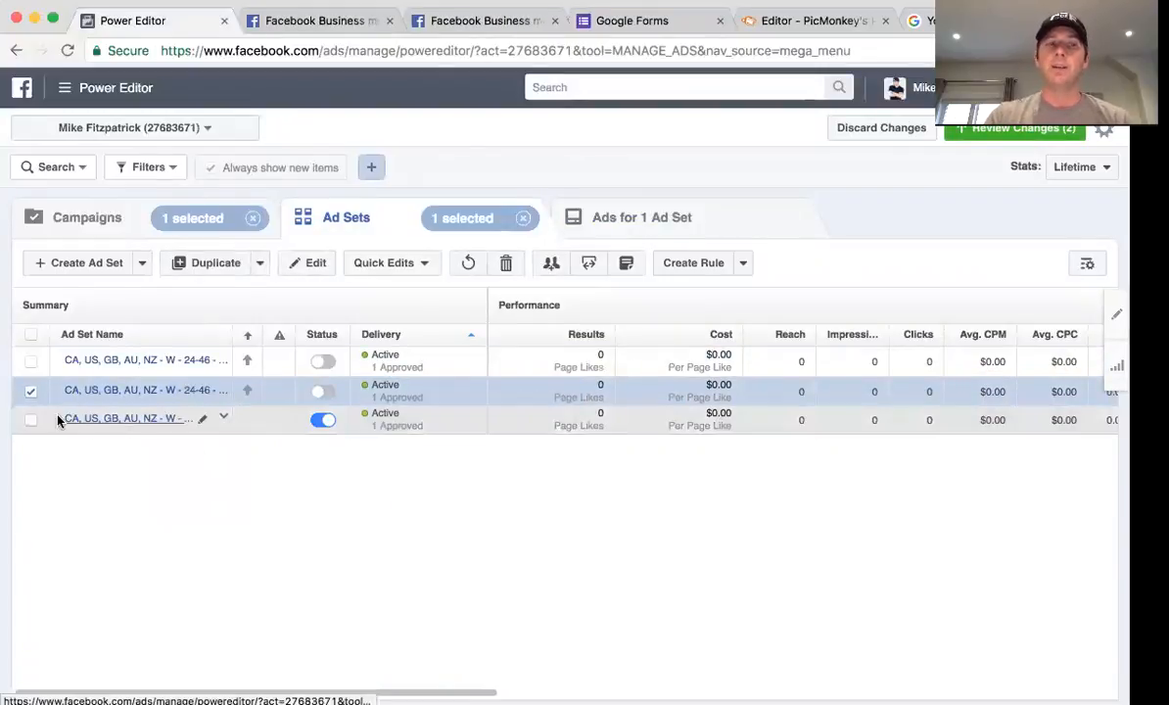
Duplicate only the original CA, US, GB, AU, NZ - W - 24-46 ad set once within the same campaign and review the copy's settings
{"action": "left_click", "coordinate": [30, 421]}
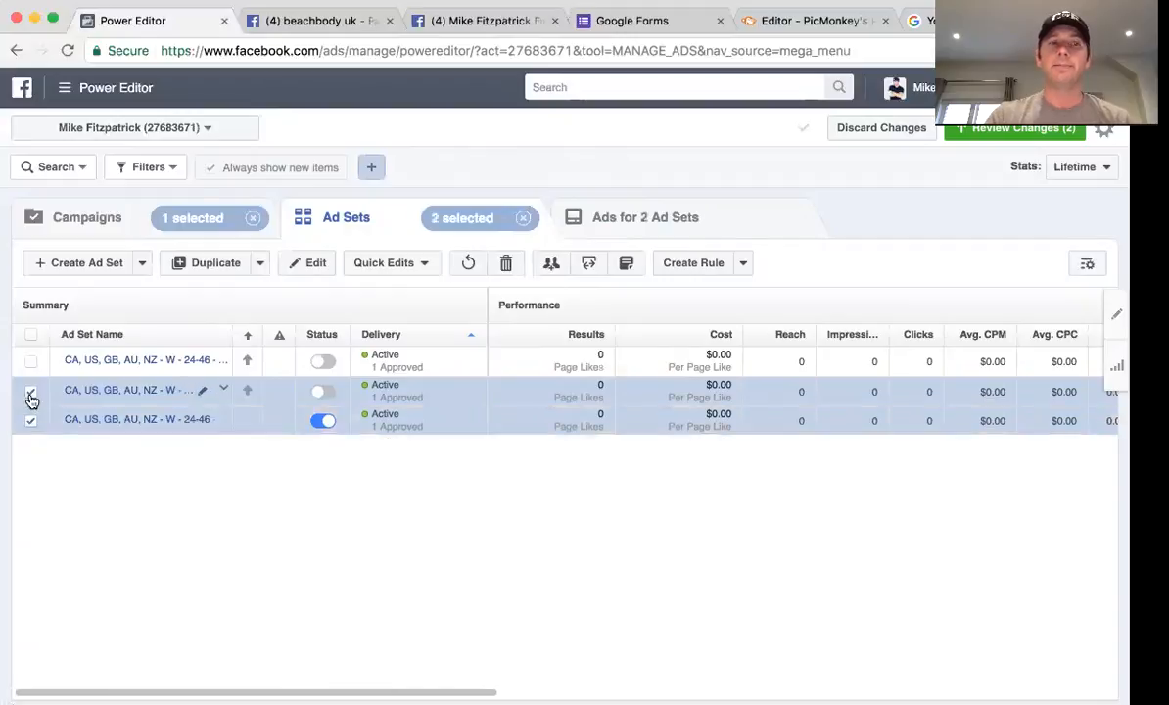
{"action": "left_click", "coordinate": [32, 395]}
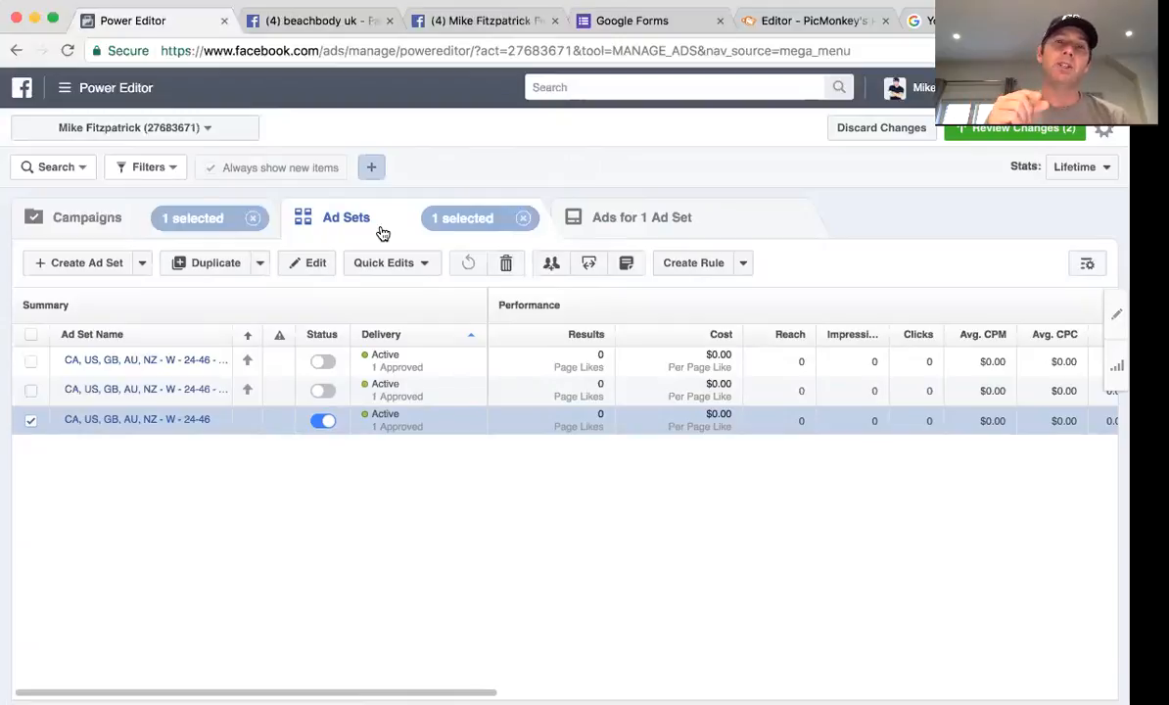
{"action": "left_click", "coordinate": [226, 264]}
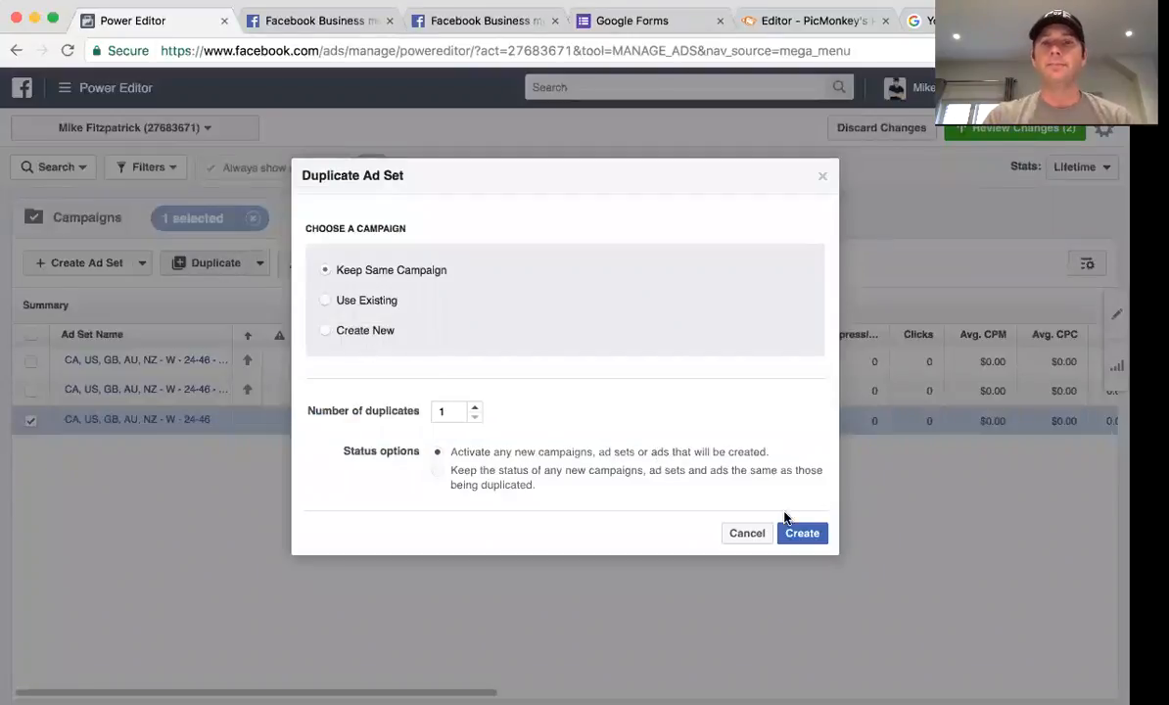
{"action": "left_click", "coordinate": [802, 534]}
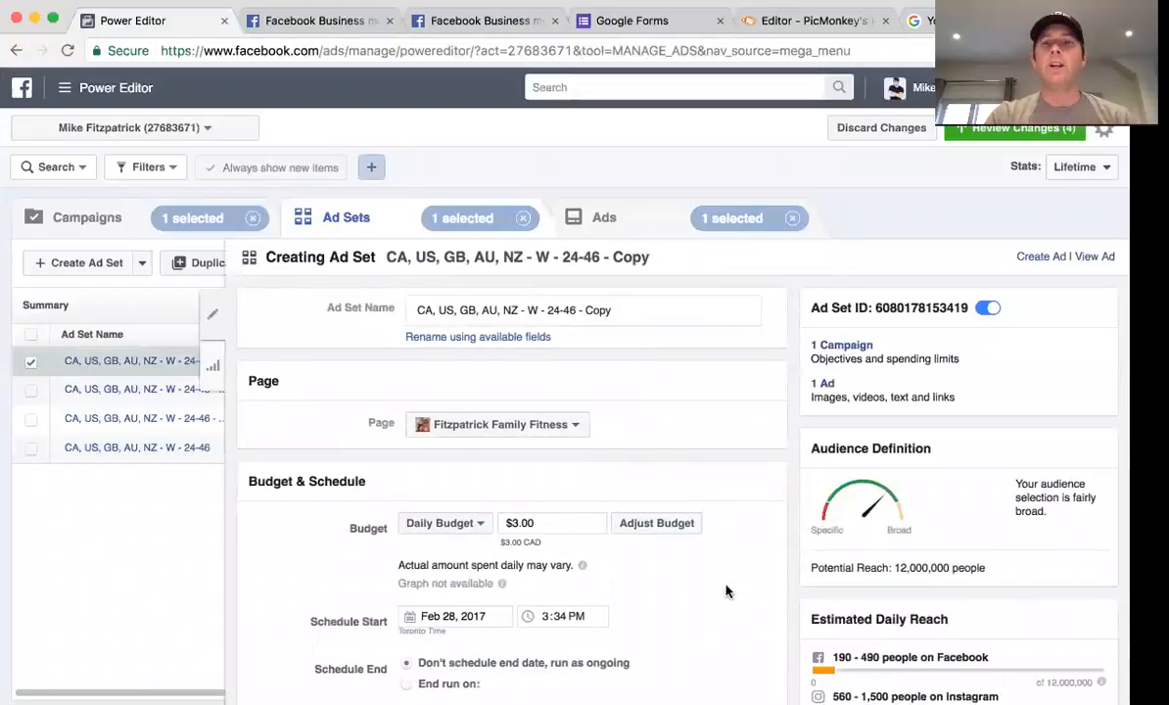
{"action": "scroll", "coordinate": [730, 588], "scroll_direction": "down", "scroll_amount": 5}
{"action": "scroll", "coordinate": [731, 583], "scroll_direction": "down", "scroll_amount": 3}
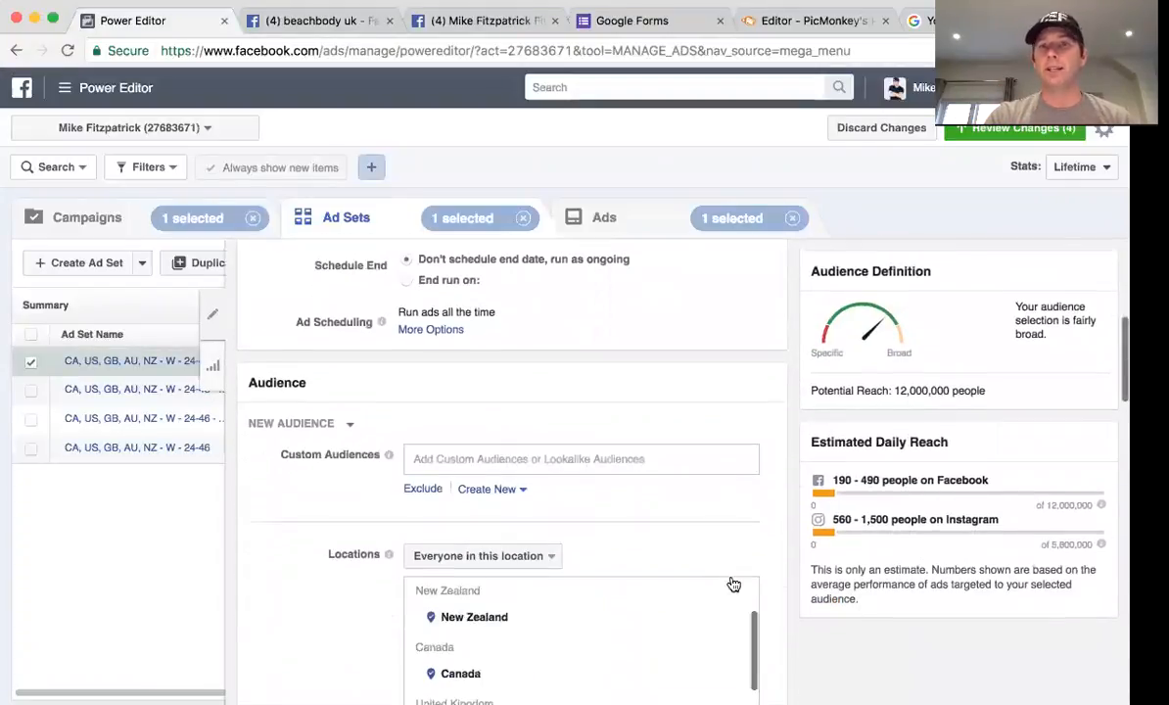
Open the new ad set copy's ad and select its whole text "LIKE our page for HEALTH and FITNESS support."
{"action": "left_click", "coordinate": [637, 230]}
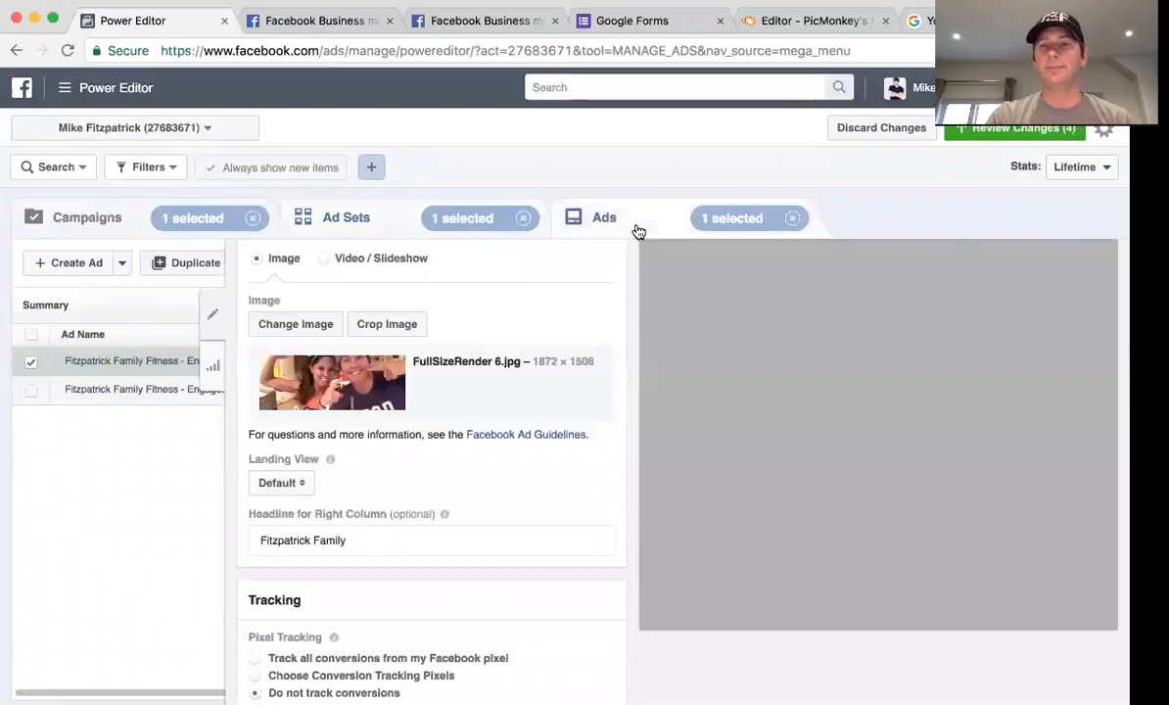
{"action": "scroll", "coordinate": [589, 452], "scroll_direction": "up", "scroll_amount": 3}
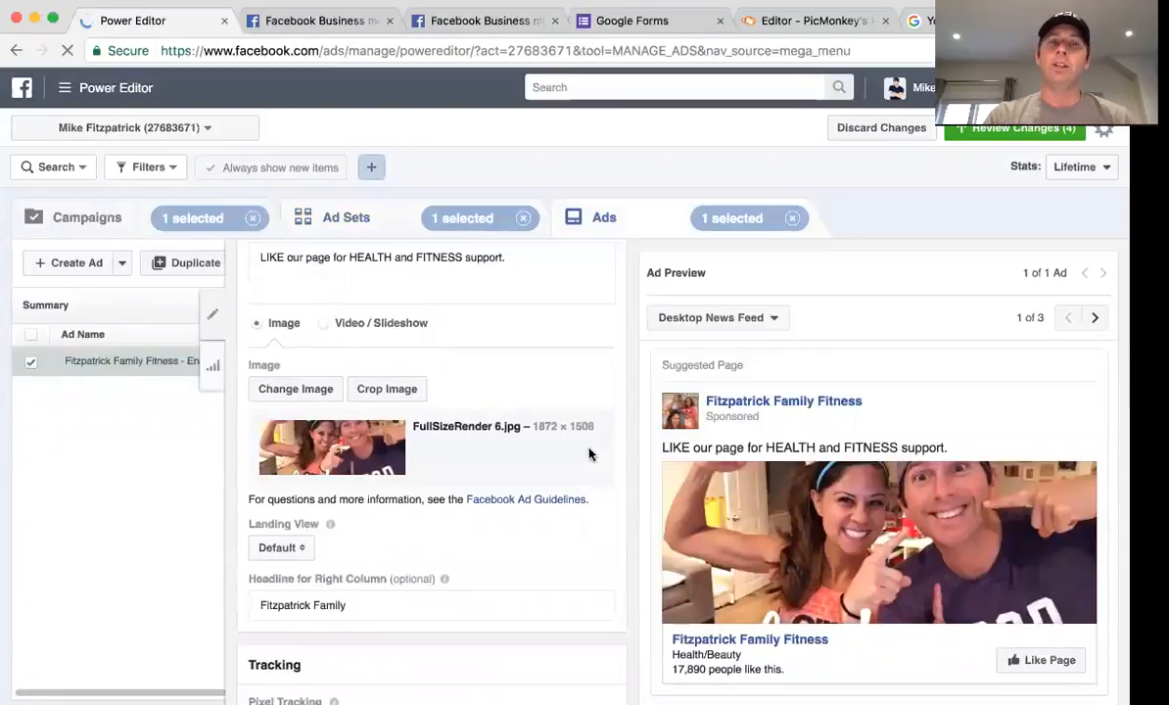
{"action": "left_click", "coordinate": [508, 330]}
{"action": "left_click_drag", "start_coordinate": [508, 331], "coordinate": [257, 330]}
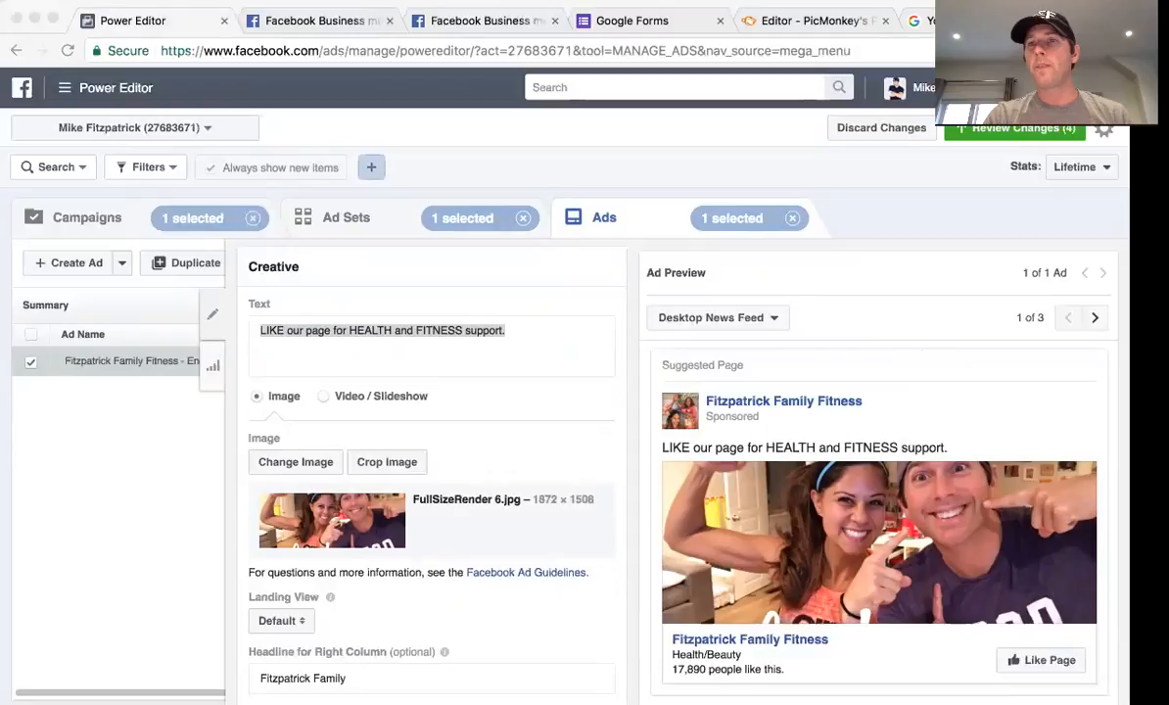
{"action": "left_click", "coordinate": [962, 214]}
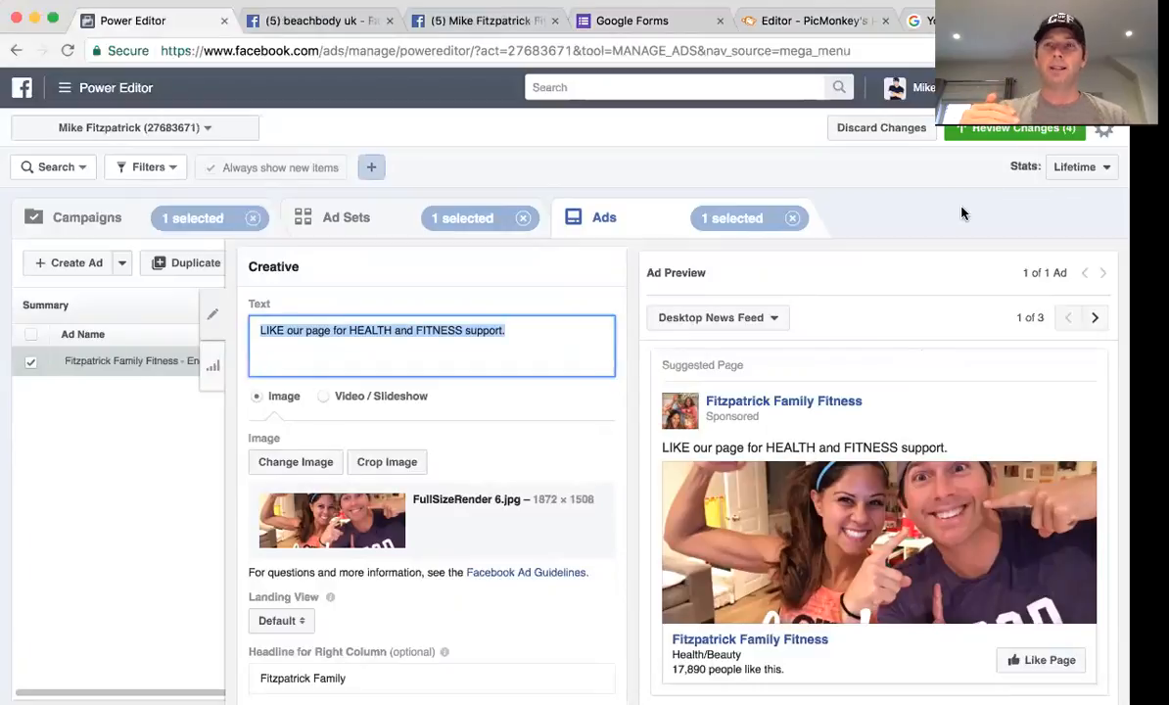